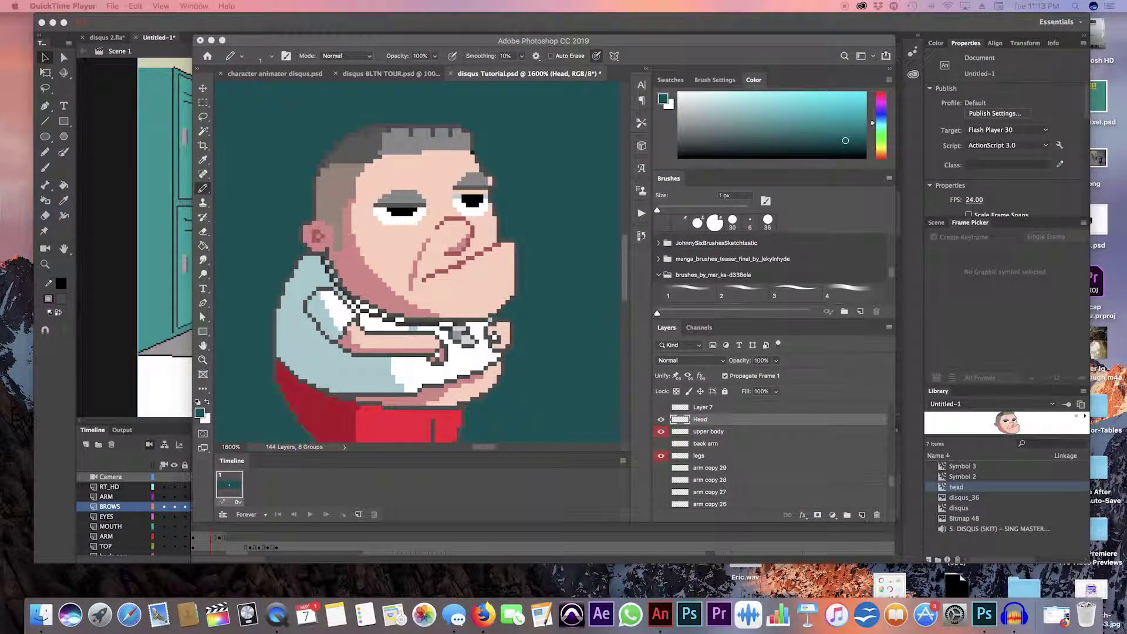
# - Check the pixel dimensions and resampling method of the disqus Tutorial.psd image without changing them
pyautogui.click(626, 277)
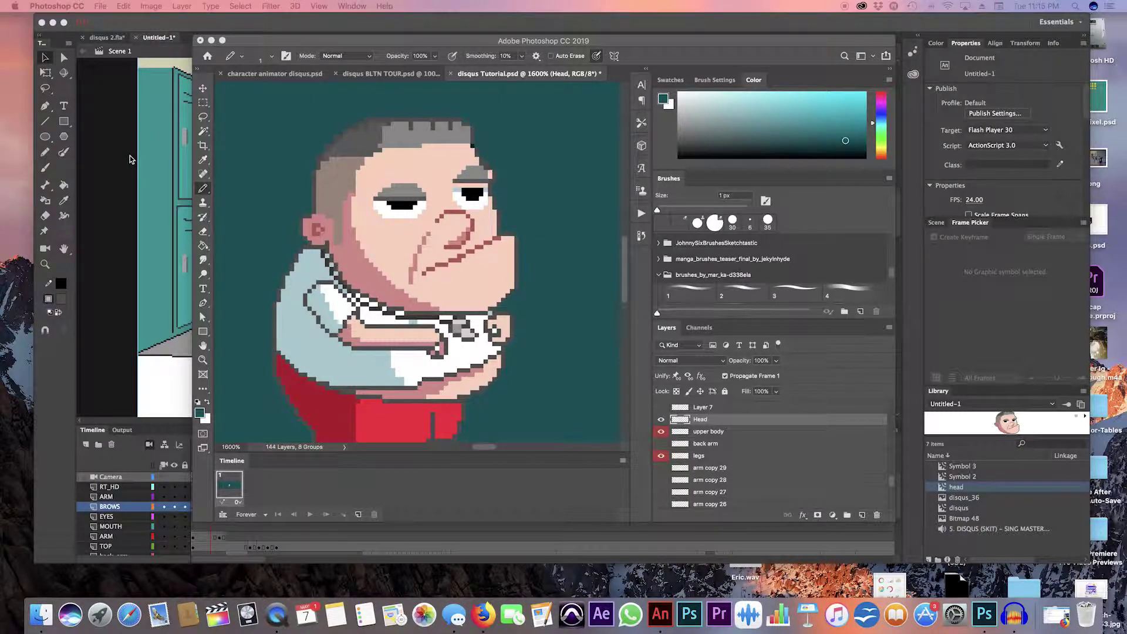
pyautogui.click(368, 43)
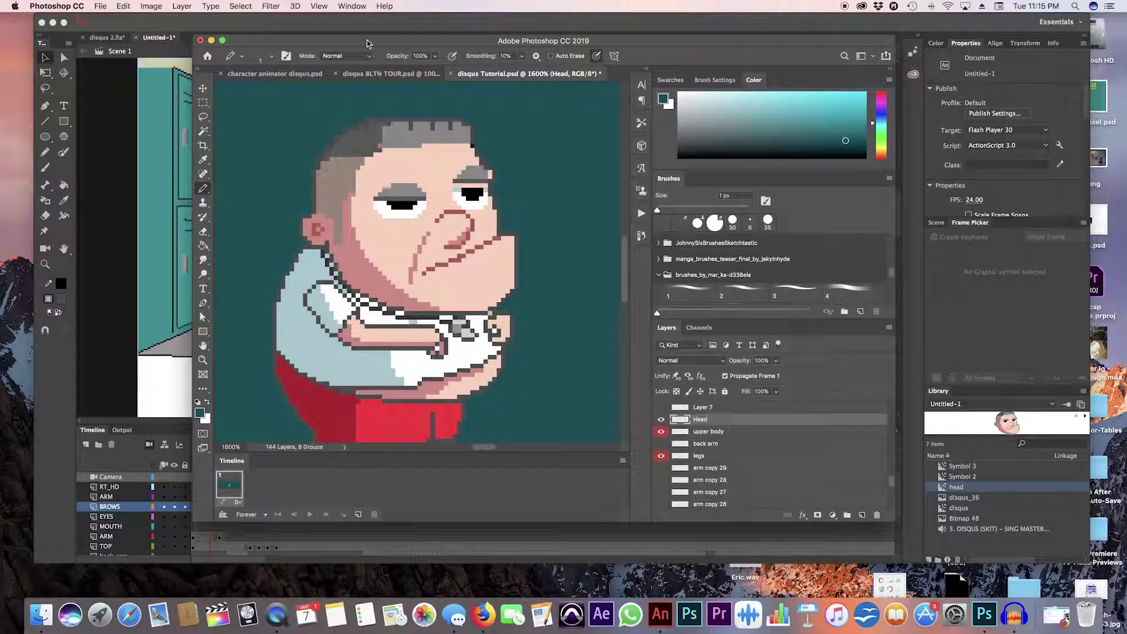
pyautogui.click(151, 6)
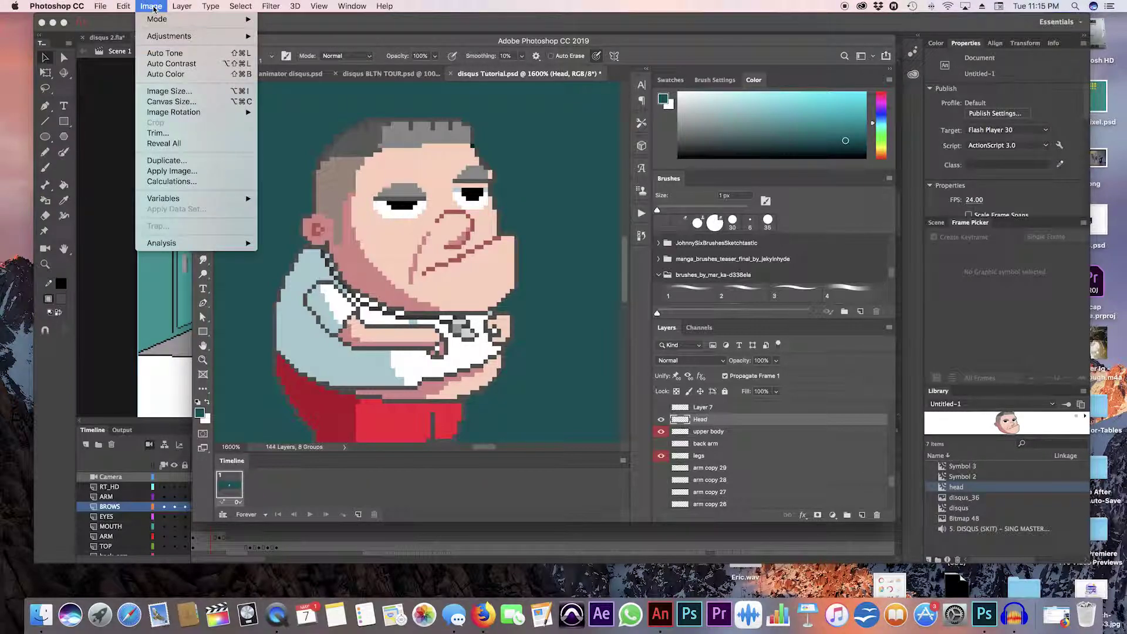
pyautogui.click(208, 92)
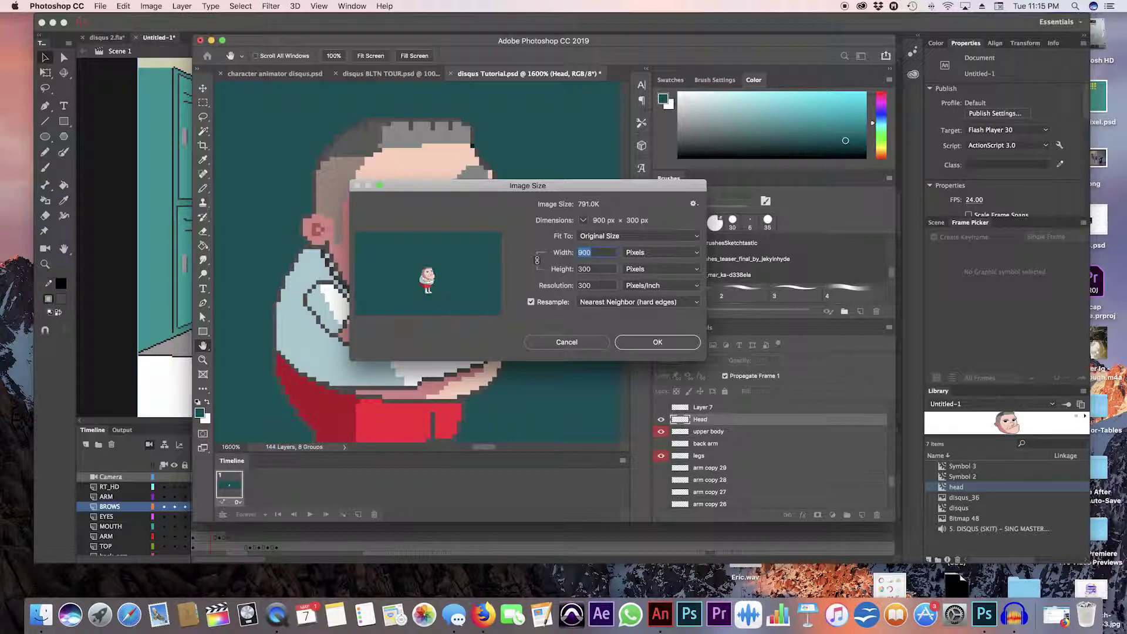
pyautogui.click(591, 344)
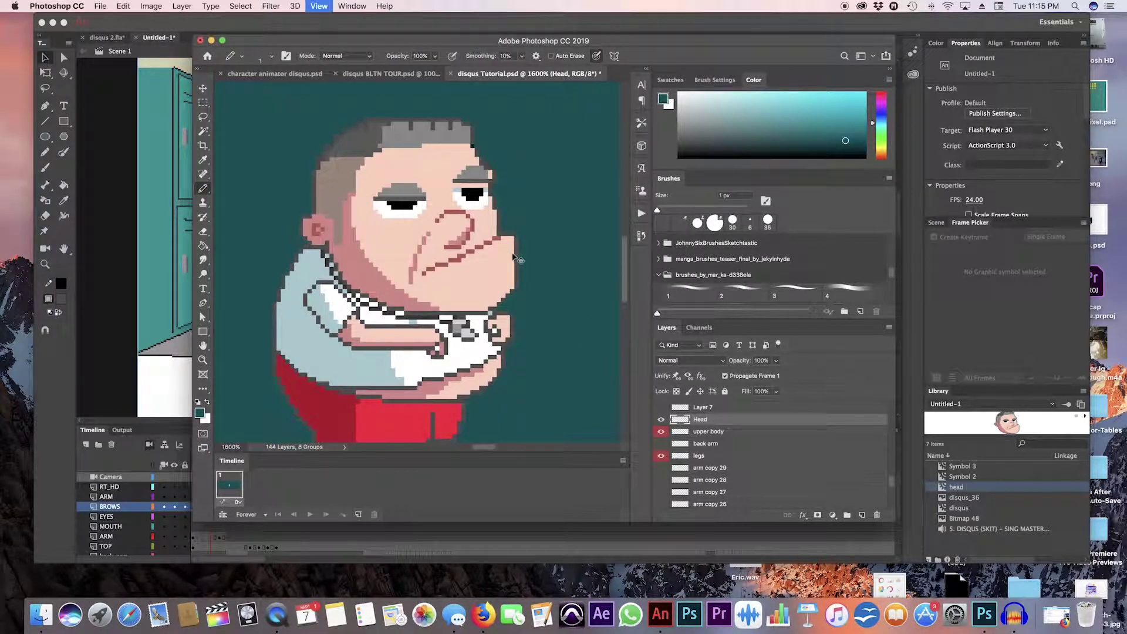
# - Examine the whole canvas with the character at 200% zoom, and return to a close view at 1600%
pyautogui.press('super+minus')
pyautogui.press('super+minus')
pyautogui.press('super+minus')
pyautogui.press('super+minus')
pyautogui.press('super+minus')
pyautogui.press('super+minus')
pyautogui.press('super+minus')
pyautogui.press('super+minus')
pyautogui.press('super+minus')
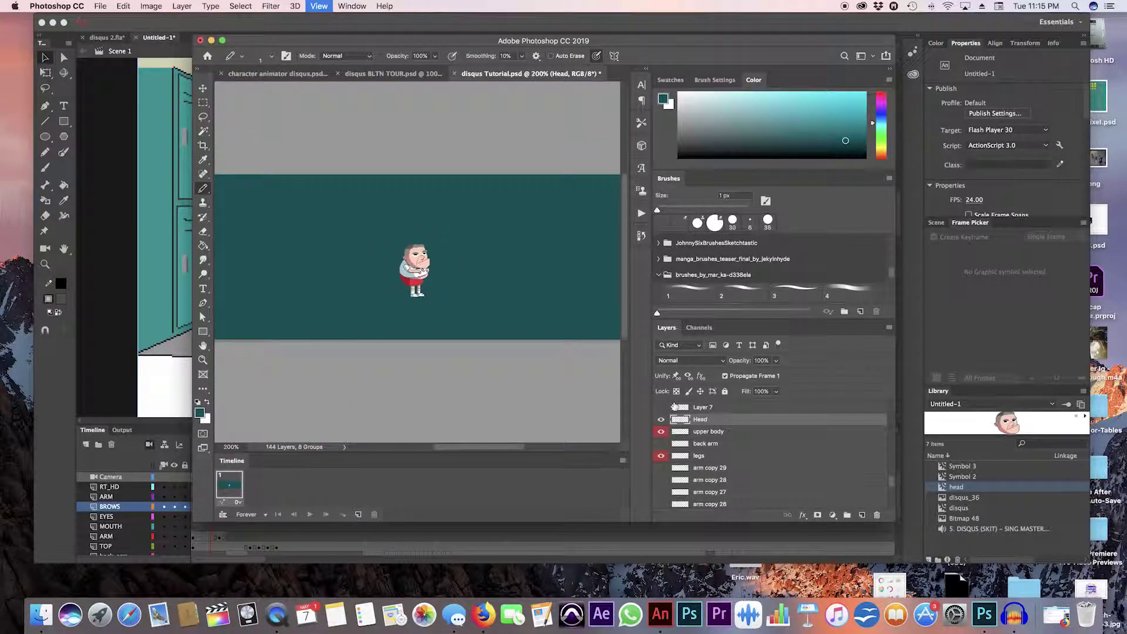
pyautogui.press('super+plus')
pyautogui.press('super+minus')
pyautogui.press('super+plus')
pyautogui.press('super+plus')
pyautogui.press('super+plus')
pyautogui.press('super+plus')
pyautogui.press('super+plus')
pyautogui.press('super+plus')
pyautogui.press('super+plus')
pyautogui.press('super+plus')
pyautogui.press('super+plus')
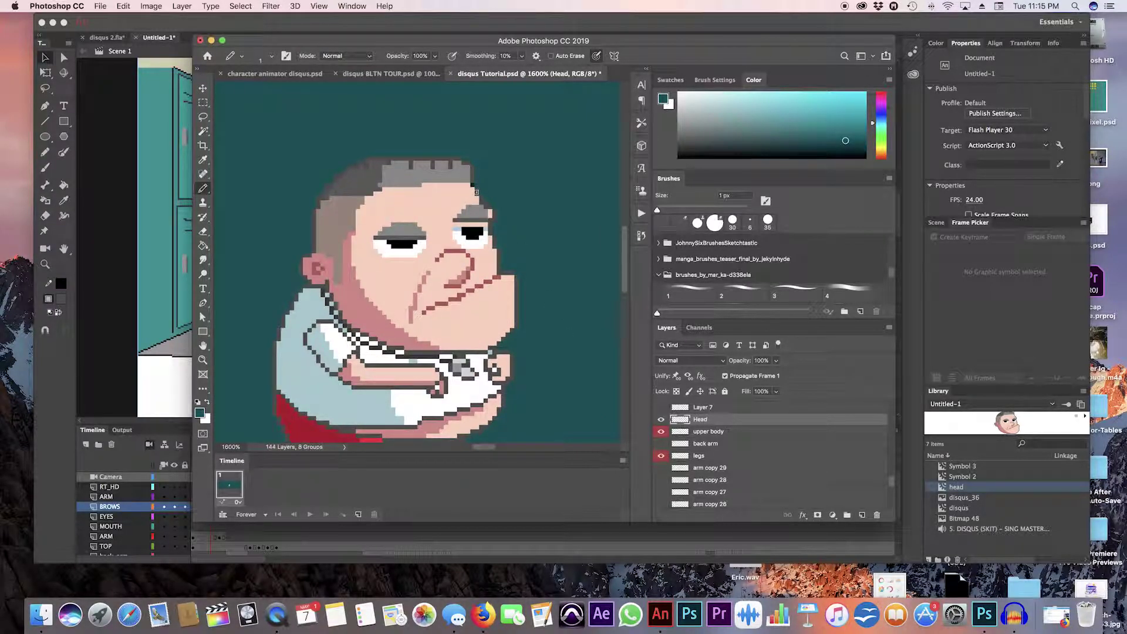
pyautogui.scroll(-3, 476, 189)
pyautogui.scroll(2, 475, 189)
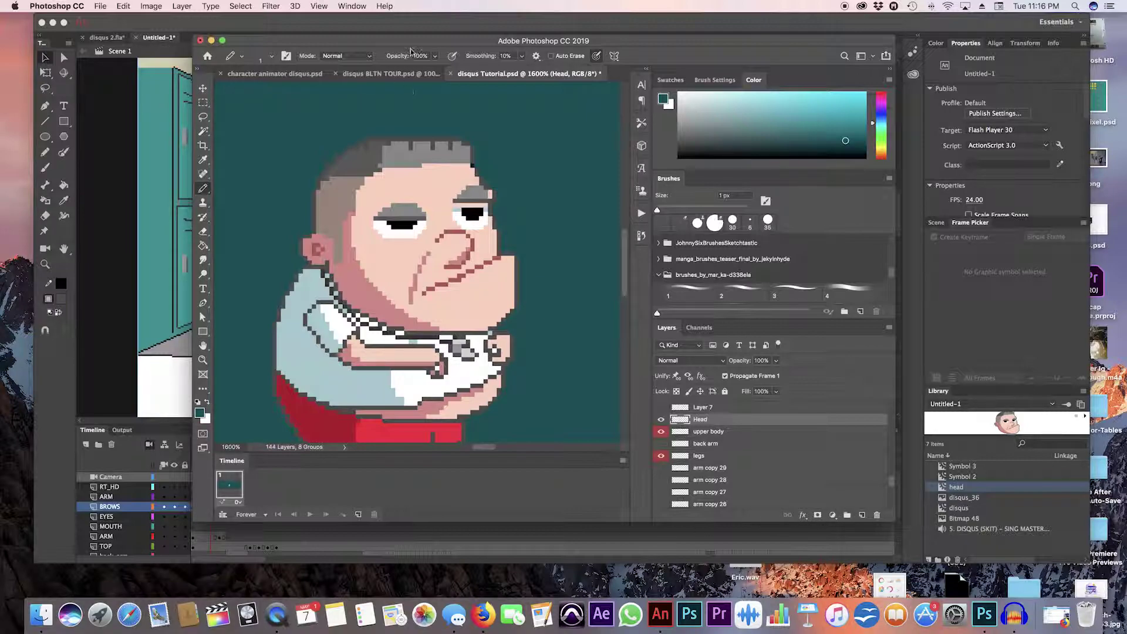
# - Reposition the Photoshop window slightly and choose the Motion workspace
pyautogui.moveTo(421, 42); pyautogui.dragTo(372, 37)
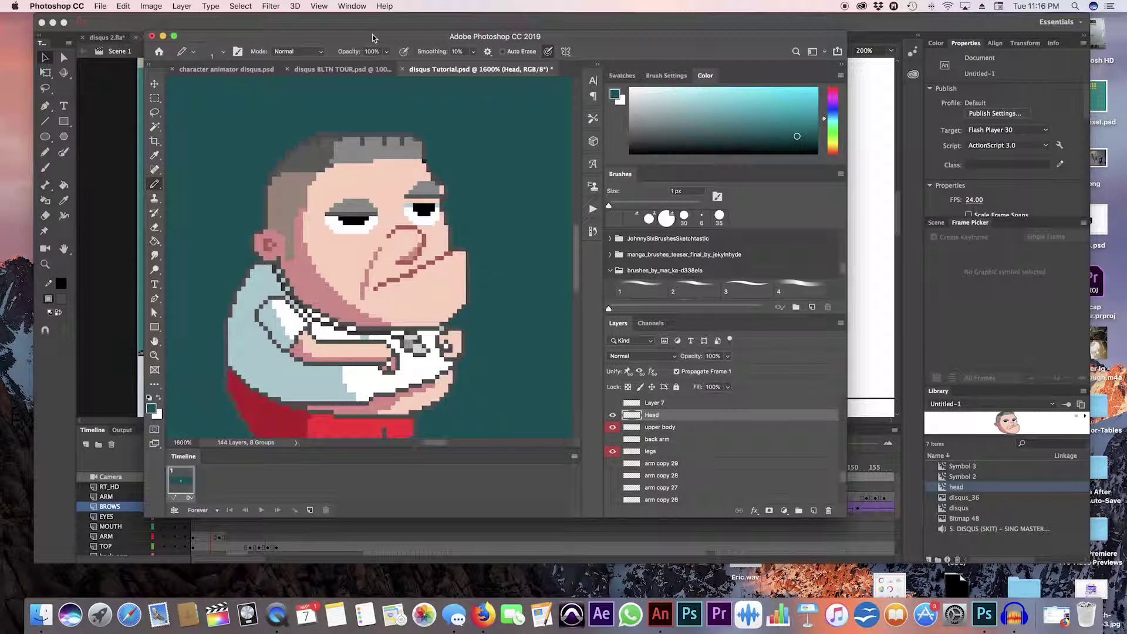
pyautogui.click(351, 6)
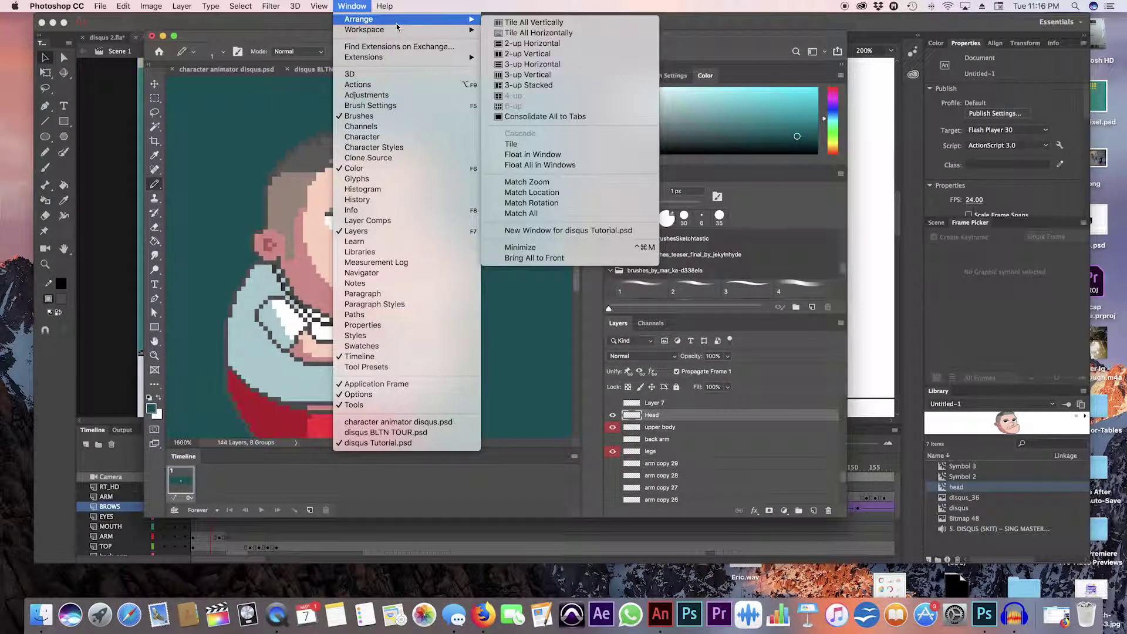
pyautogui.moveTo(411, 29)
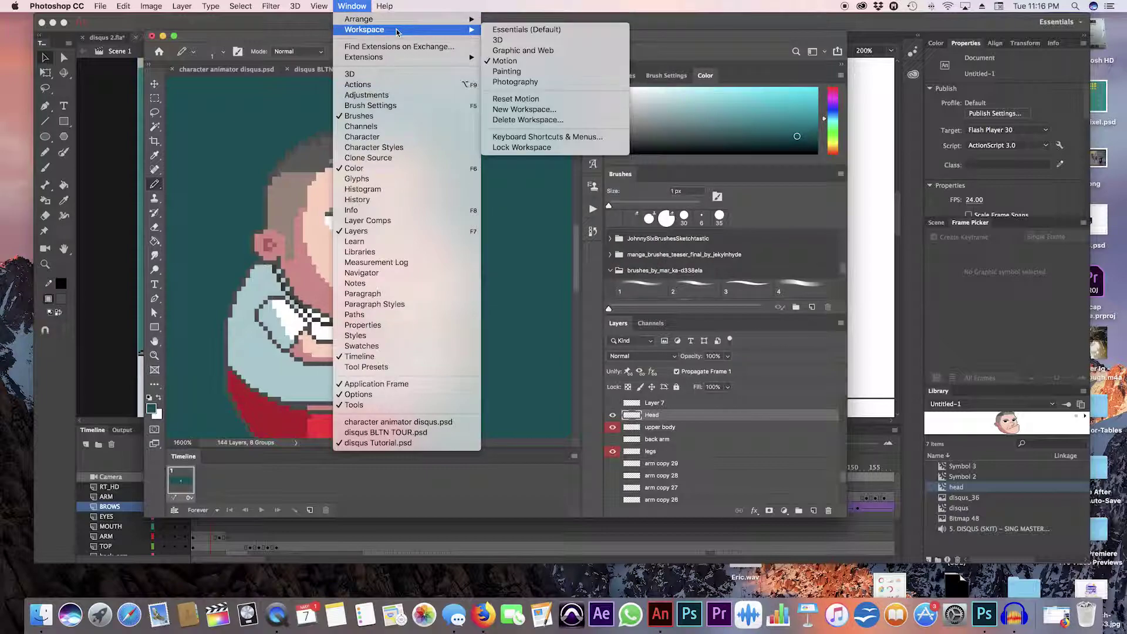
pyautogui.click(536, 66)
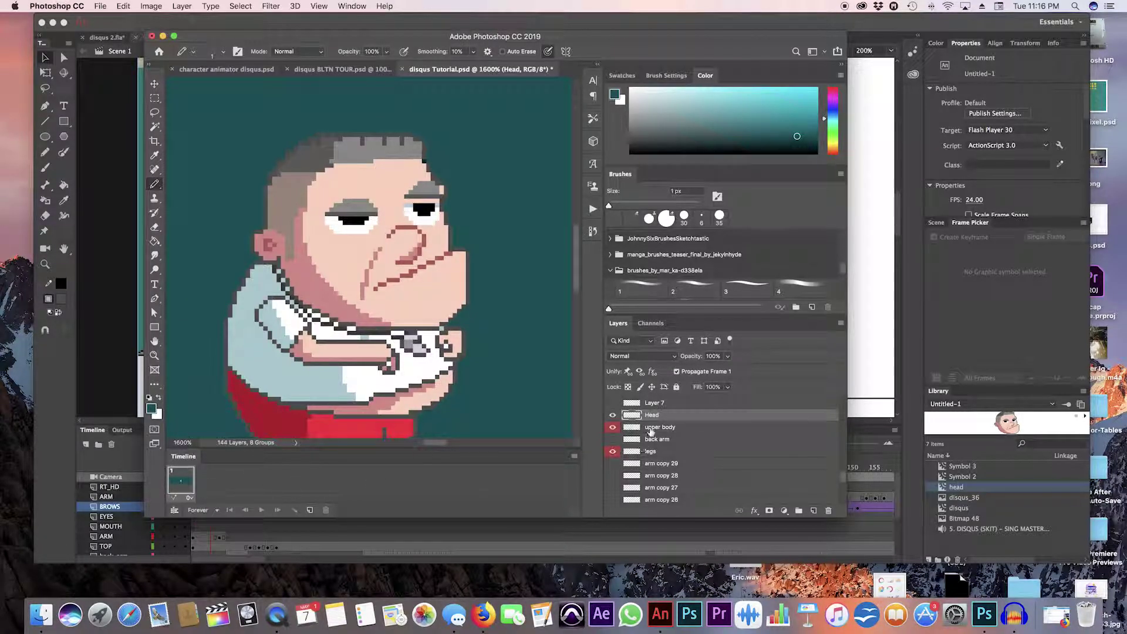
# - Hide the visible eyes layer "eyes 3 copy 3" and the "brows copy" layer on the character's face
pyautogui.scroll(-5, 629, 464)
pyautogui.scroll(-10, 630, 467)
pyautogui.scroll(-5, 630, 466)
pyautogui.scroll(-1, 629, 467)
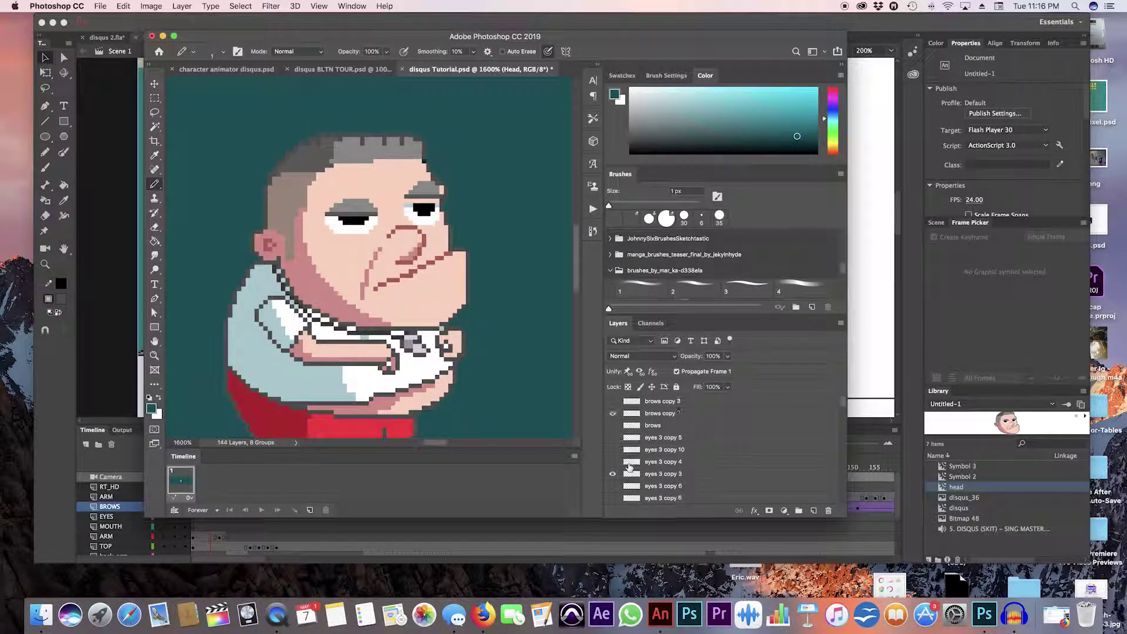
pyautogui.click(612, 473)
pyautogui.click(611, 413)
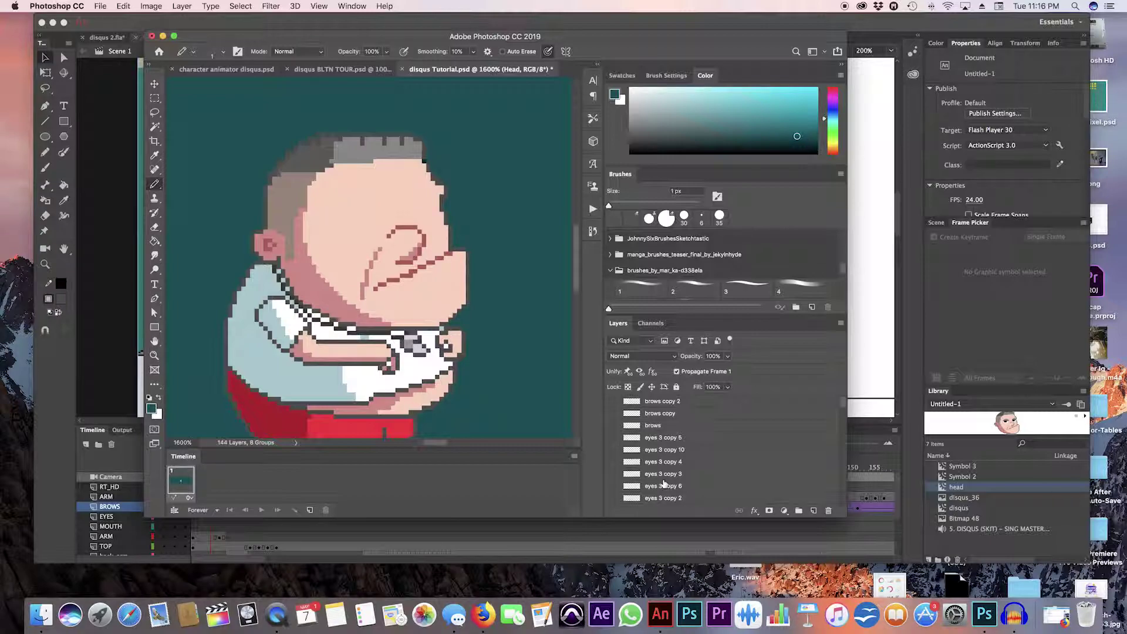
# - Add a second frame to the frame animation and switch between the two frames, ending on frame 2
pyautogui.scroll(8, 664, 483)
pyautogui.scroll(-5, 664, 483)
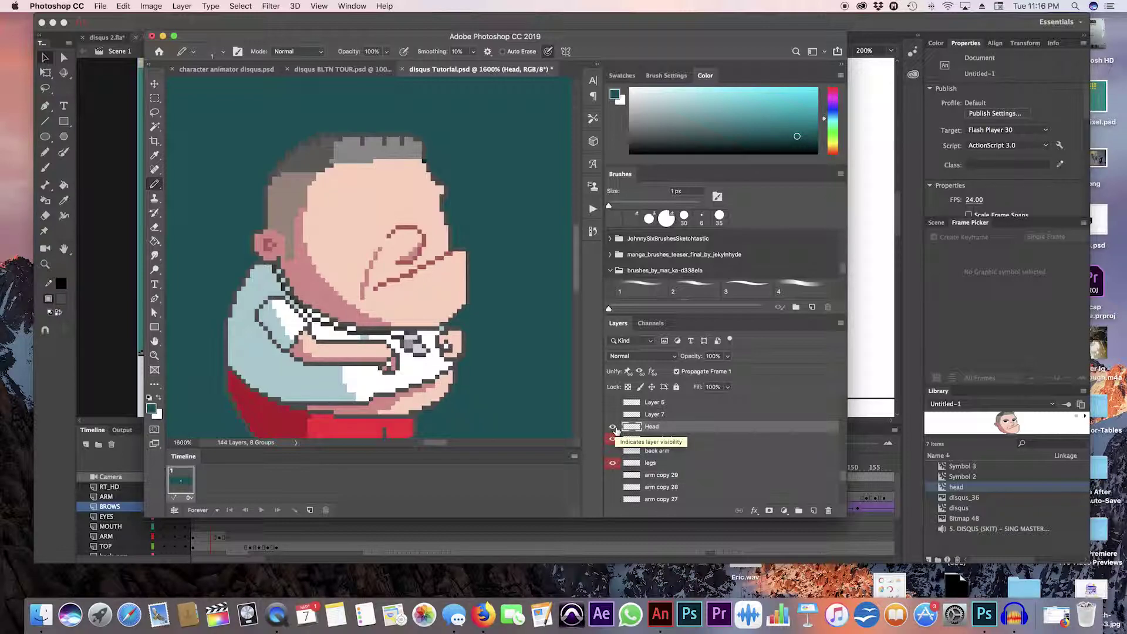
pyautogui.click(310, 510)
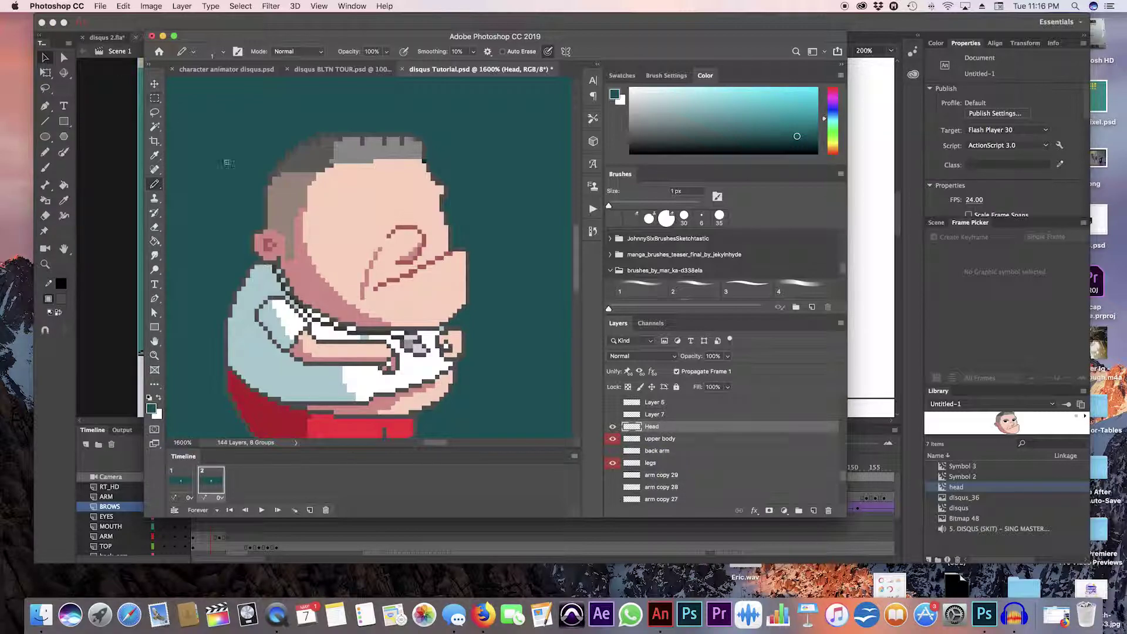
pyautogui.click(230, 509)
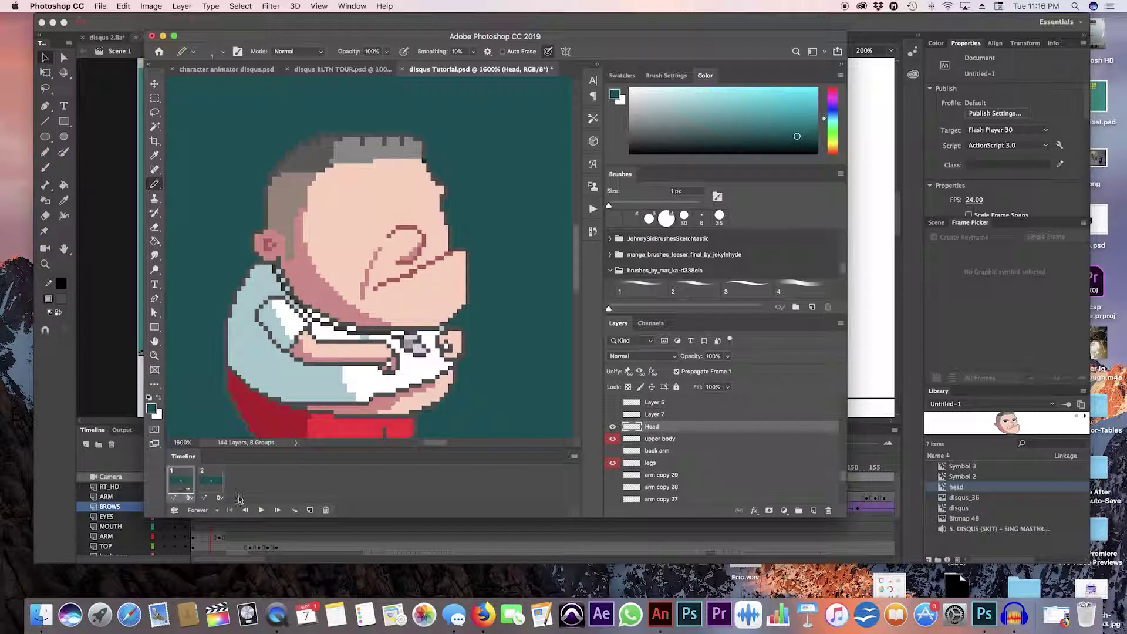
pyautogui.click(211, 486)
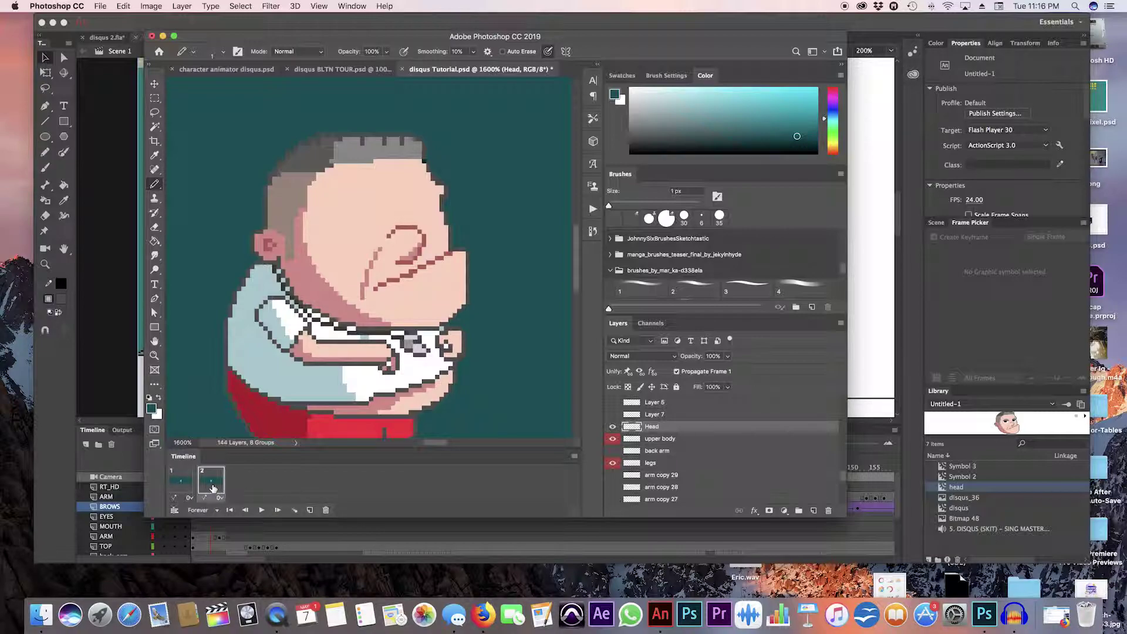
# - In frame 2, hide the Head layer, duplicate it, and make the duplicate visible instead
pyautogui.click(613, 428)
pyautogui.click(186, 481)
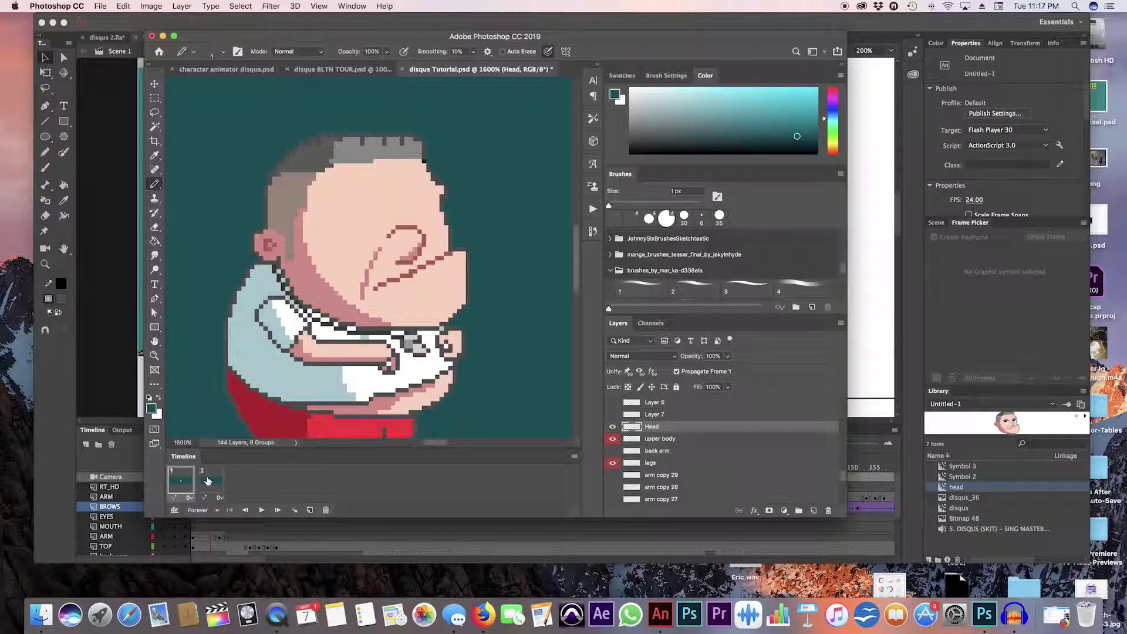
pyautogui.click(207, 481)
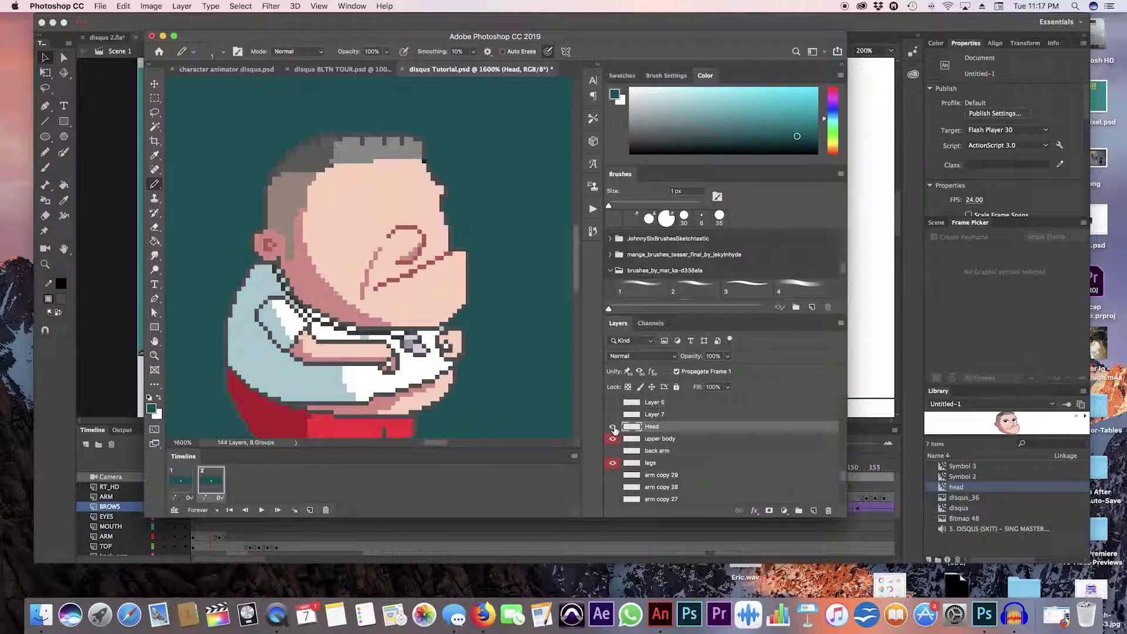
pyautogui.click(613, 428)
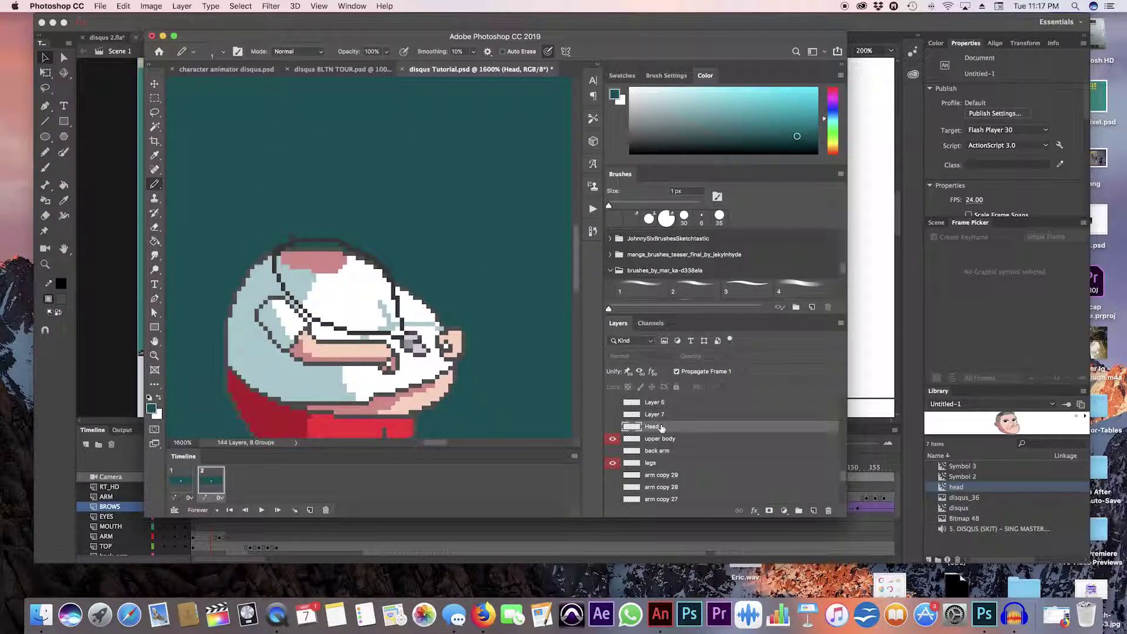
pyautogui.moveTo(654, 429); pyautogui.dragTo(654, 417)
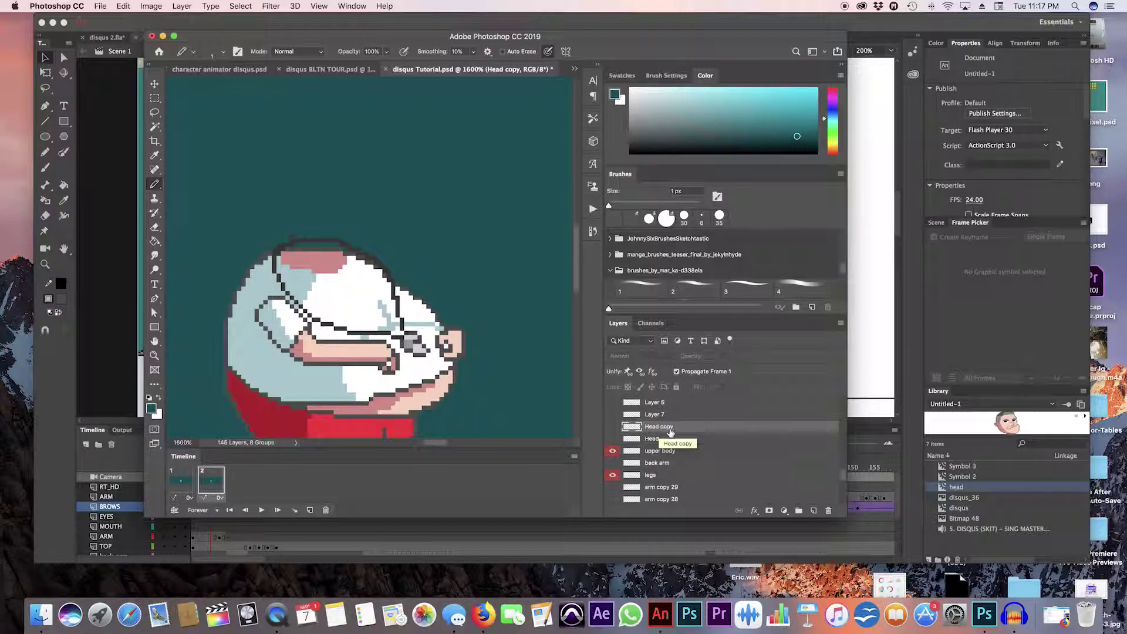
pyautogui.click(614, 430)
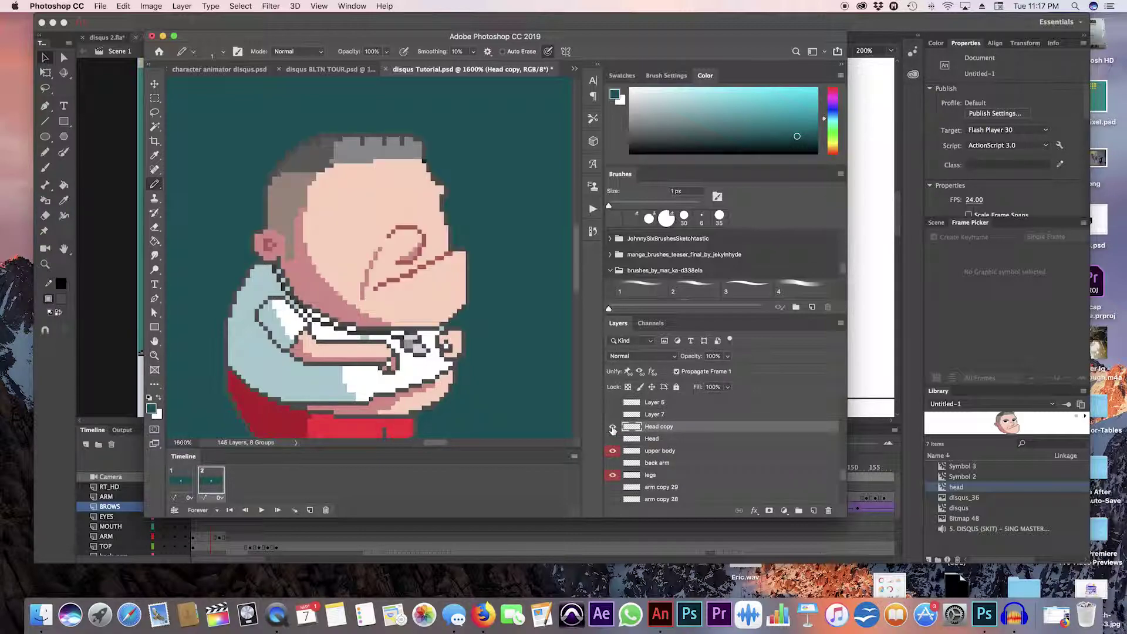
# - Switch to Animate and minimize its window so that only the Photoshop document stays on the desktop
pyautogui.click(108, 112)
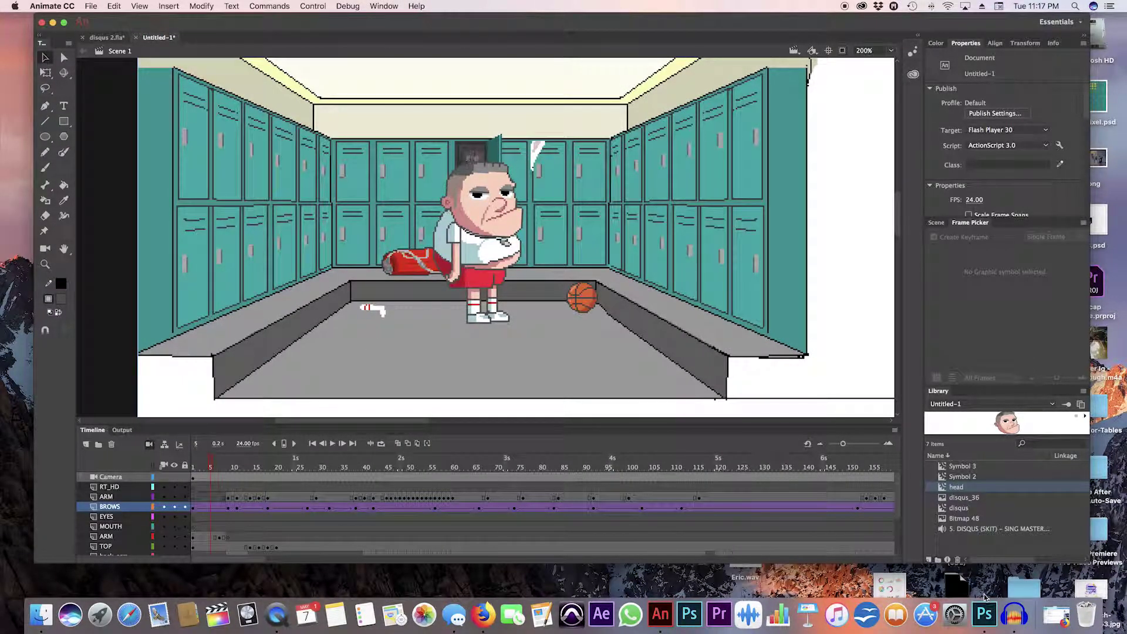
pyautogui.click(984, 614)
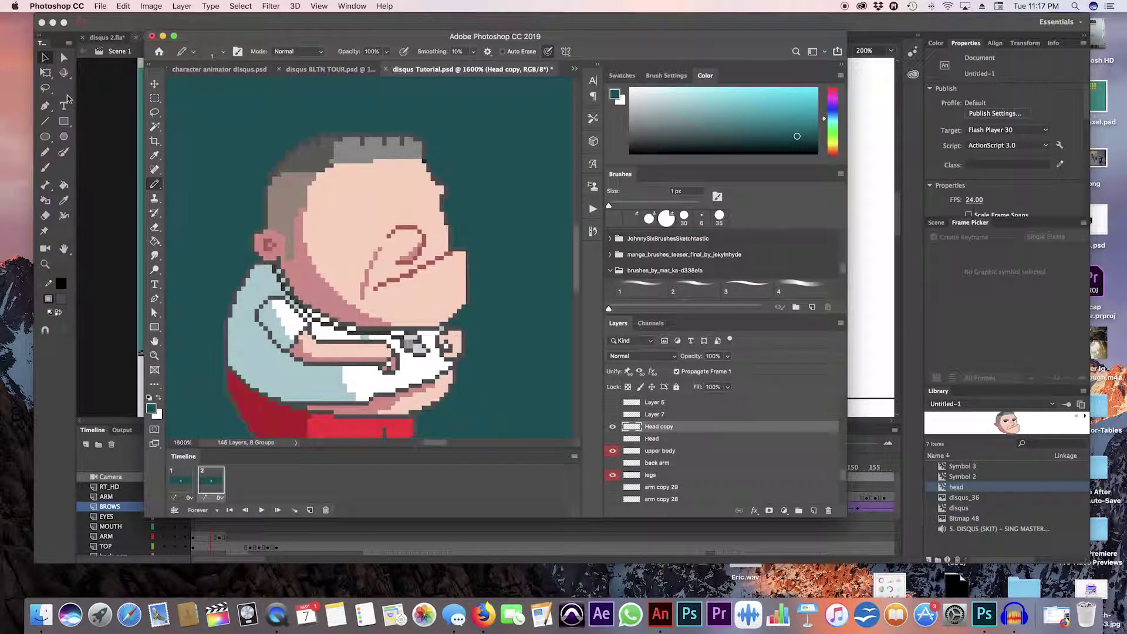
pyautogui.press('super+Tab')
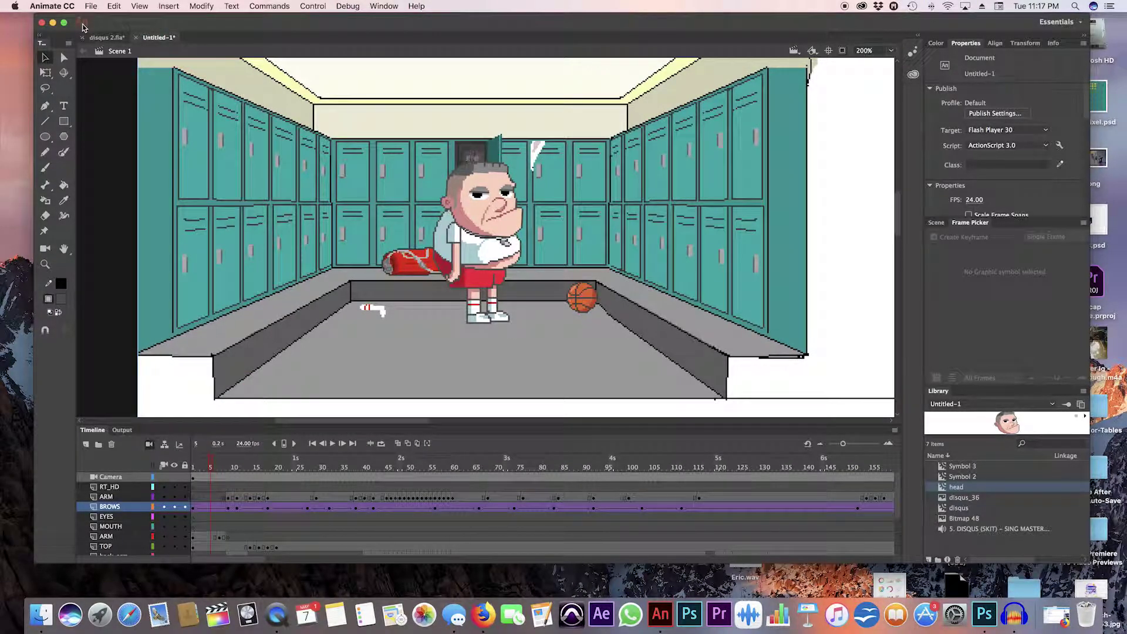
pyautogui.click(52, 23)
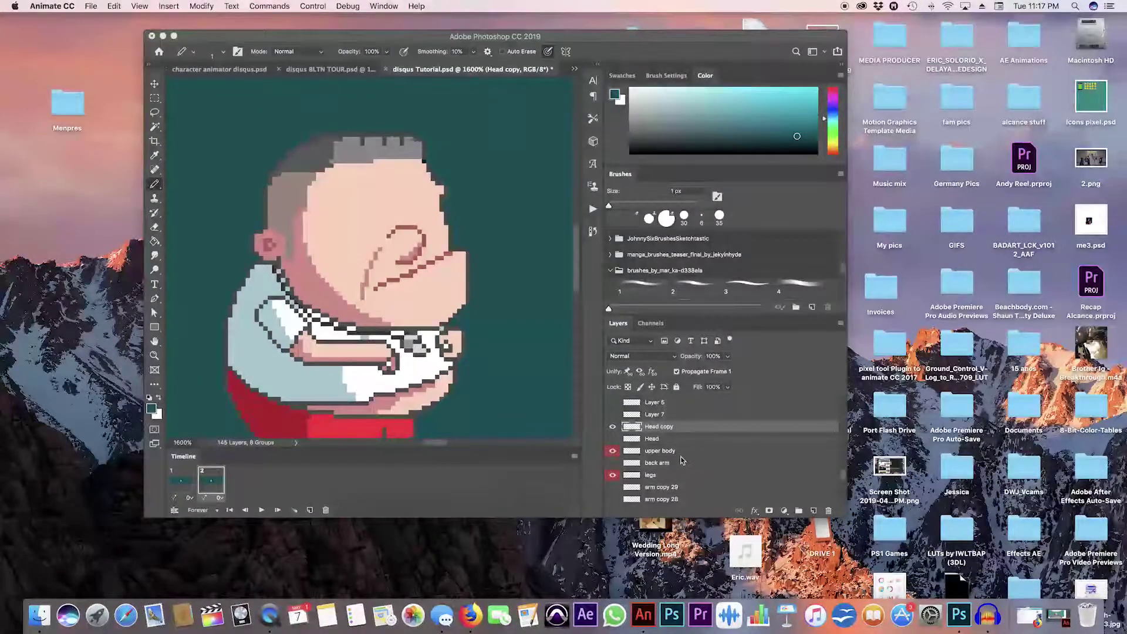
# - Select the mouth and chin on the Head copy layer with a rectangular marquee and move them down about 0.007 in
pyautogui.press('m')
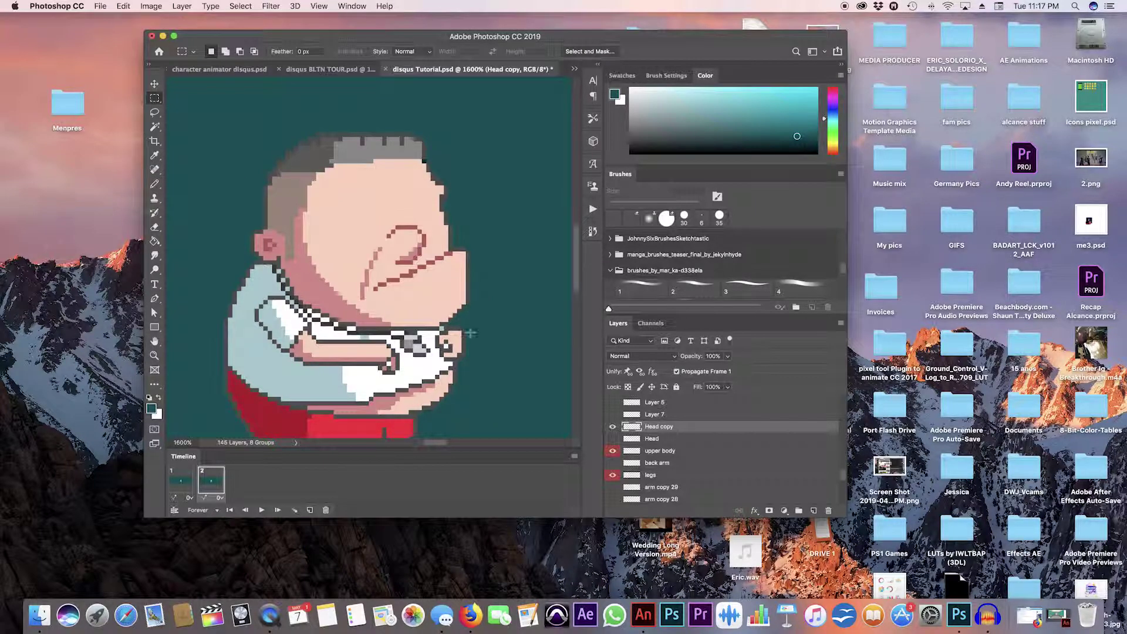
pyautogui.moveTo(487, 335)
pyautogui.mouseDown()
pyautogui.moveTo(344, 279)
pyautogui.moveTo(347, 266)
pyautogui.mouseUp()
pyautogui.click(188, 485)
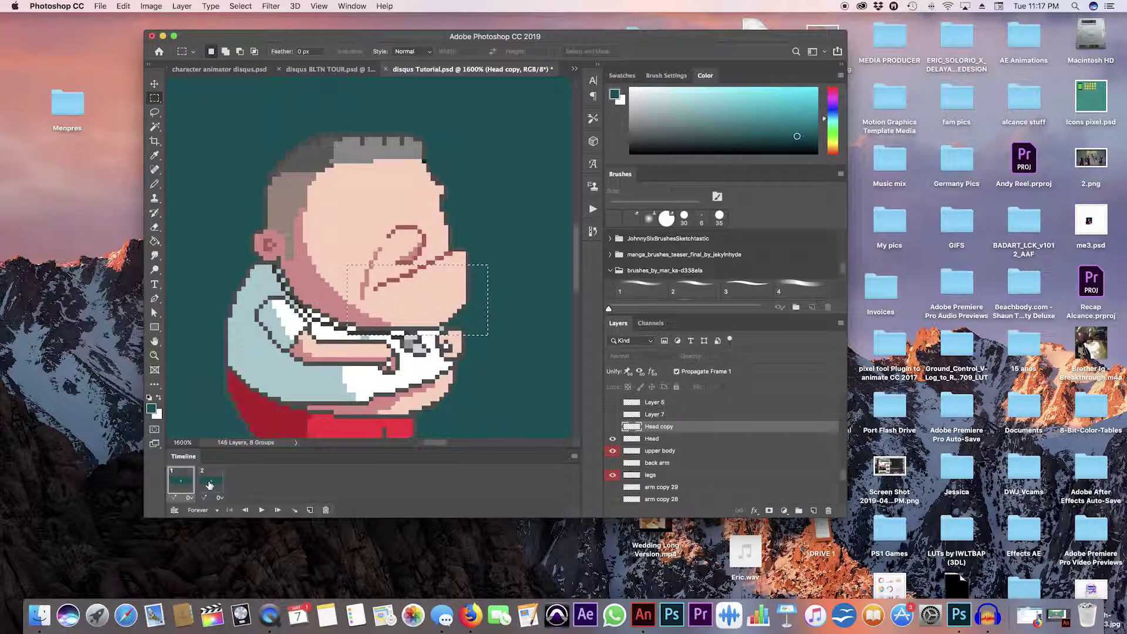
pyautogui.click(212, 485)
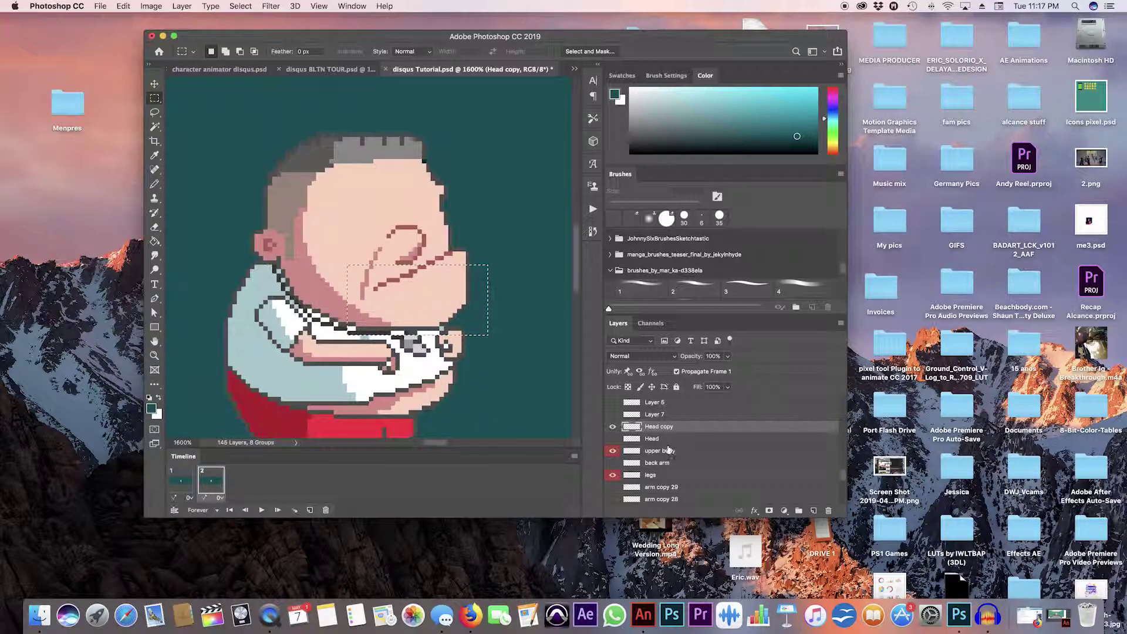
pyautogui.click(155, 86)
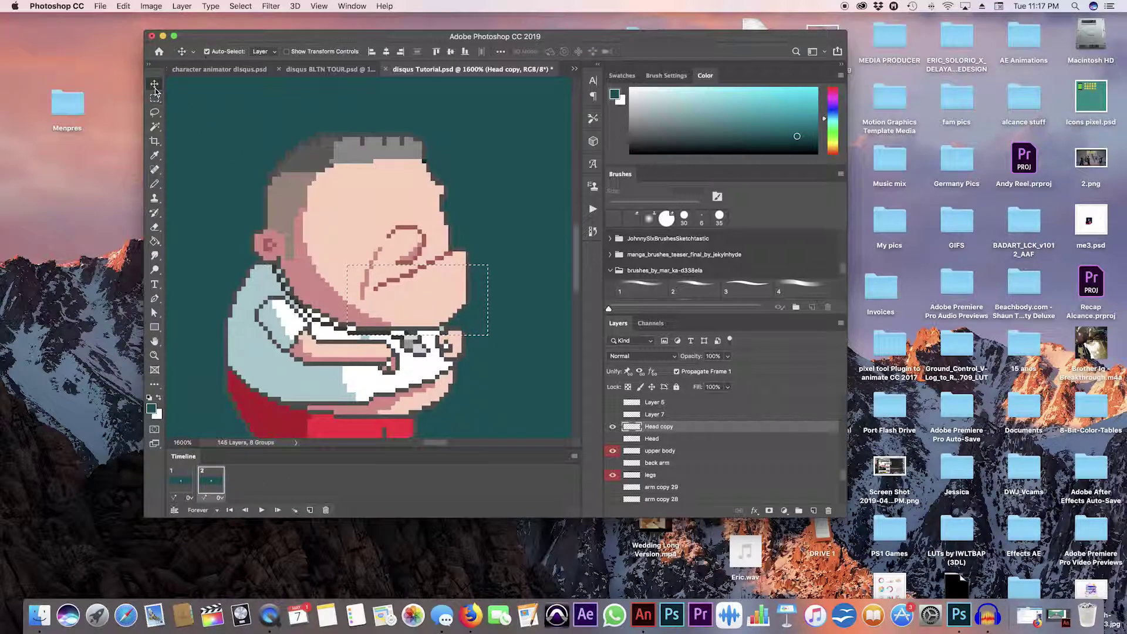
pyautogui.moveTo(455, 311); pyautogui.dragTo(451, 315)
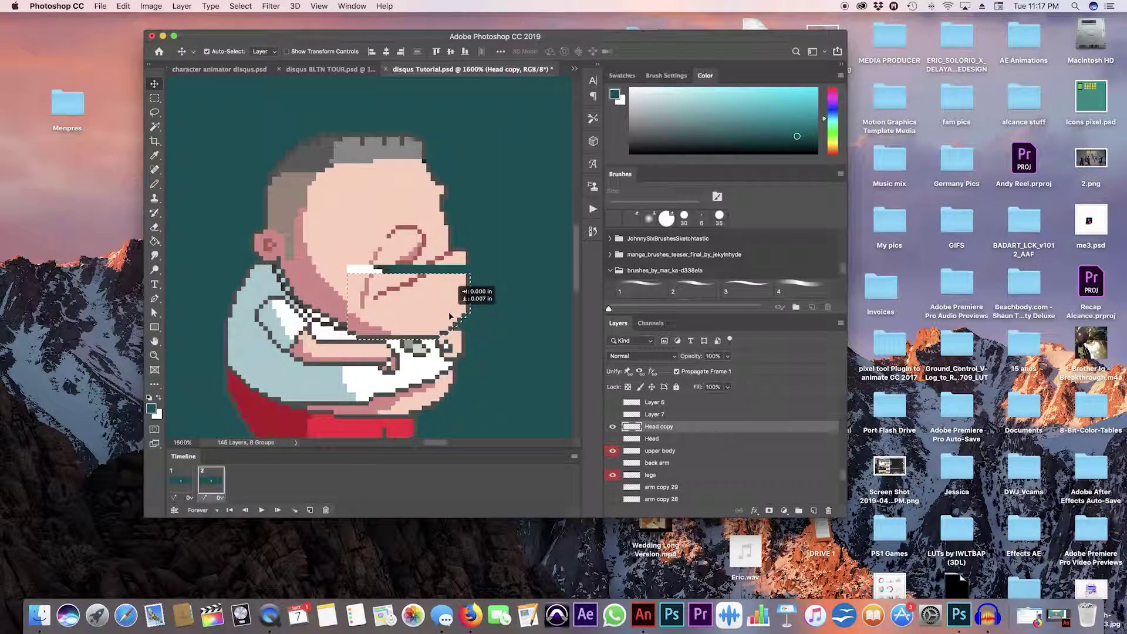
# - Fill the gap above the lowered jaw on the Head copy layer with the face's skin tone, using the 1 px Pencil
pyautogui.press('b')
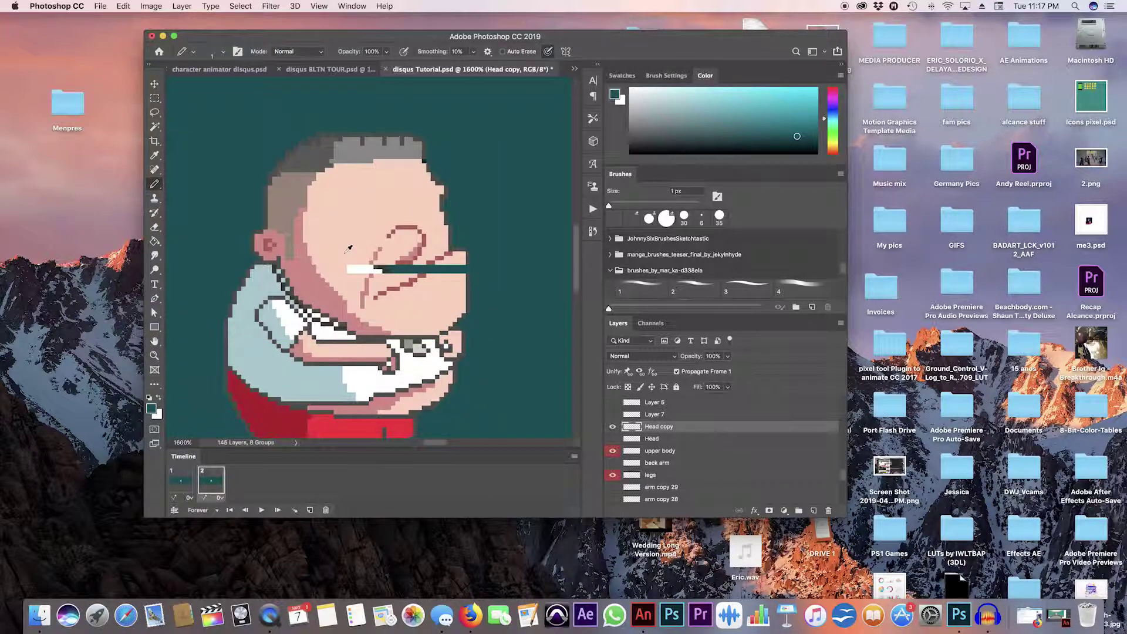
pyautogui.keyDown('alt'); pyautogui.click(339, 250); pyautogui.keyUp('alt')
pyautogui.moveTo(376, 272); pyautogui.dragTo(423, 270)
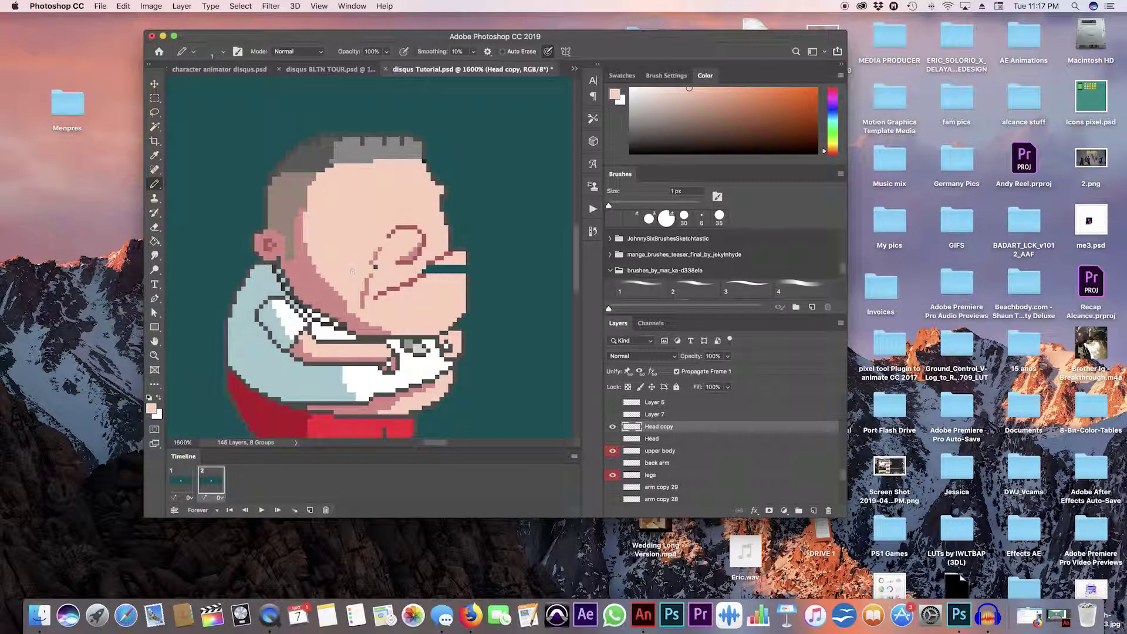
pyautogui.keyDown('alt'); pyautogui.click(377, 260); pyautogui.keyUp('alt')
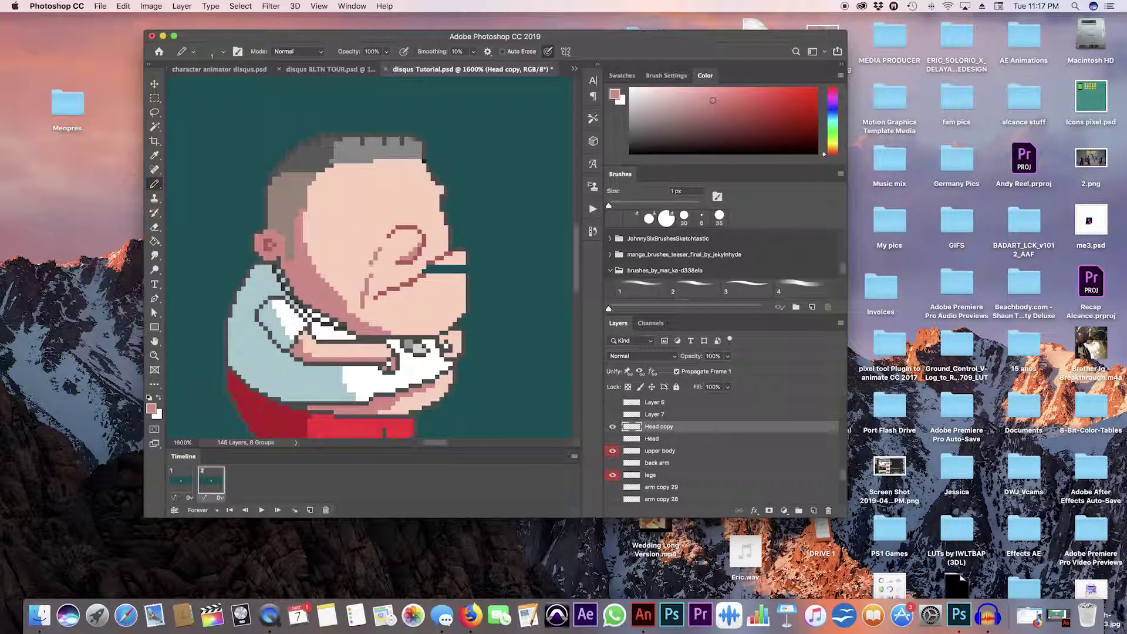
pyautogui.keyDown('alt'); pyautogui.click(426, 263); pyautogui.keyUp('alt')
pyautogui.keyDown('alt'); pyautogui.click(432, 252); pyautogui.keyUp('alt')
pyautogui.click(463, 269)
pyautogui.moveTo(463, 268); pyautogui.dragTo(432, 268)
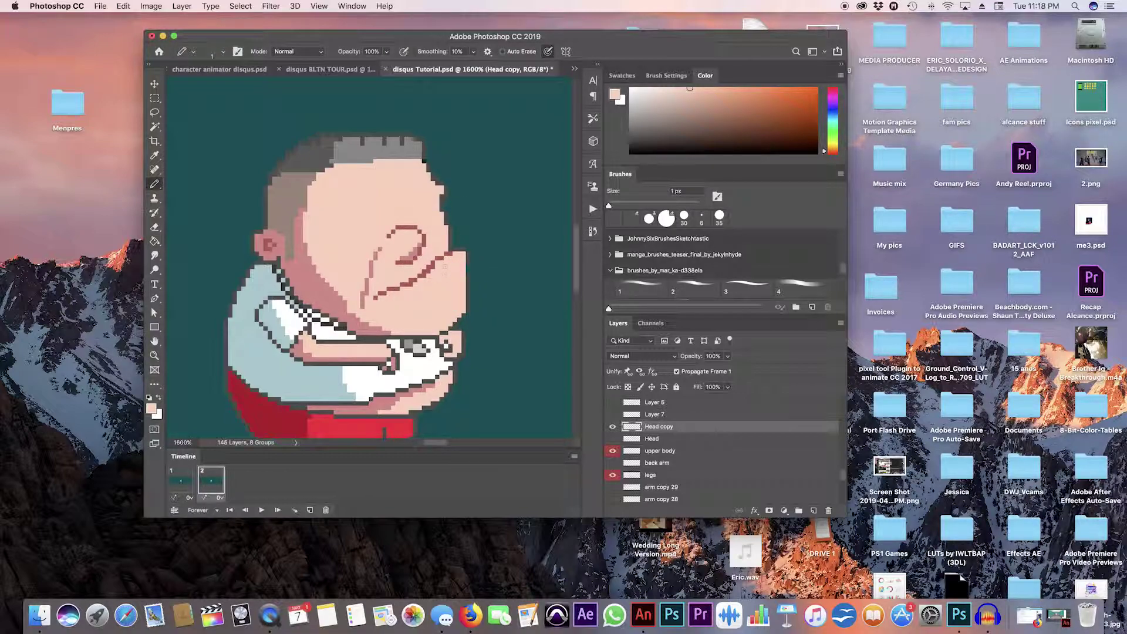
# - Paint a dark red open-mouth shape along the mouth line on the Head copy layer with the Pencil
pyautogui.keyDown('alt'); pyautogui.click(450, 258); pyautogui.keyUp('alt')
pyautogui.moveTo(832, 120); pyautogui.dragTo(836, 87)
pyautogui.click(815, 117)
pyautogui.moveTo(452, 253)
pyautogui.mouseDown()
pyautogui.moveTo(400, 291)
pyautogui.moveTo(380, 293)
pyautogui.moveTo(427, 280)
pyautogui.moveTo(451, 249)
pyautogui.moveTo(422, 286)
pyautogui.moveTo(388, 296)
pyautogui.moveTo(446, 269)
pyautogui.mouseUp()
pyautogui.press('e')
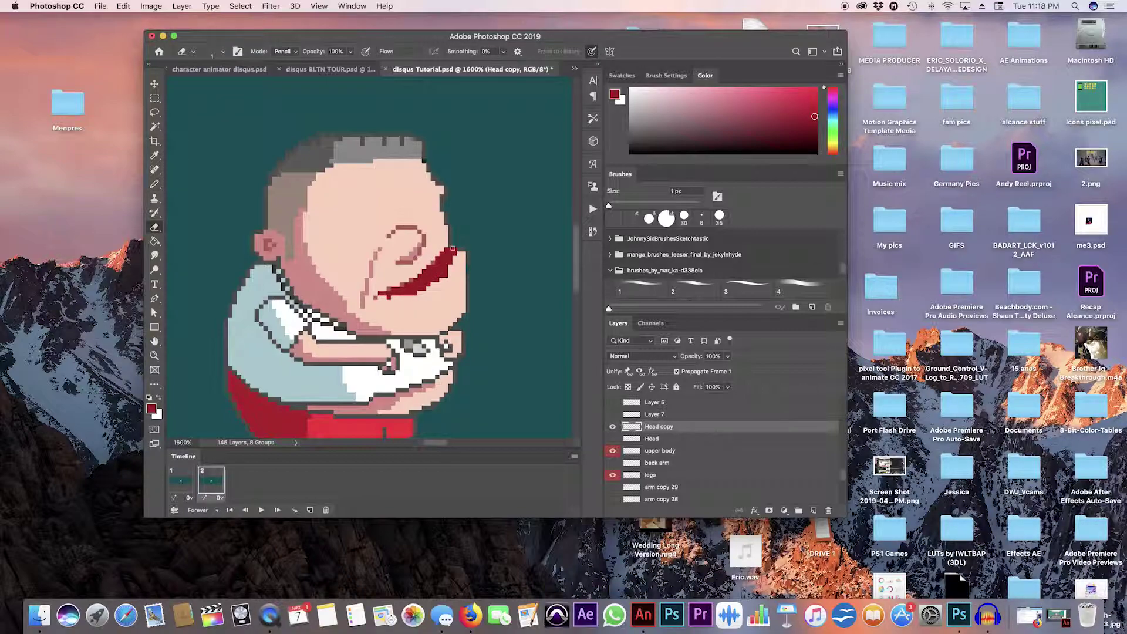
# - Alternate repeatedly between frames 1 and 2 to examine the mouth opening and closing
pyautogui.click(191, 481)
pyautogui.click(204, 482)
pyautogui.click(187, 481)
pyautogui.click(203, 482)
pyautogui.click(187, 481)
pyautogui.click(203, 482)
pyautogui.click(186, 483)
pyautogui.click(203, 482)
pyautogui.click(185, 484)
pyautogui.click(204, 482)
pyautogui.click(187, 482)
pyautogui.click(204, 482)
pyautogui.click(193, 483)
pyautogui.click(204, 482)
pyautogui.click(187, 482)
pyautogui.click(204, 483)
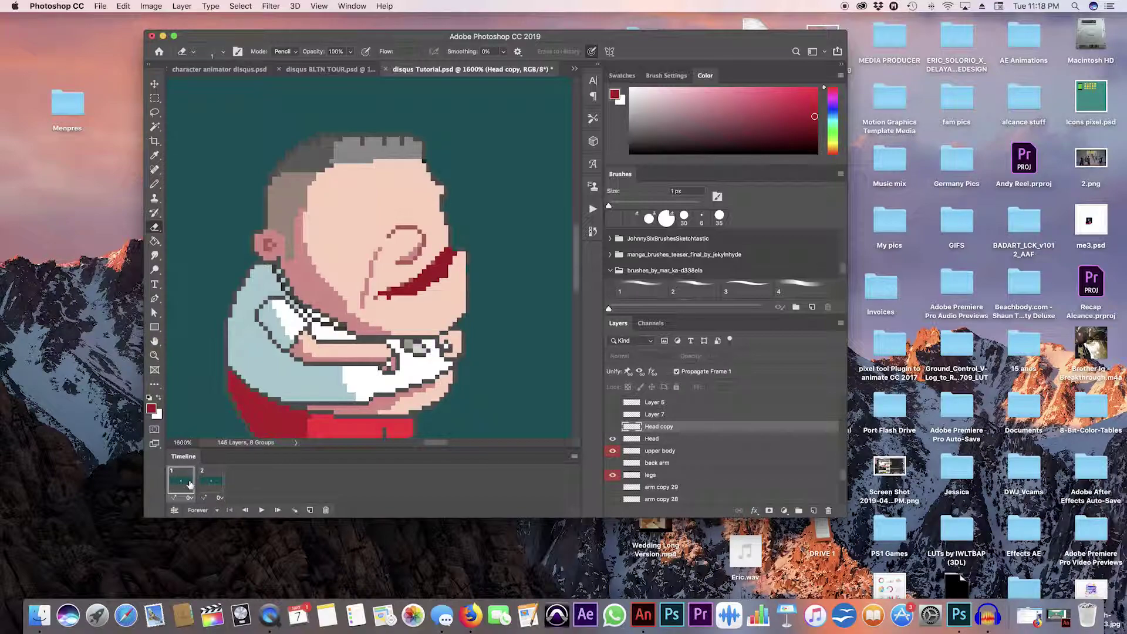
pyautogui.click(204, 482)
pyautogui.click(187, 483)
pyautogui.click(203, 482)
pyautogui.click(187, 483)
pyautogui.click(204, 483)
pyautogui.click(186, 483)
pyautogui.click(204, 483)
pyautogui.click(186, 483)
pyautogui.click(209, 483)
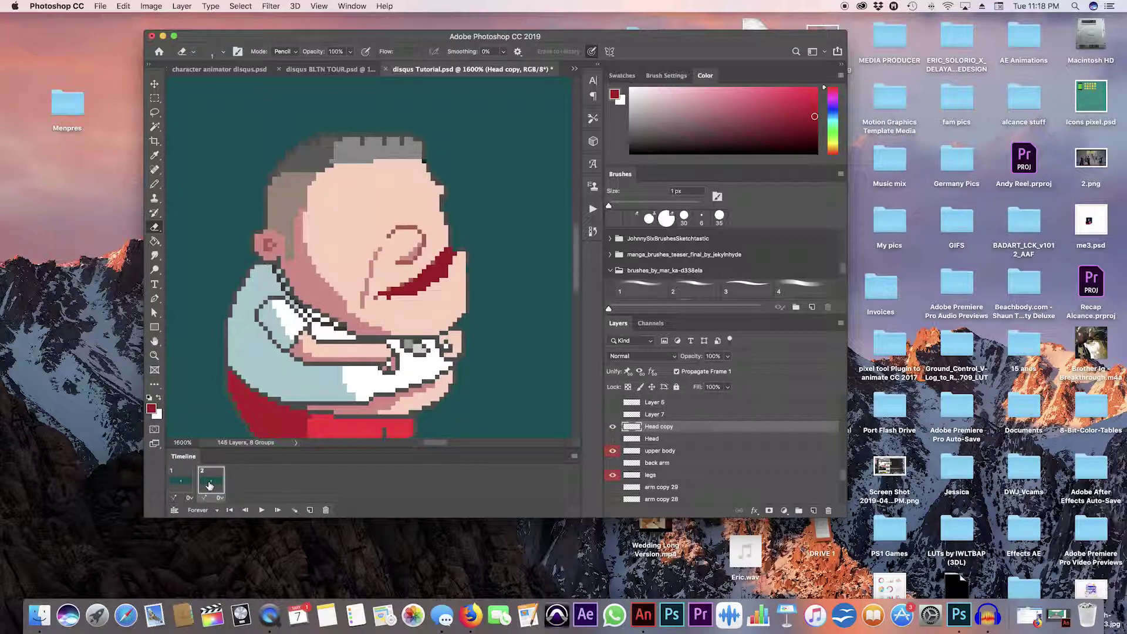
# - Clean up the jaw shading and the mouth's edge on the Head copy layer with sampled skin colours
pyautogui.press('b')
pyautogui.keyDown('alt'); pyautogui.click(346, 326); pyautogui.keyUp('alt')
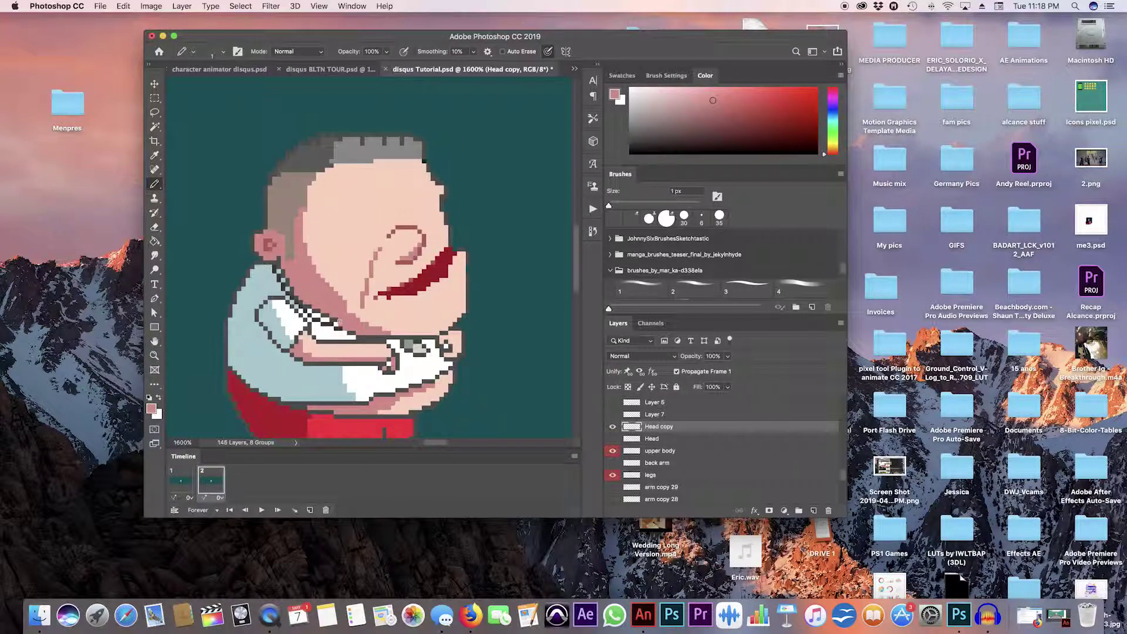
pyautogui.keyDown('alt'); pyautogui.click(334, 319); pyautogui.keyUp('alt')
pyautogui.keyDown('alt'); pyautogui.click(428, 299); pyautogui.keyUp('alt')
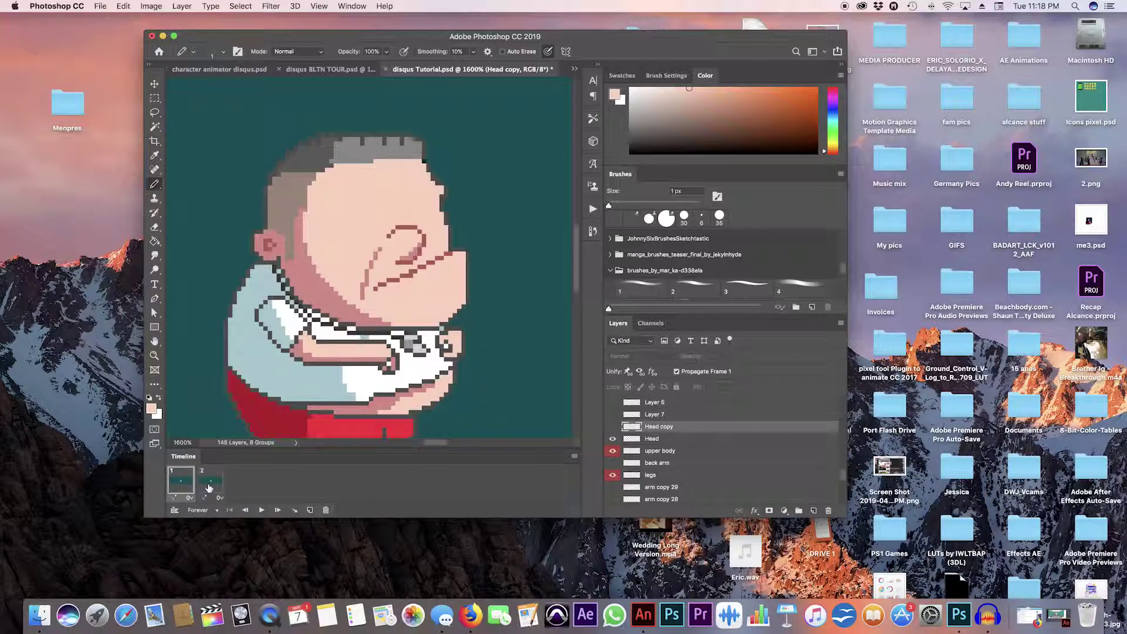
# - Compare frames 1 and 2 again to check the retouched mouth and jaw
pyautogui.click(187, 487)
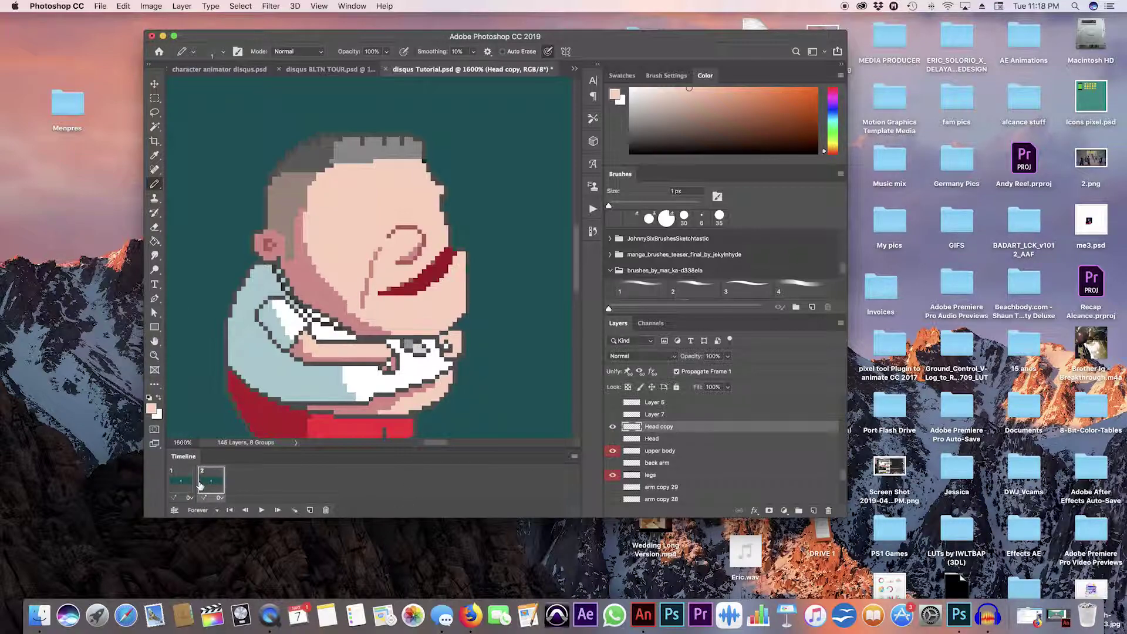
pyautogui.click(208, 484)
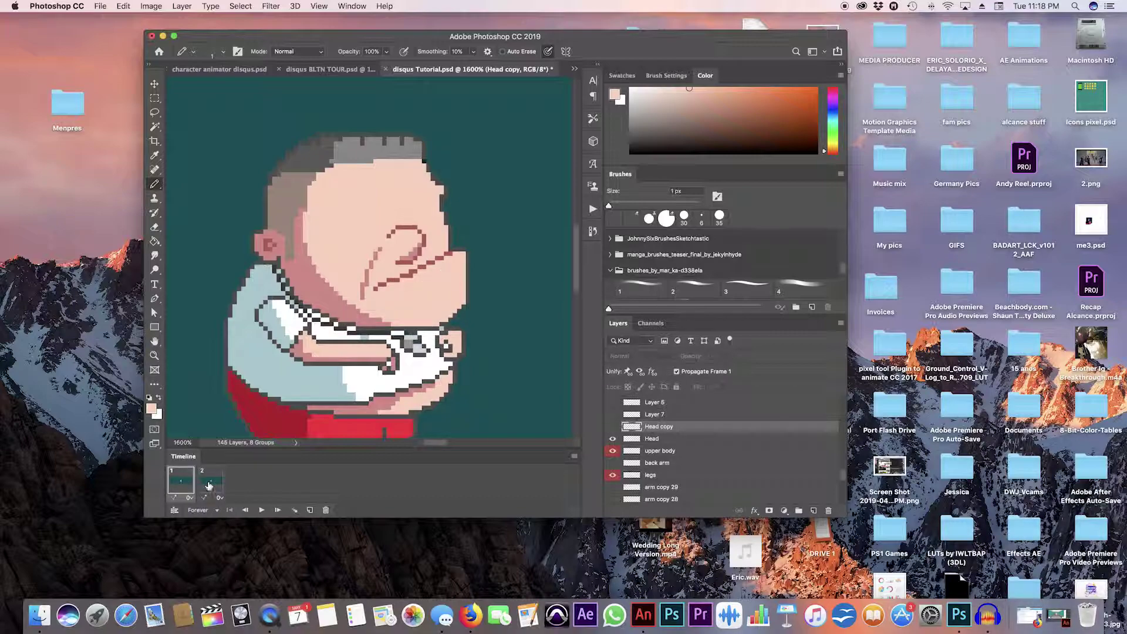
pyautogui.press('space')
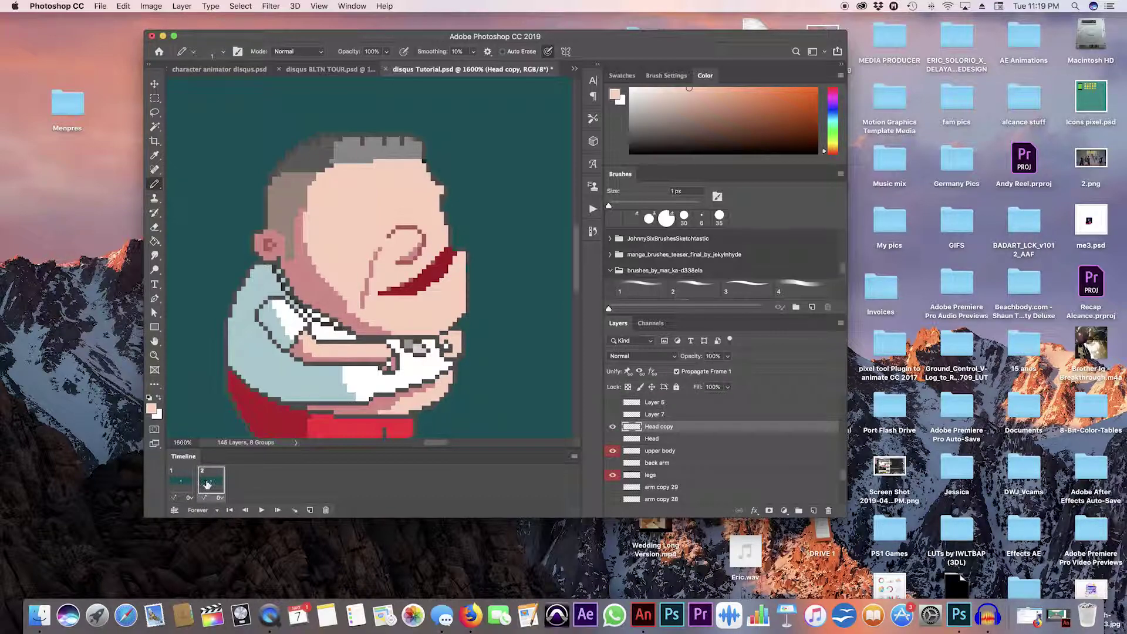
# - Duplicate frame 2 until the animation has seven frames, and hide the Head copy layer in frame 6
pyautogui.click(311, 510)
pyautogui.click(311, 510)
pyautogui.click(311, 510)
pyautogui.click(311, 510)
pyautogui.click(311, 510)
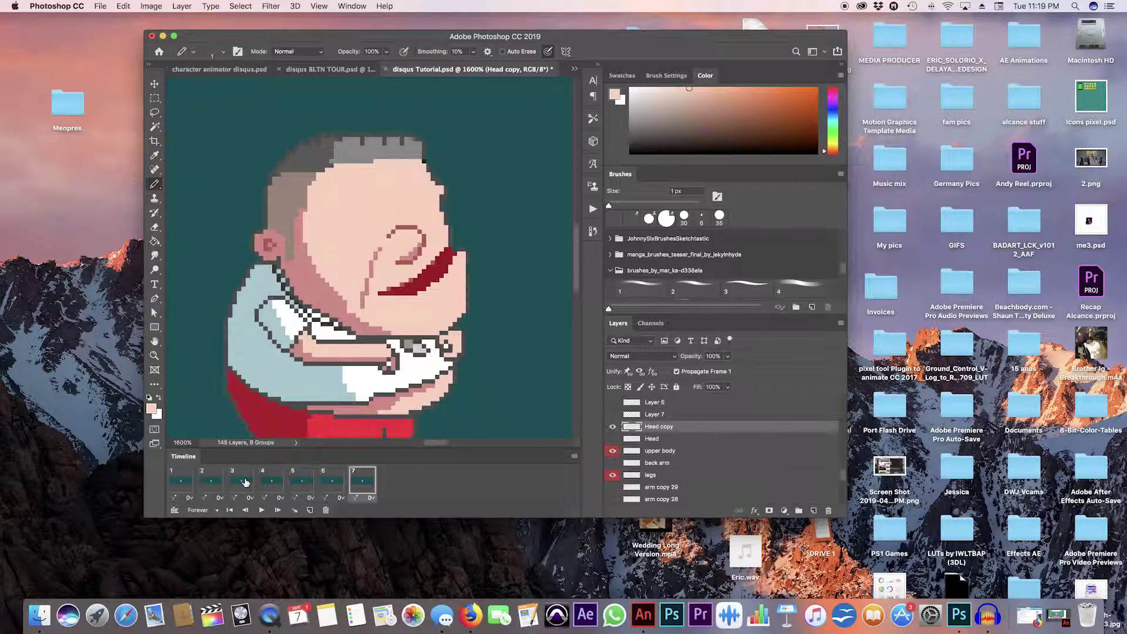
pyautogui.click(330, 481)
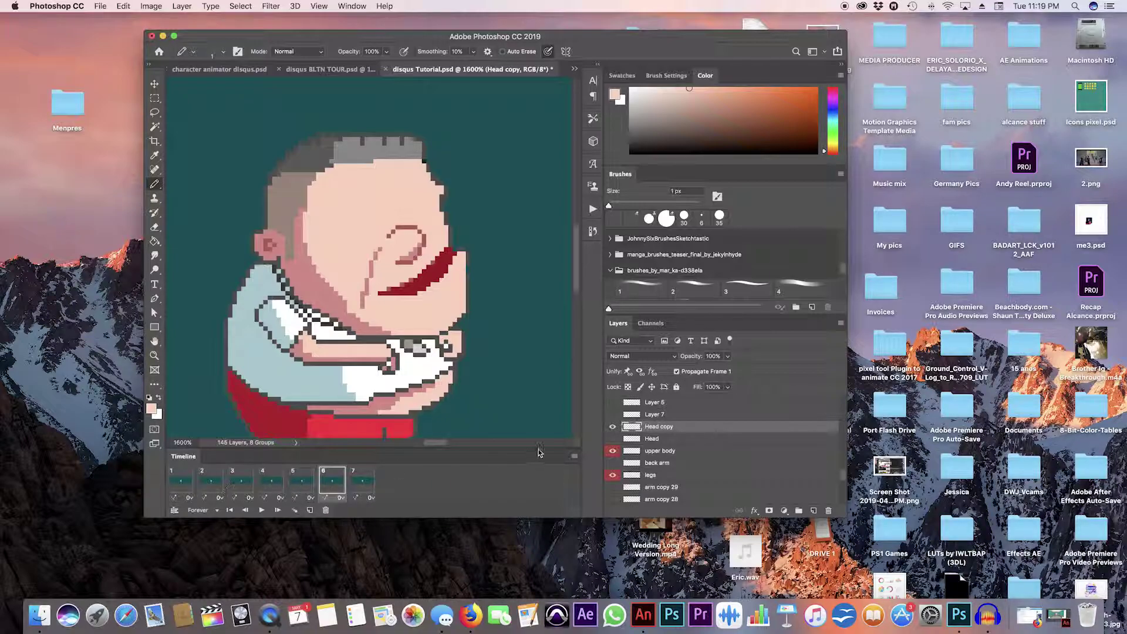
pyautogui.click(611, 427)
# - In frame 1, hide the legs, upper body and remaining arm layers, leaving only the head over the teal background
pyautogui.click(181, 481)
pyautogui.scroll(-1, 650, 459)
pyautogui.scroll(-2, 650, 459)
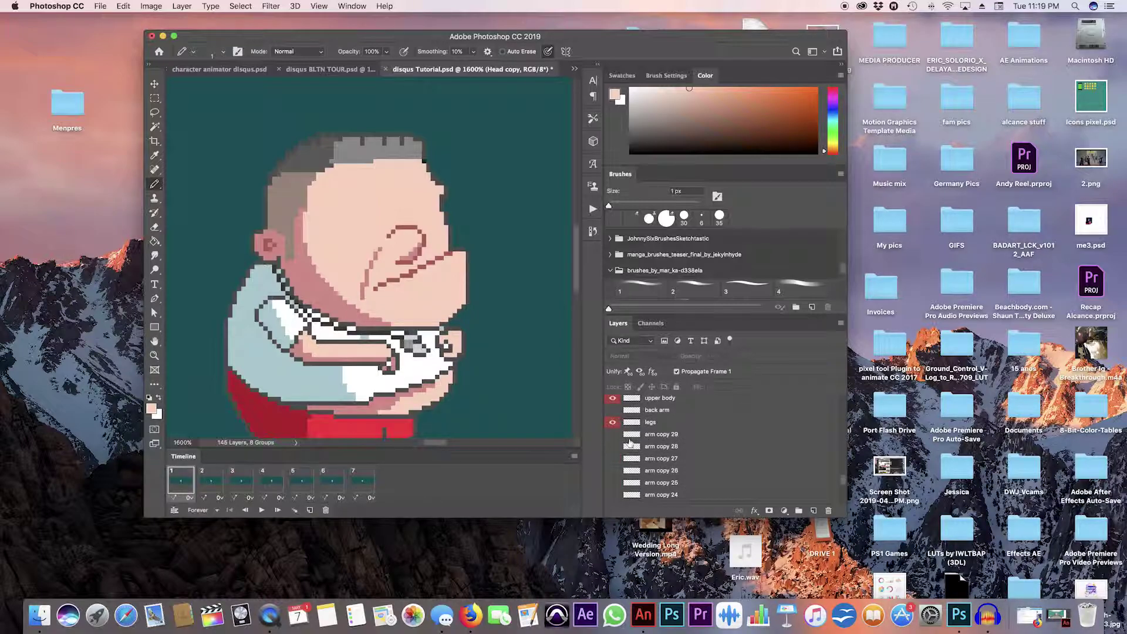
pyautogui.click(612, 422)
pyautogui.click(613, 399)
pyautogui.scroll(-15, 616, 455)
pyautogui.scroll(8, 615, 480)
pyautogui.scroll(3, 616, 480)
pyautogui.click(613, 473)
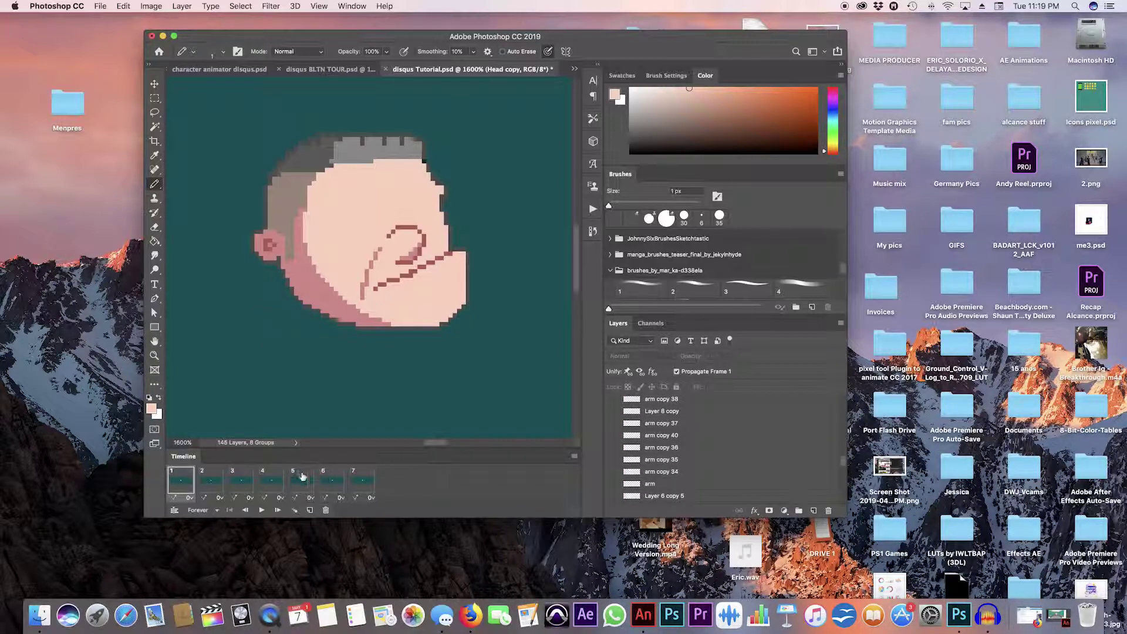
# - Go through frames 2 to 7 to check which layers each one shows
pyautogui.click(211, 485)
pyautogui.click(230, 484)
pyautogui.click(271, 482)
pyautogui.click(309, 480)
pyautogui.click(351, 480)
pyautogui.click(330, 483)
pyautogui.click(301, 482)
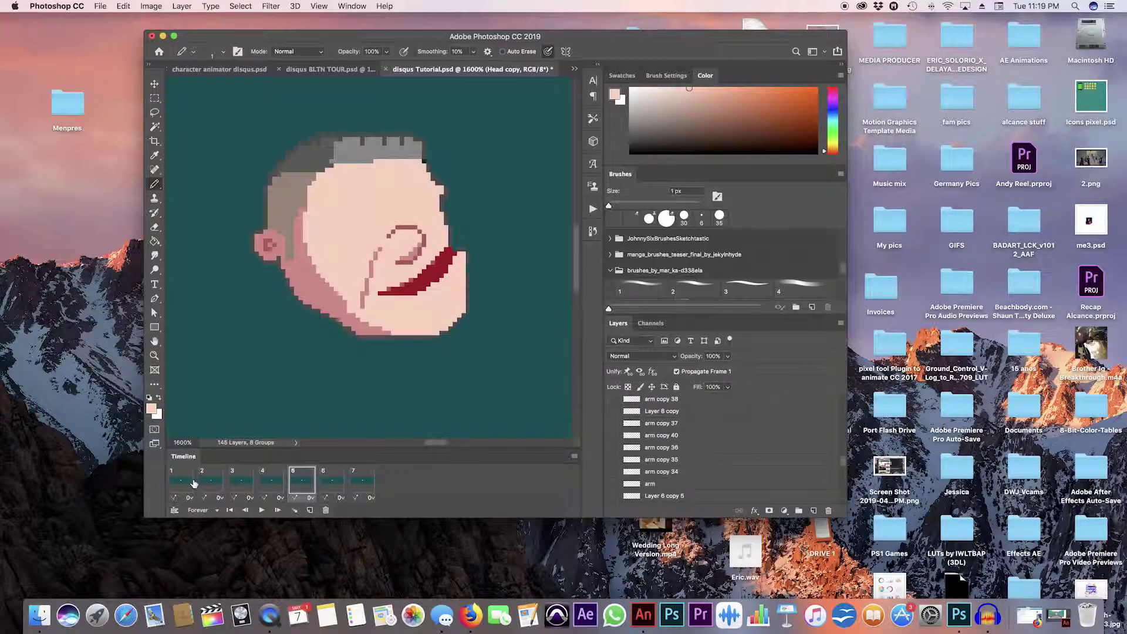
# - In frame 1, hide the teal background Layer 13, and check frames 2 to 4 for transparency
pyautogui.click(181, 481)
pyautogui.scroll(-10, 672, 467)
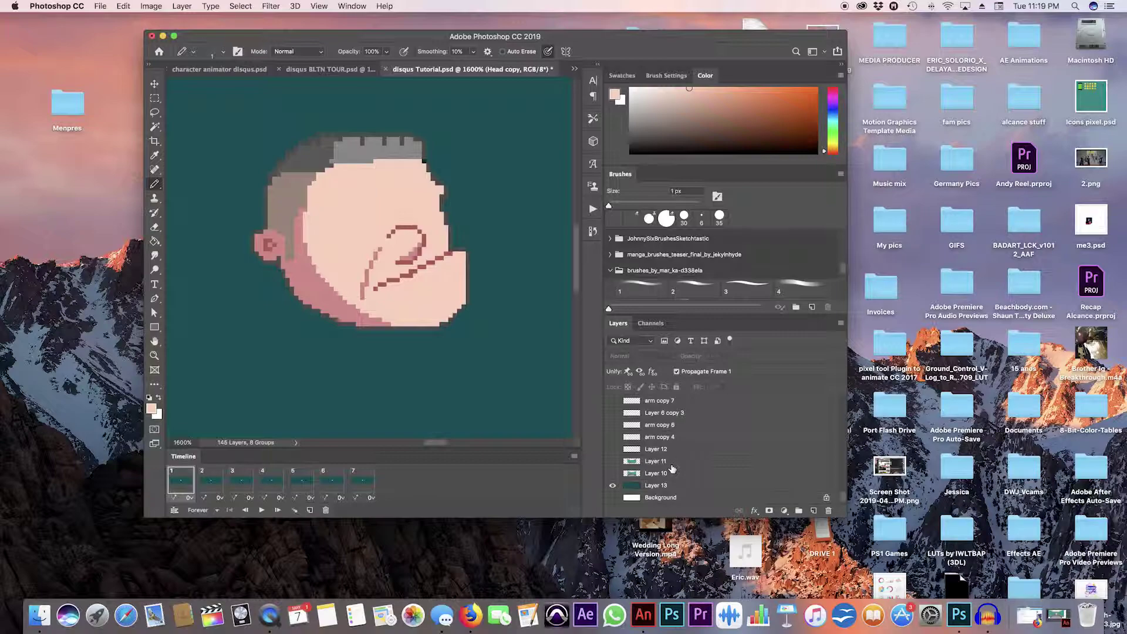
pyautogui.click(612, 486)
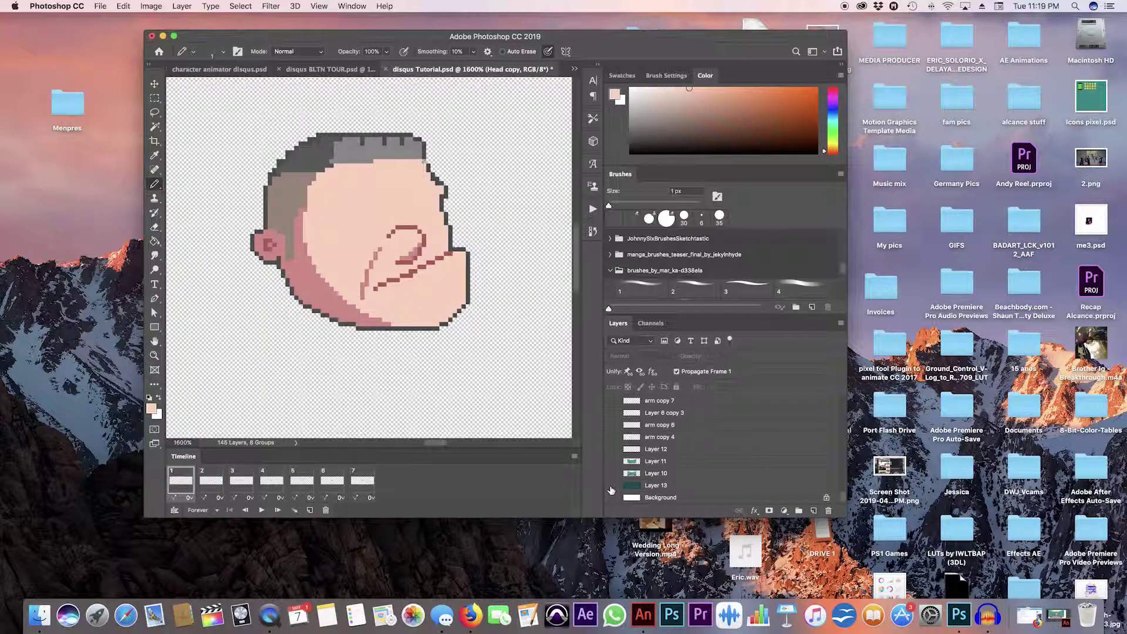
pyautogui.click(212, 483)
pyautogui.click(241, 481)
pyautogui.click(271, 481)
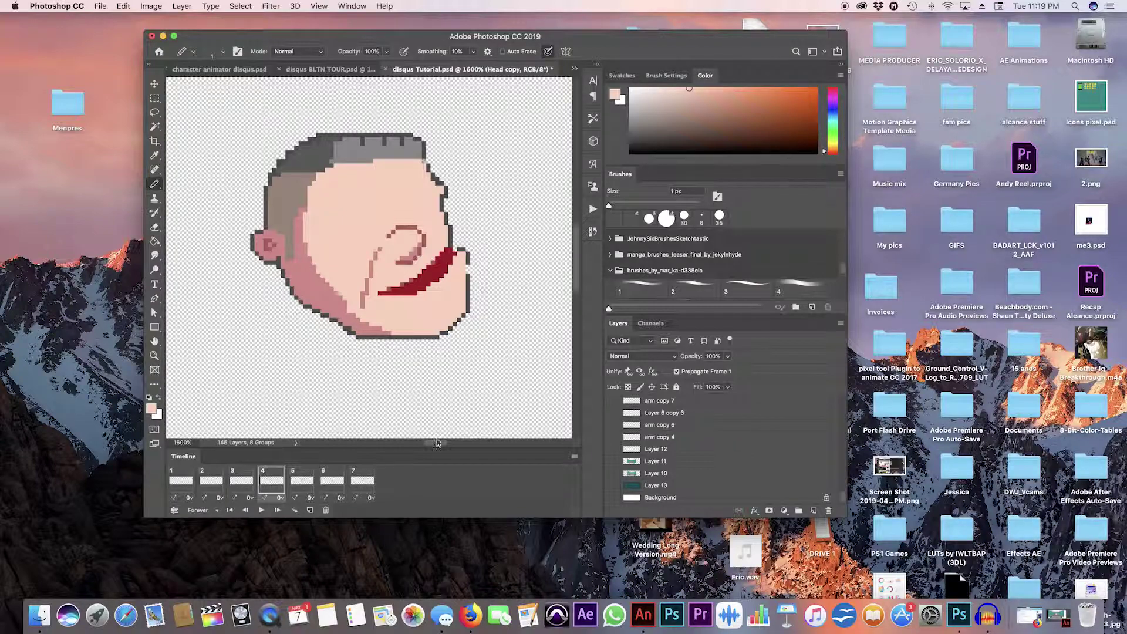
# - Return to frame 1 and export the animation with Save for Web as a transparent 256-colour GIF that loops forever
pyautogui.click(187, 481)
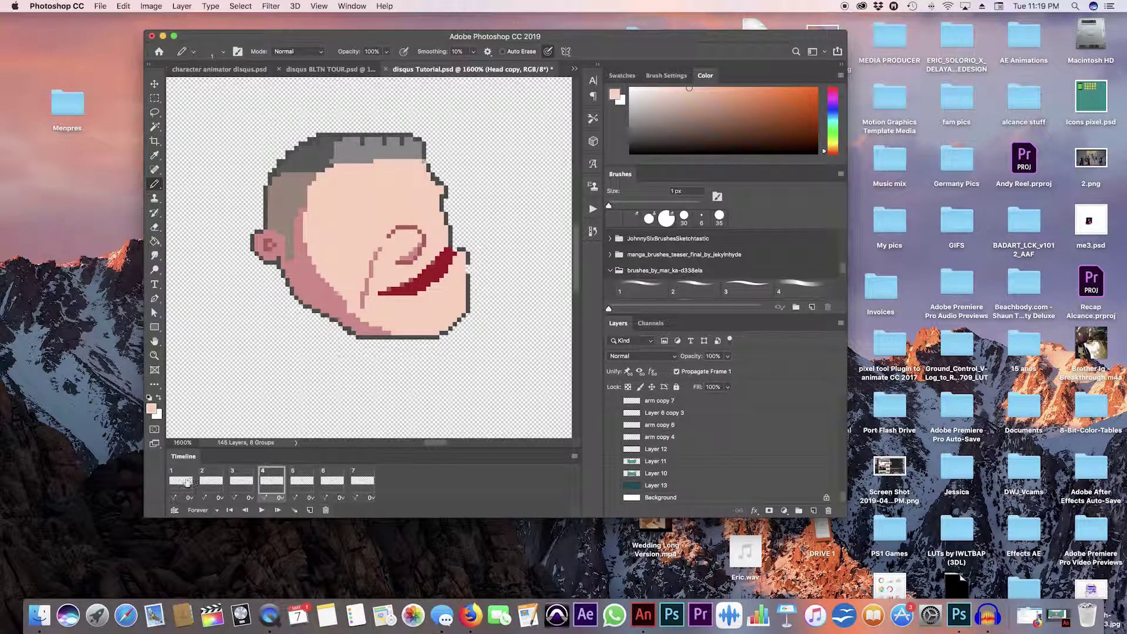
pyautogui.click(101, 6)
pyautogui.moveTo(155, 149)
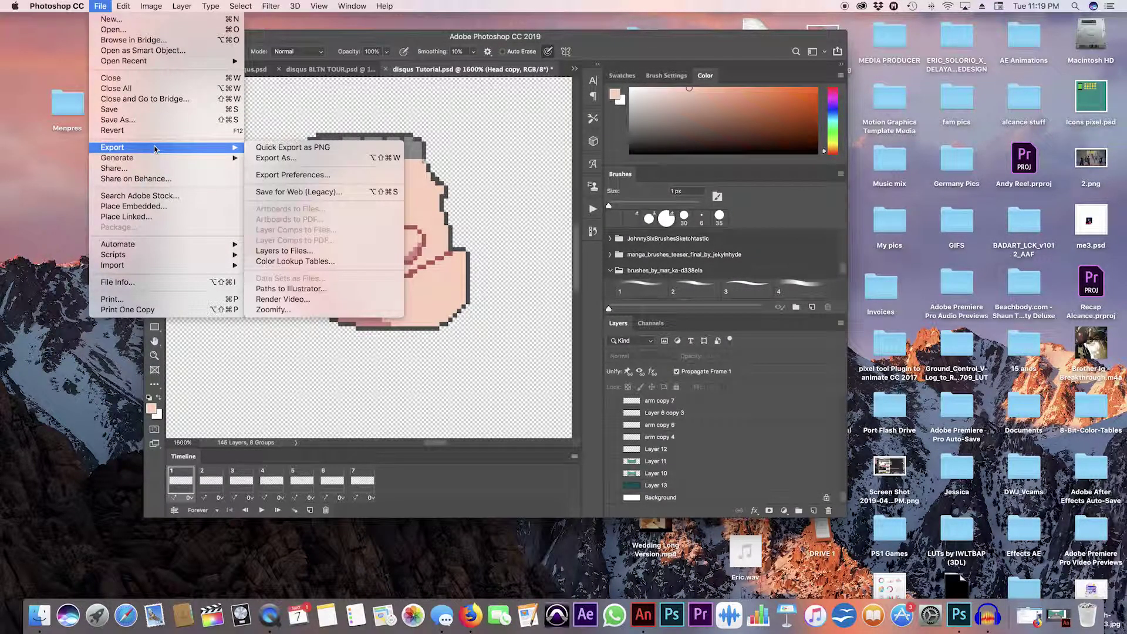
pyautogui.click(319, 193)
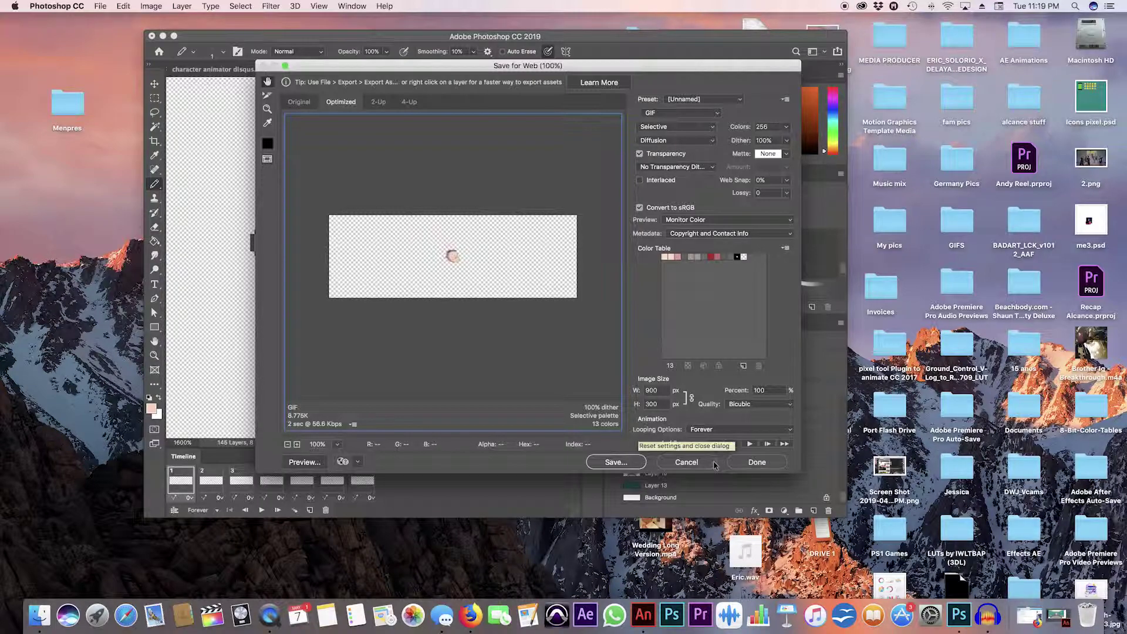
pyautogui.click(626, 465)
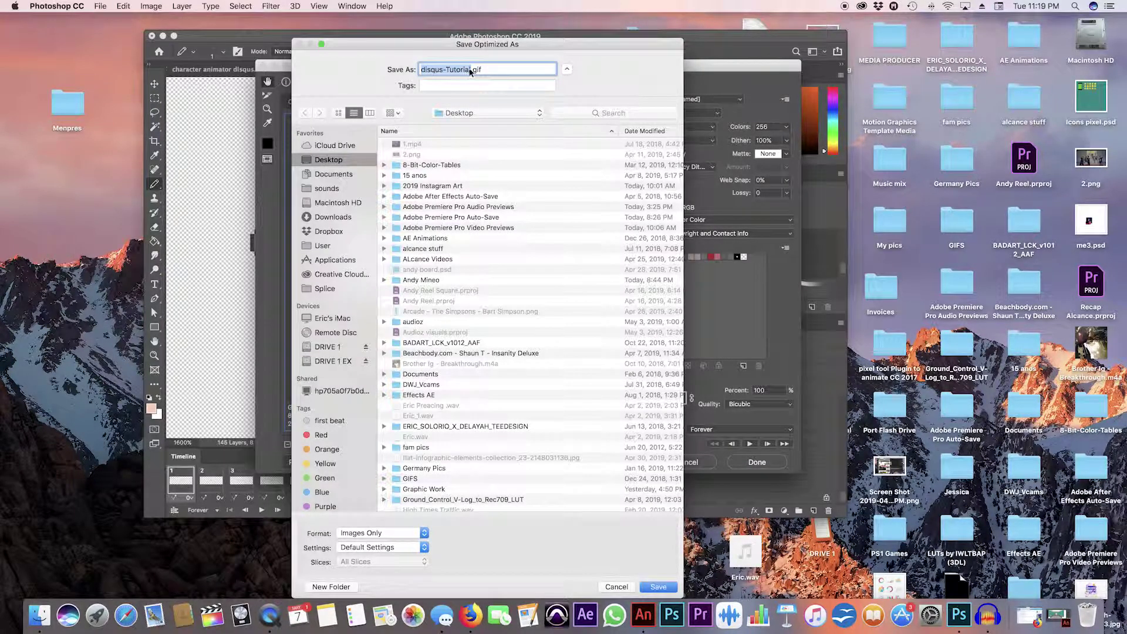
# - Name the exported GIF Guys Talking and save it to the Desktop
pyautogui.click(471, 69)
pyautogui.moveTo(470, 70); pyautogui.dragTo(405, 72)
pyautogui.write('Guys Head')
pyautogui.press('BackSpace')
pyautogui.press('BackSpace')
pyautogui.press('BackSpace')
pyautogui.press('BackSpace')
pyautogui.write('Talking')
pyautogui.press('Return')
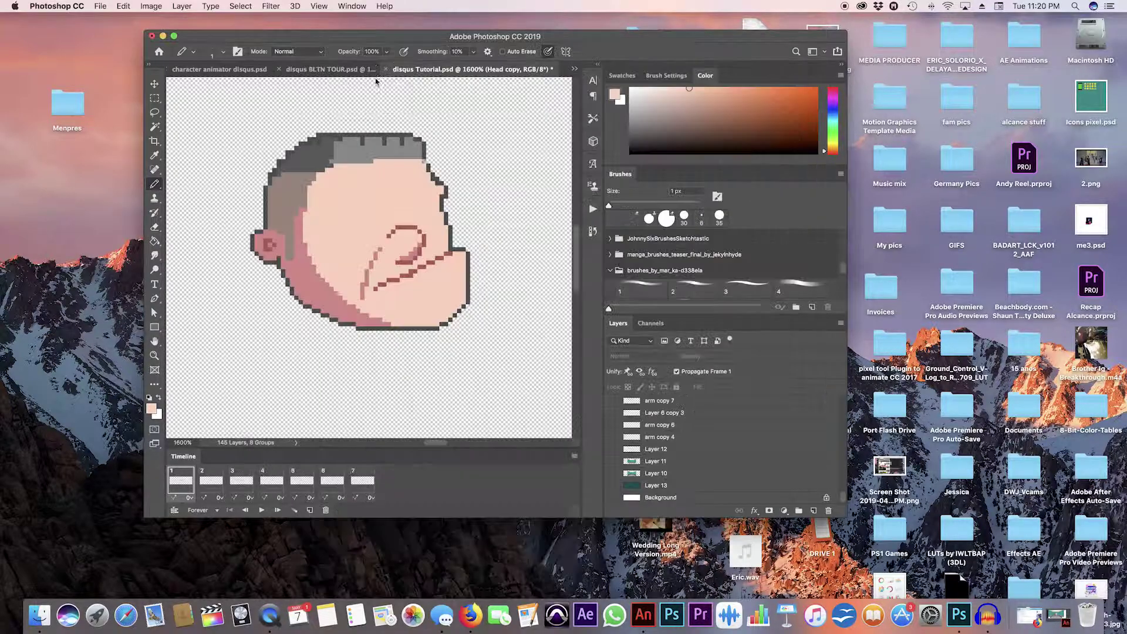
# - Minimize Photoshop, switch to the Animate locker-room scene and go to frame 1 of its timeline
pyautogui.click(163, 36)
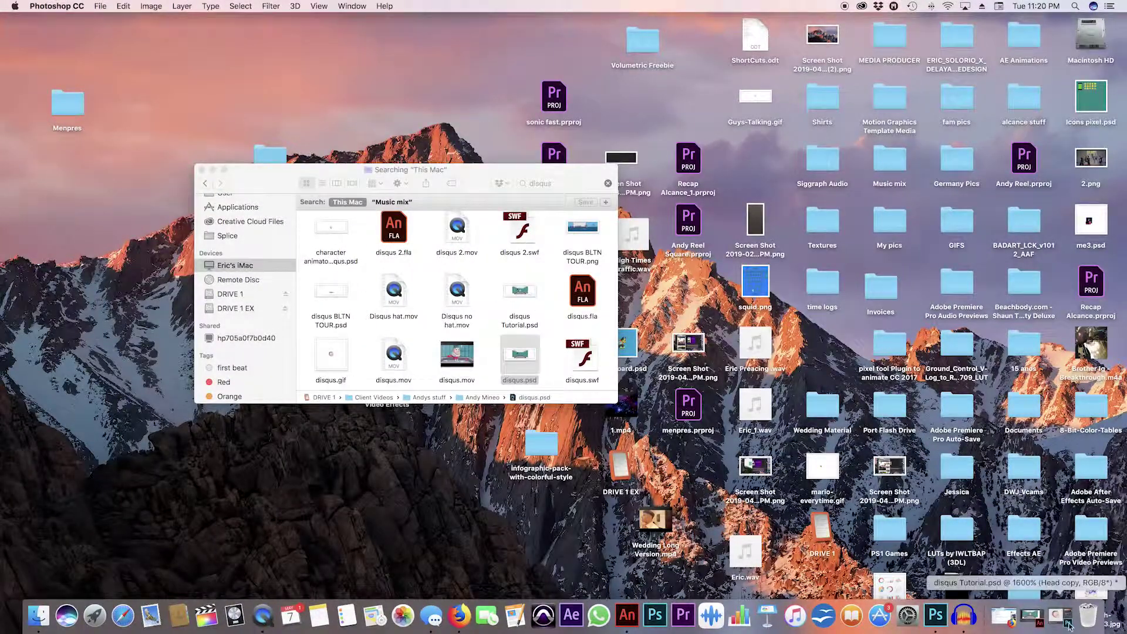
pyautogui.click(1042, 622)
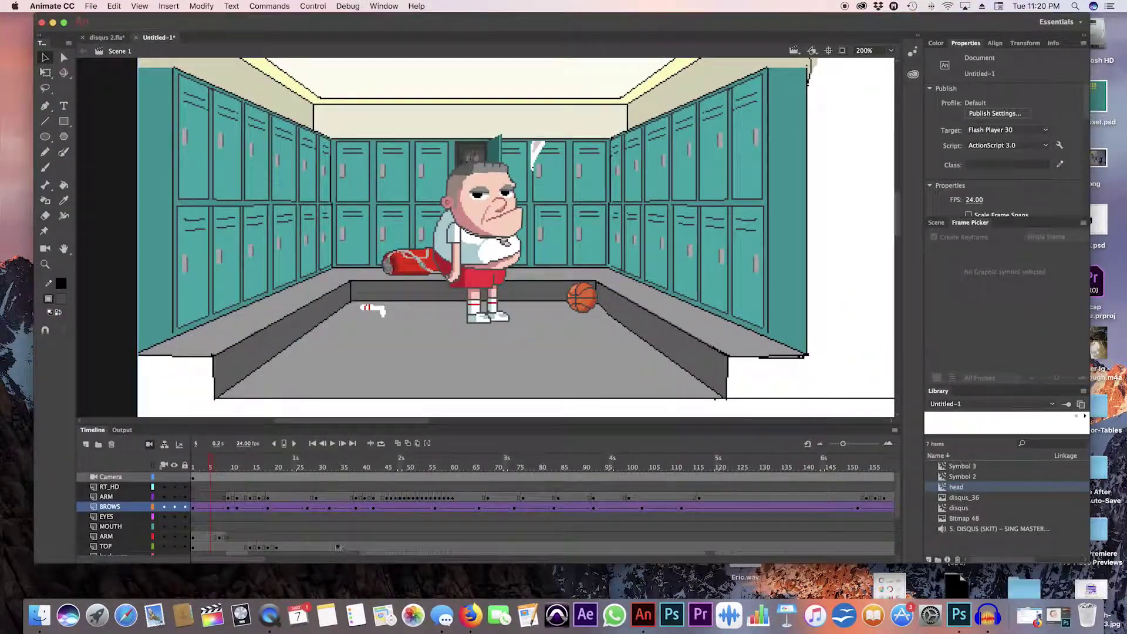
pyautogui.click(195, 469)
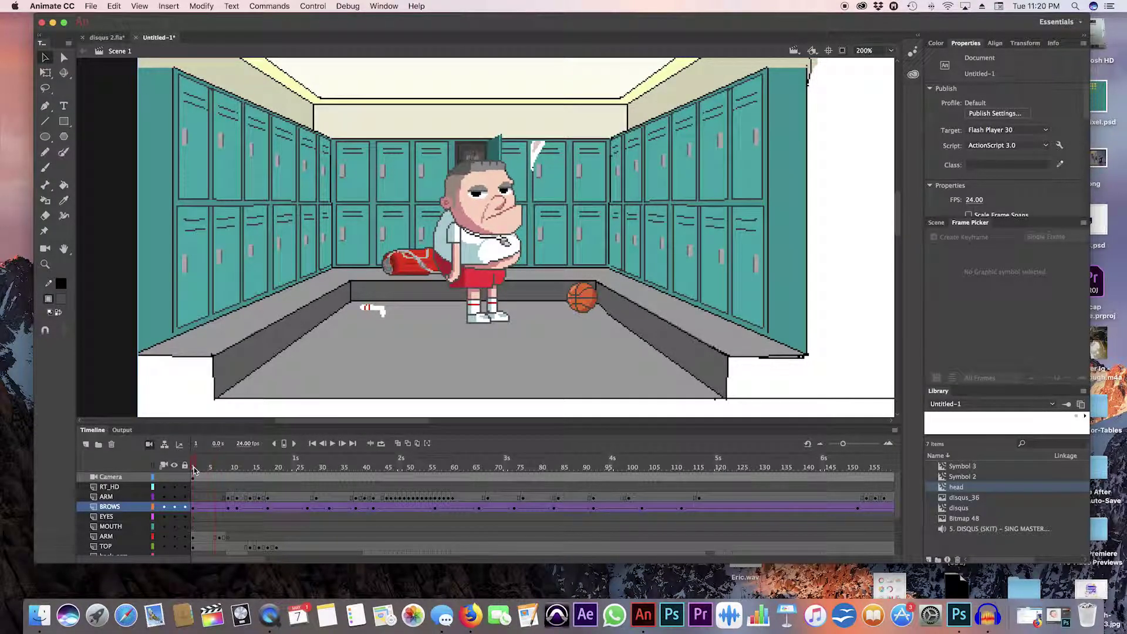
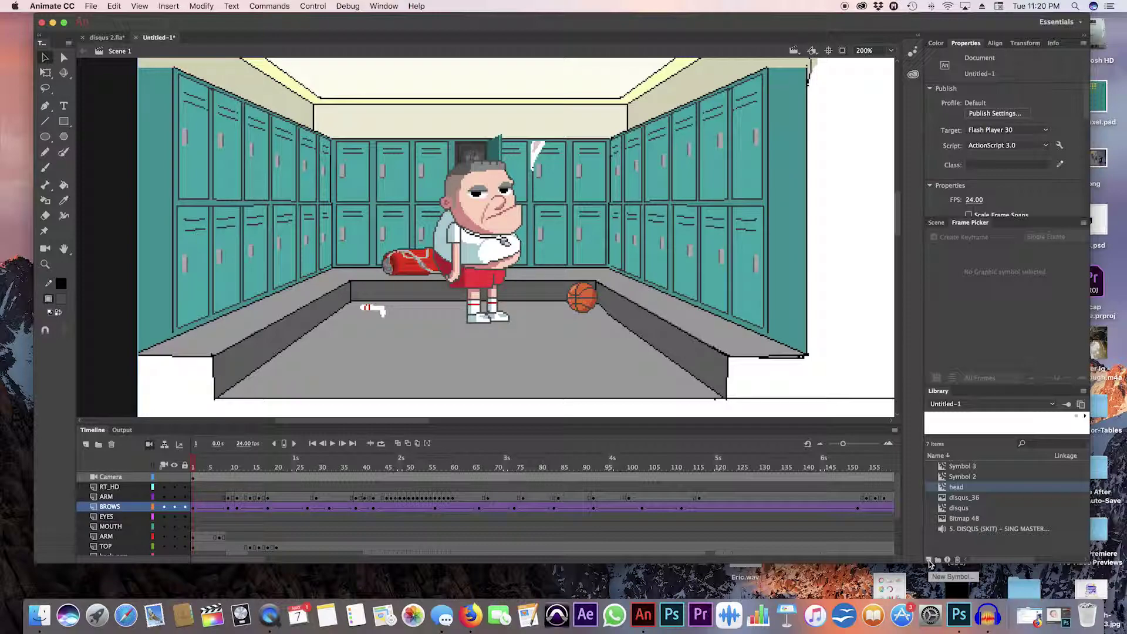
# - Create a new Movie Clip symbol named Head 2 in the library root
pyautogui.click(930, 565)
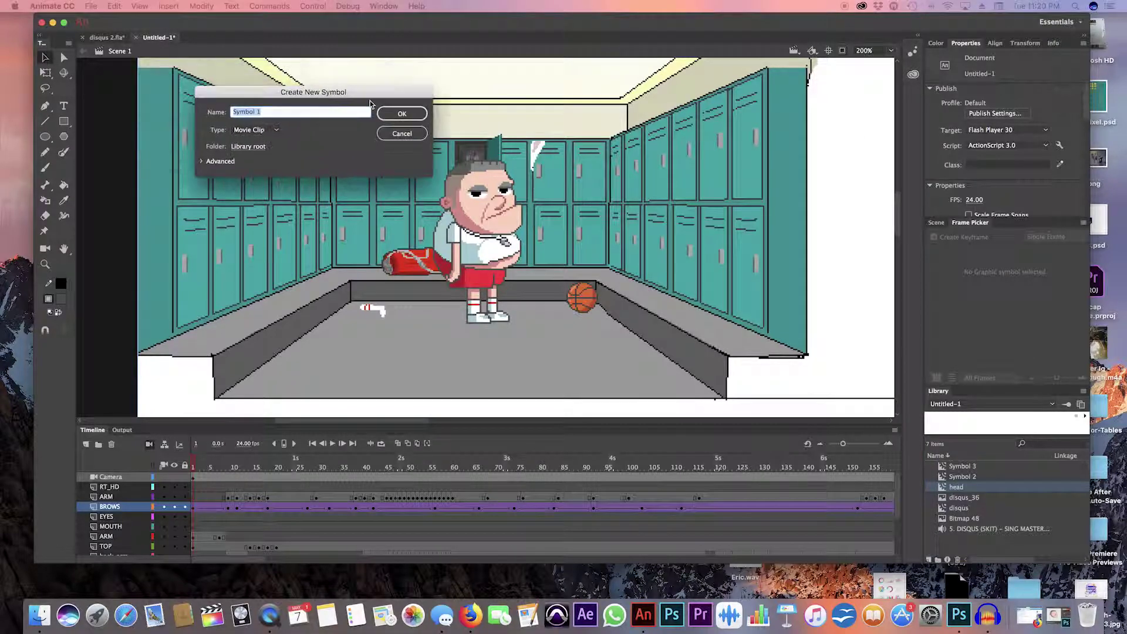
pyautogui.write('Heal')
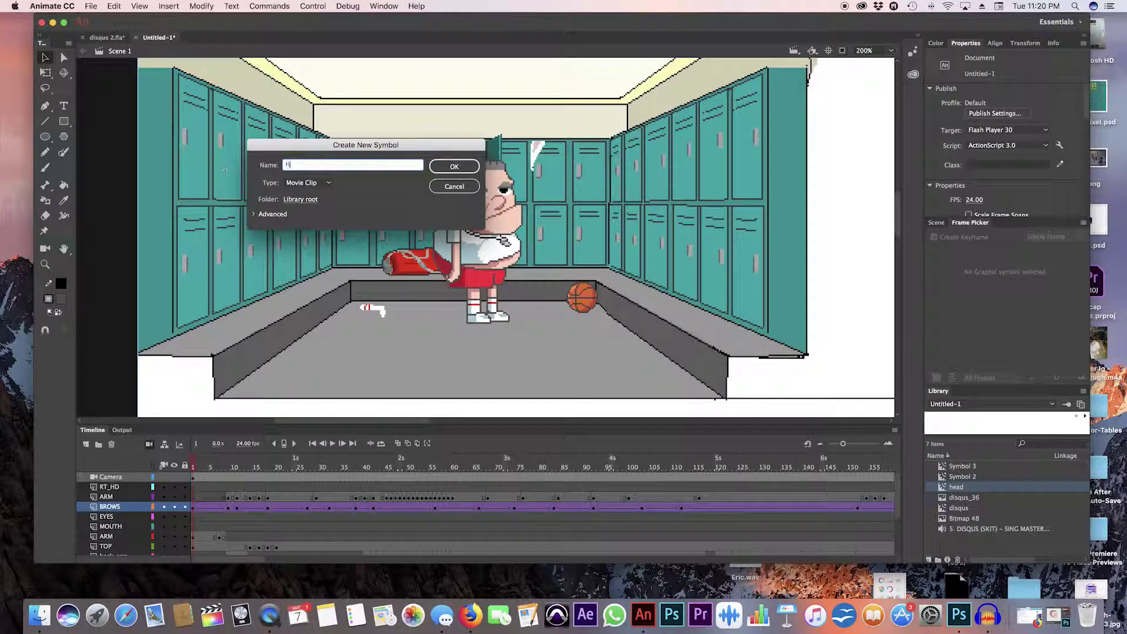
pyautogui.press('Return')
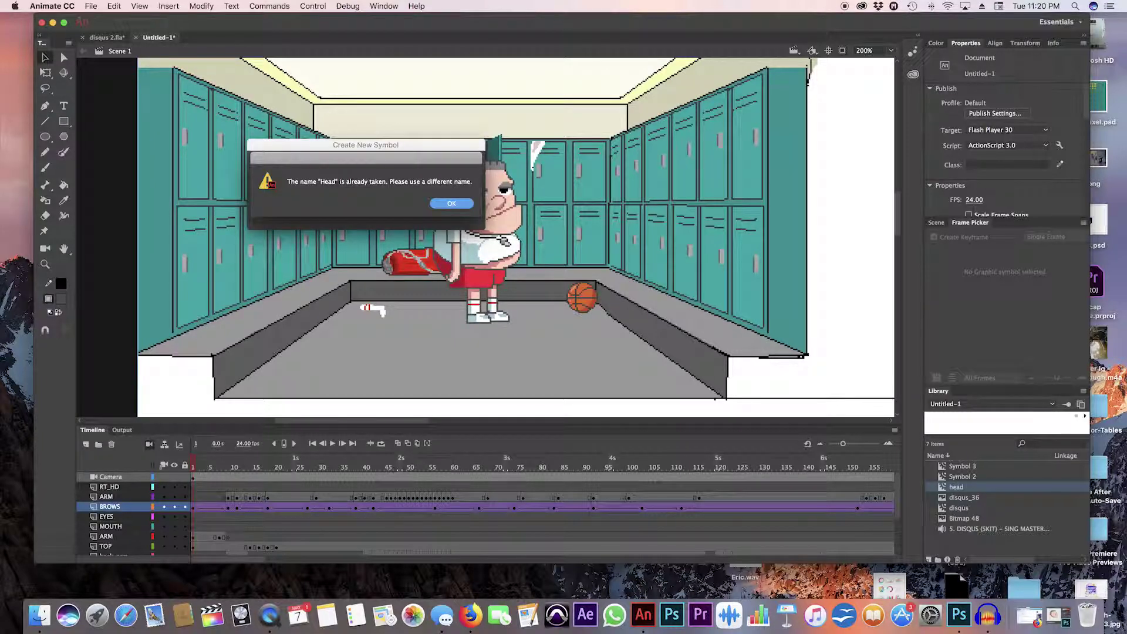
pyautogui.click(464, 210)
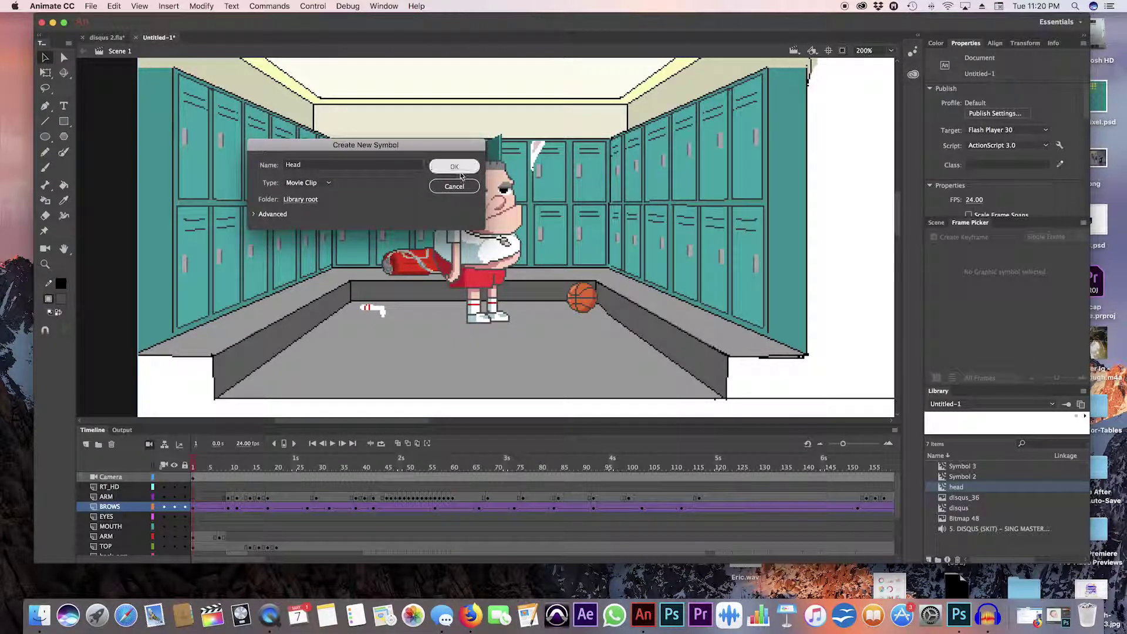
pyautogui.click(332, 165)
pyautogui.write('2')
pyautogui.press('Return')
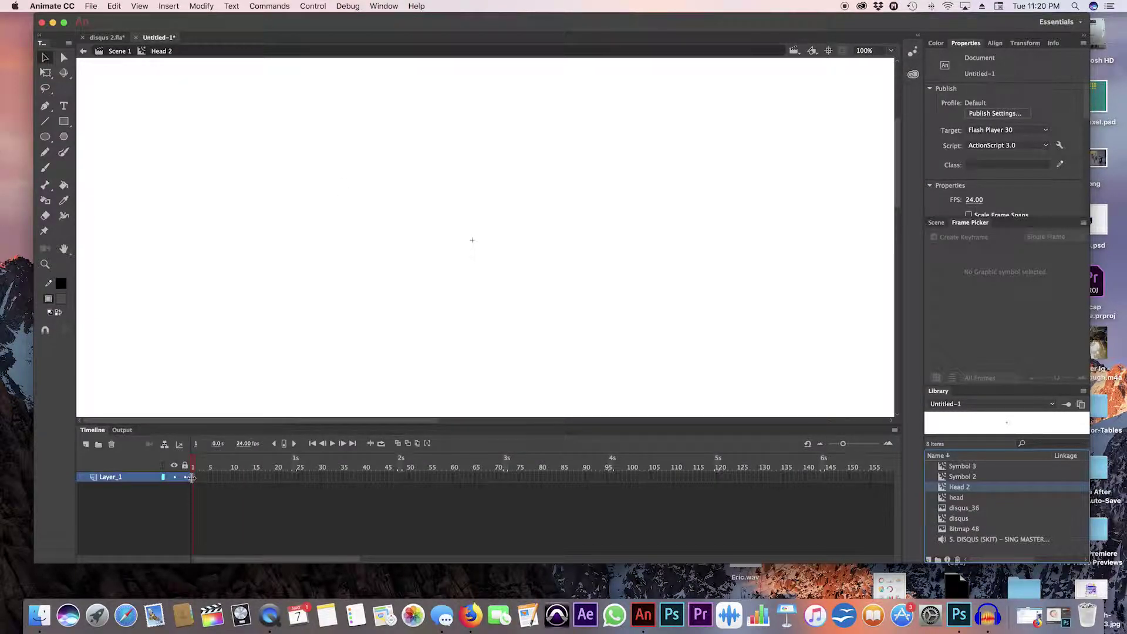
# - Move the Animate window aside and close the Finder search window to uncover Guys-Talking.gif on the desktop
pyautogui.click(192, 477)
pyautogui.moveTo(198, 28); pyautogui.dragTo(476, 276)
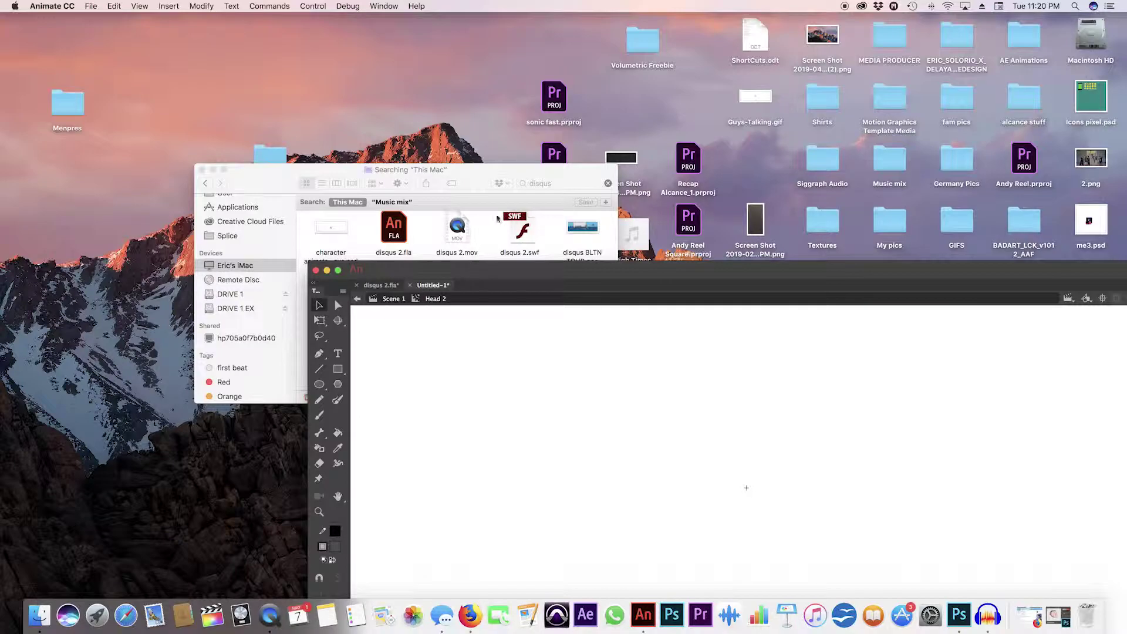
pyautogui.click(201, 170)
pyautogui.moveTo(605, 274); pyautogui.dragTo(1111, 546)
pyautogui.doubleClick(1111, 546)
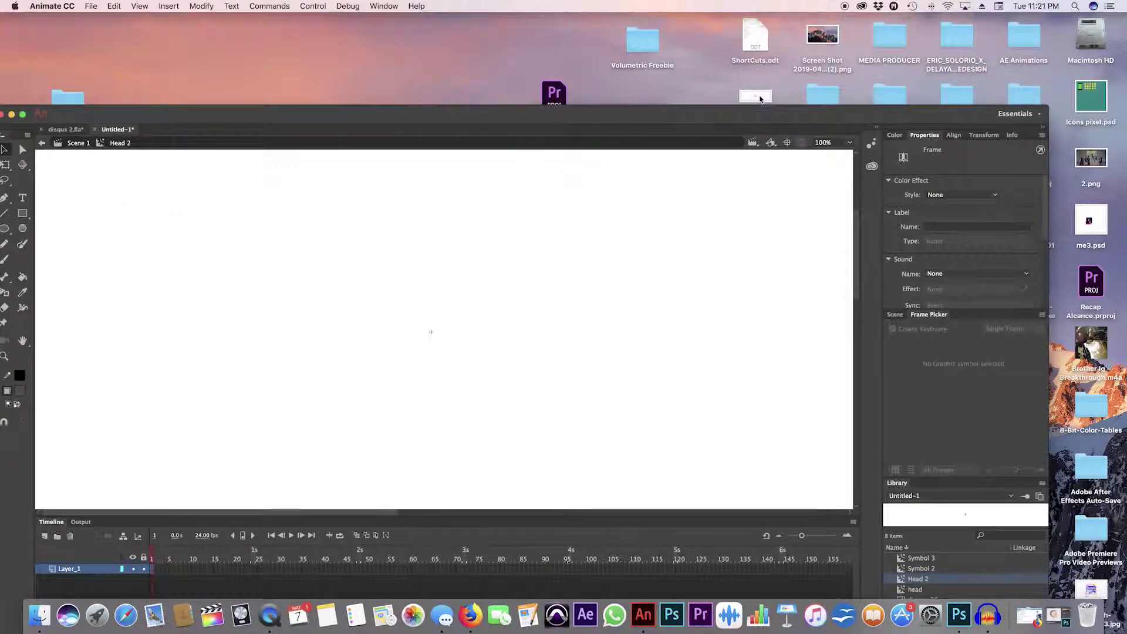
# - Move Guys-Talking.gif to a free spot on the desktop and import it into the Untitled-1 library
pyautogui.moveTo(757, 97); pyautogui.dragTo(65, 37)
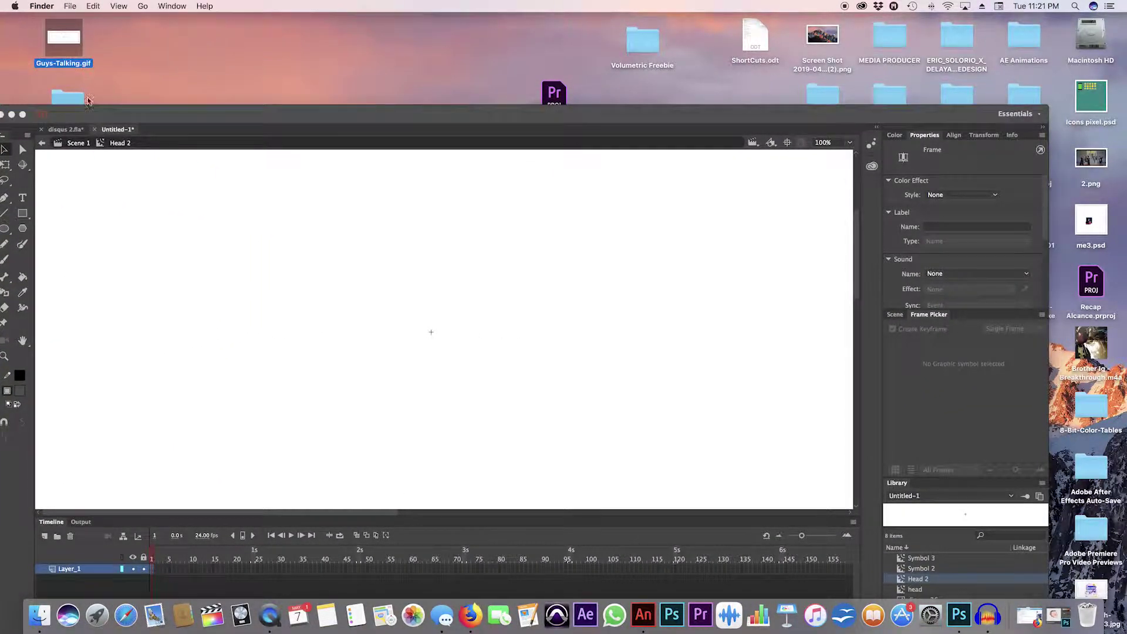
pyautogui.click(125, 114)
pyautogui.moveTo(224, 117); pyautogui.dragTo(316, 24)
pyautogui.moveTo(61, 46); pyautogui.dragTo(1001, 498)
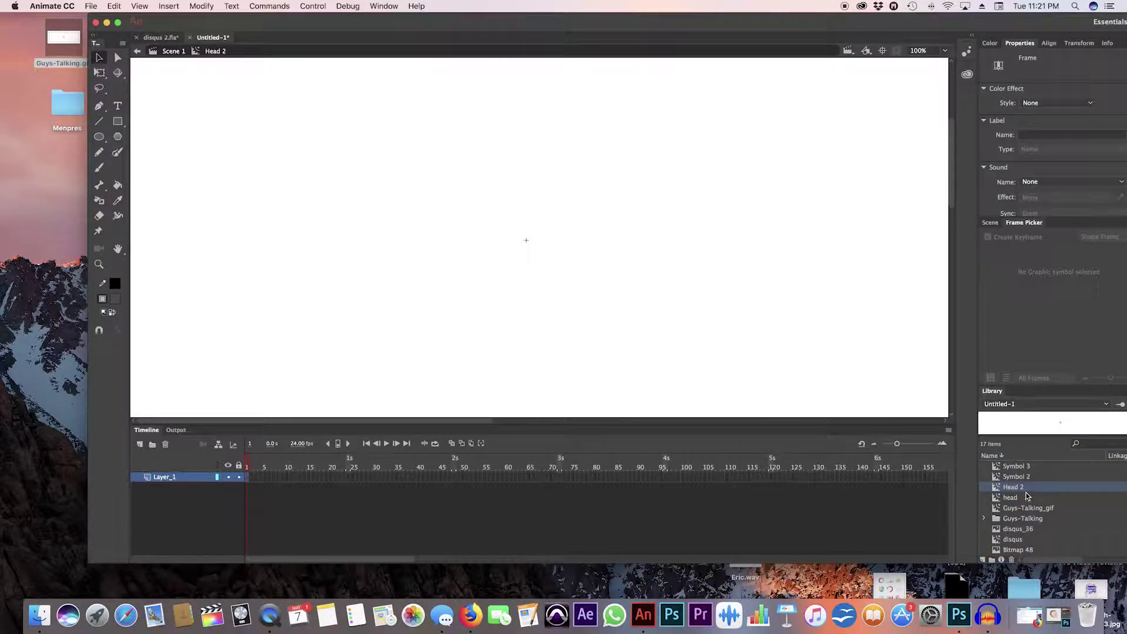
pyautogui.click(1043, 509)
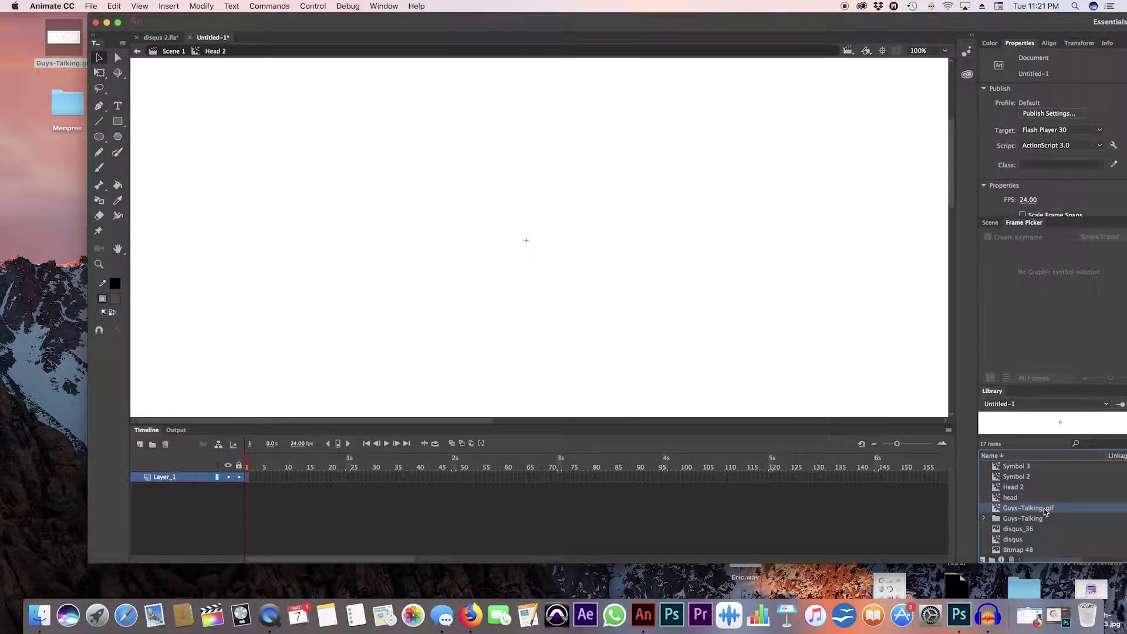
pyautogui.moveTo(1044, 512); pyautogui.dragTo(539, 295)
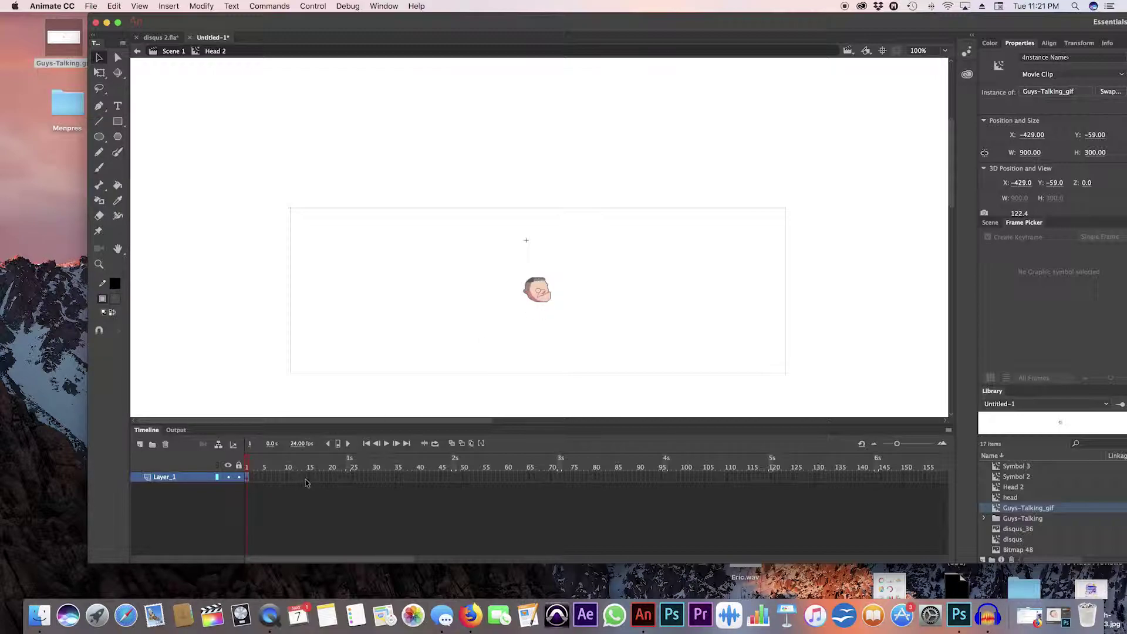
pyautogui.click(337, 479)
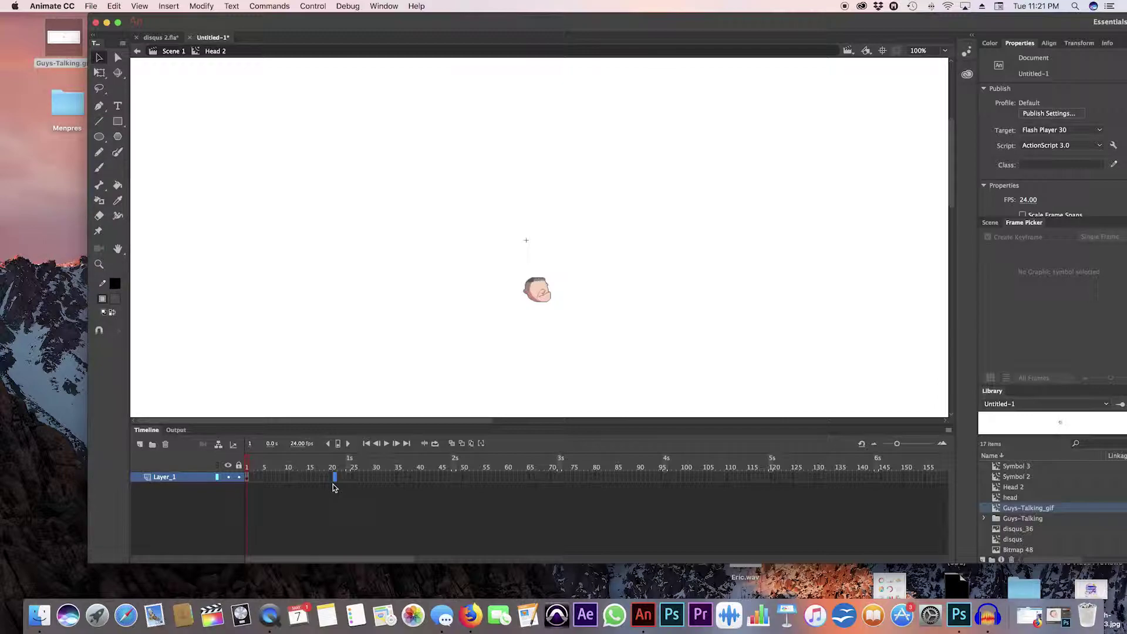
pyautogui.press('super+alt+a')
pyautogui.press('Delete')
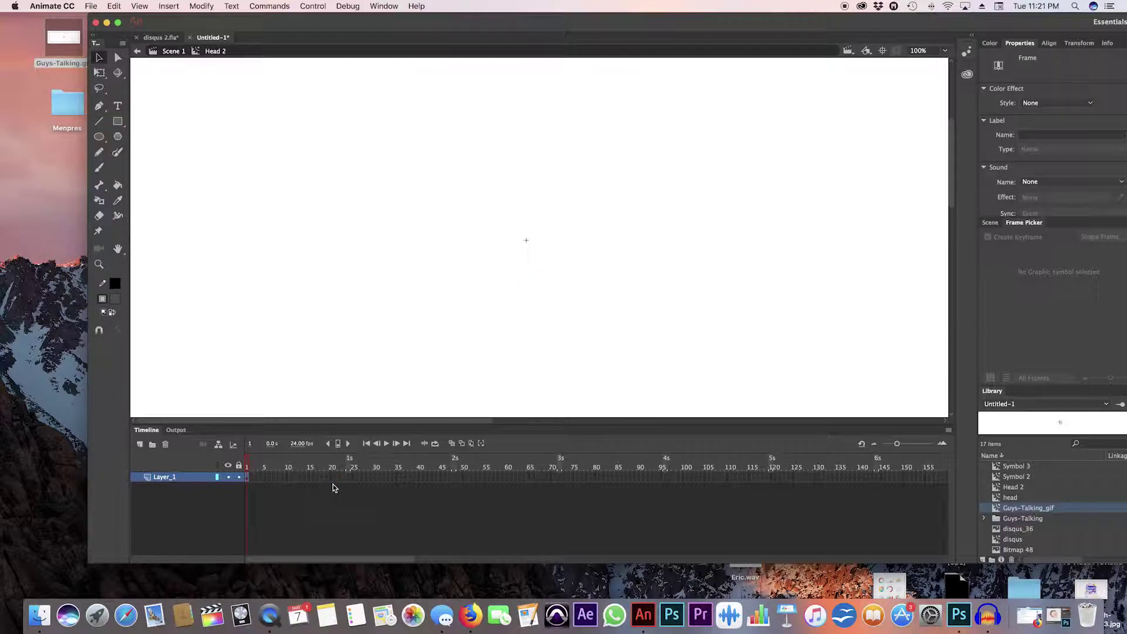
# - Return to Scene 1, add a layer above RT_HD and place Guys-Talking_gif beside the character on its frame 1
pyautogui.click(172, 52)
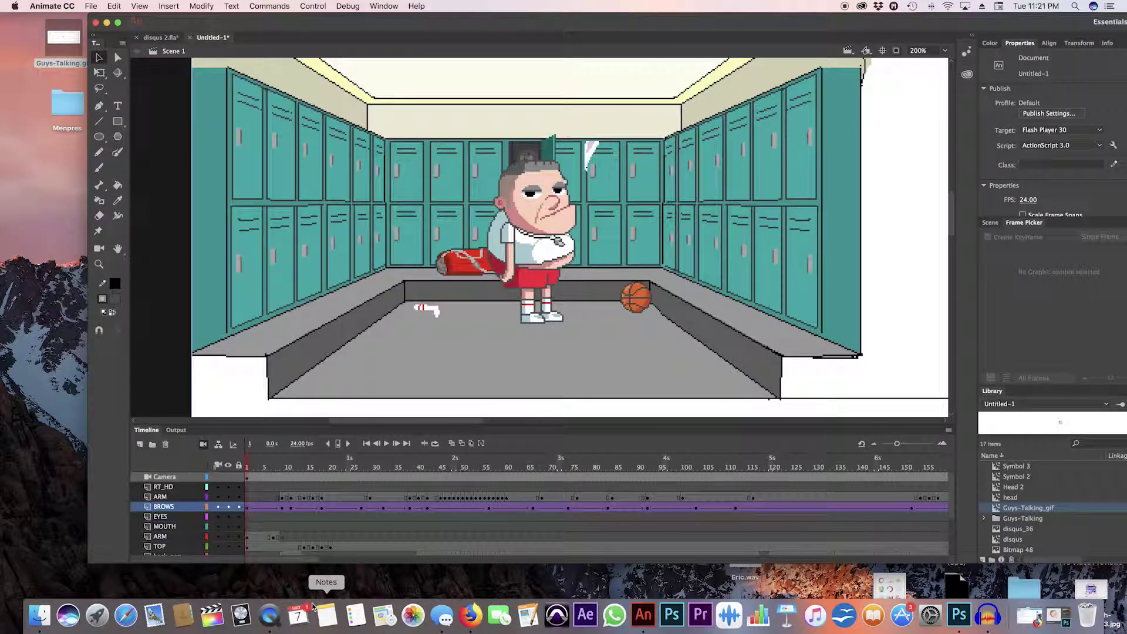
pyautogui.click(250, 490)
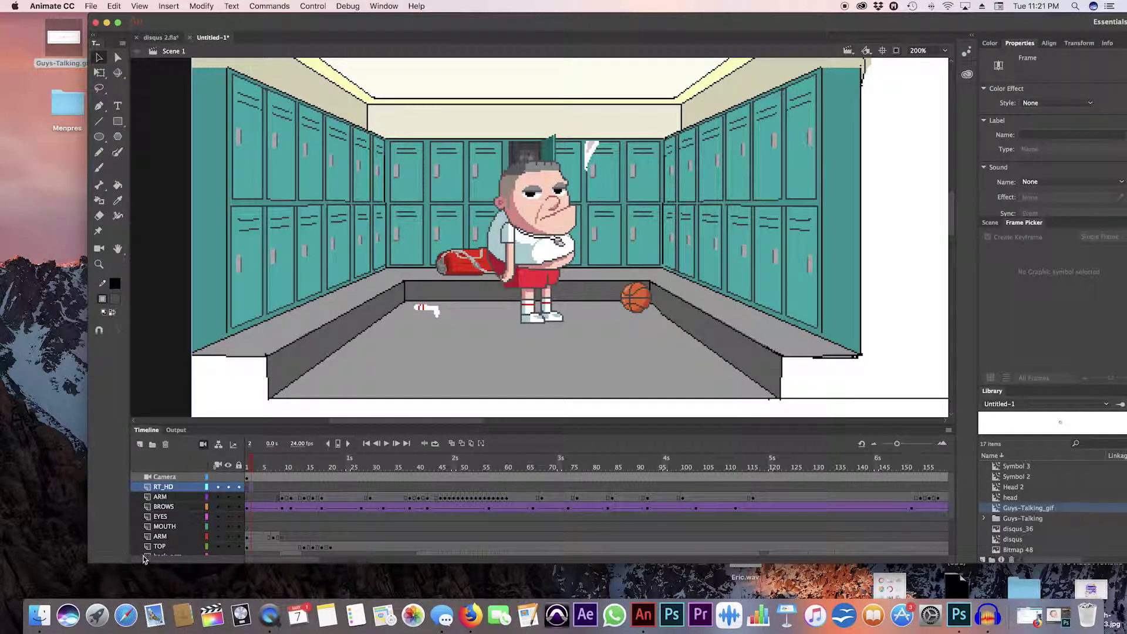
pyautogui.click(139, 444)
pyautogui.click(247, 487)
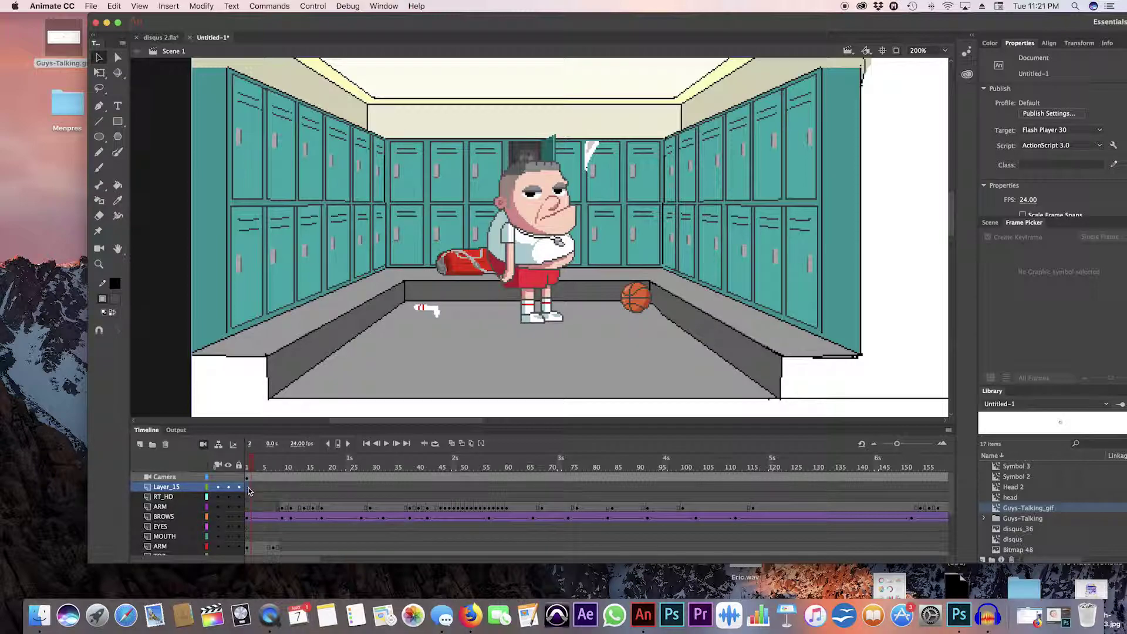
pyautogui.moveTo(1001, 510); pyautogui.dragTo(416, 222)
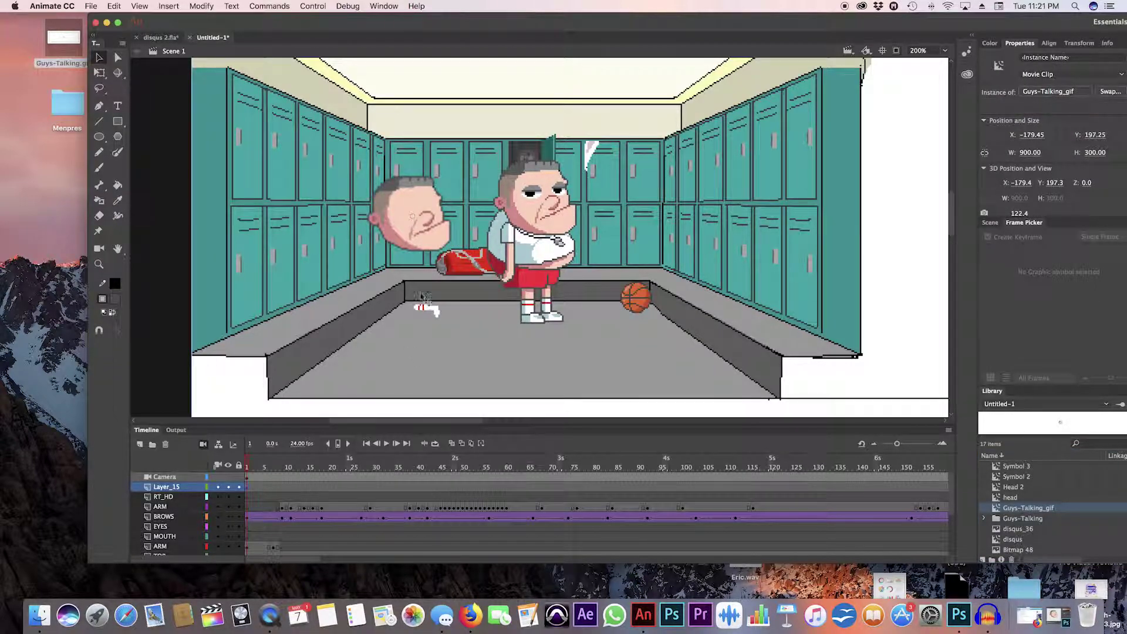
# - Reposition the Guys-Talking_gif instance over the lockers beside the character, at about X -193, Y 191
pyautogui.click(250, 488)
pyautogui.click(251, 488)
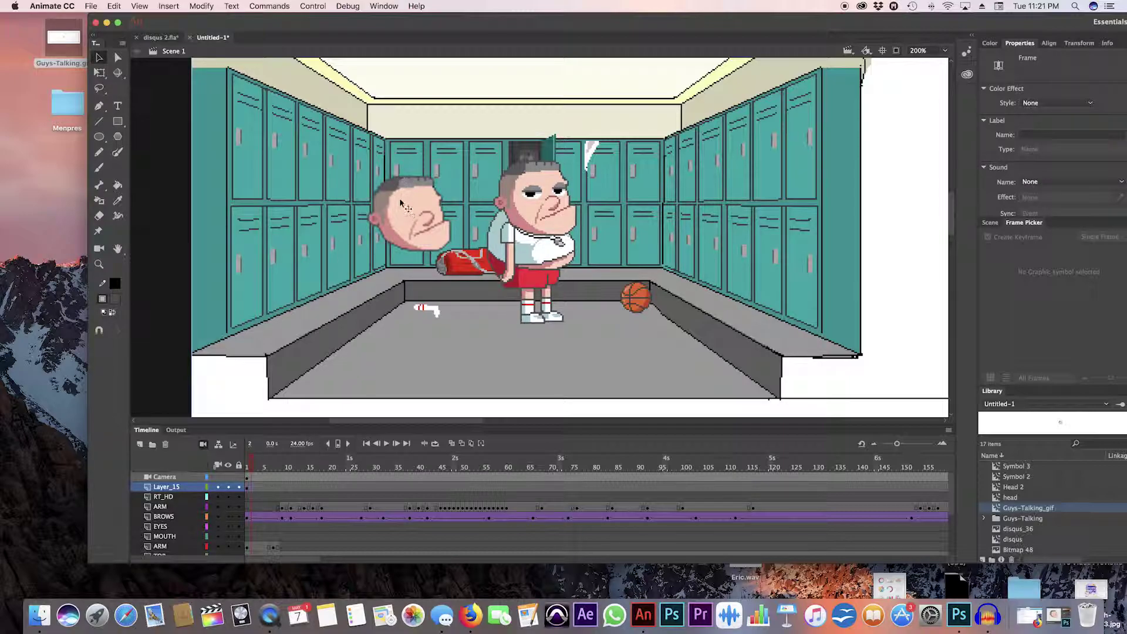
pyautogui.moveTo(388, 219); pyautogui.dragTo(317, 261)
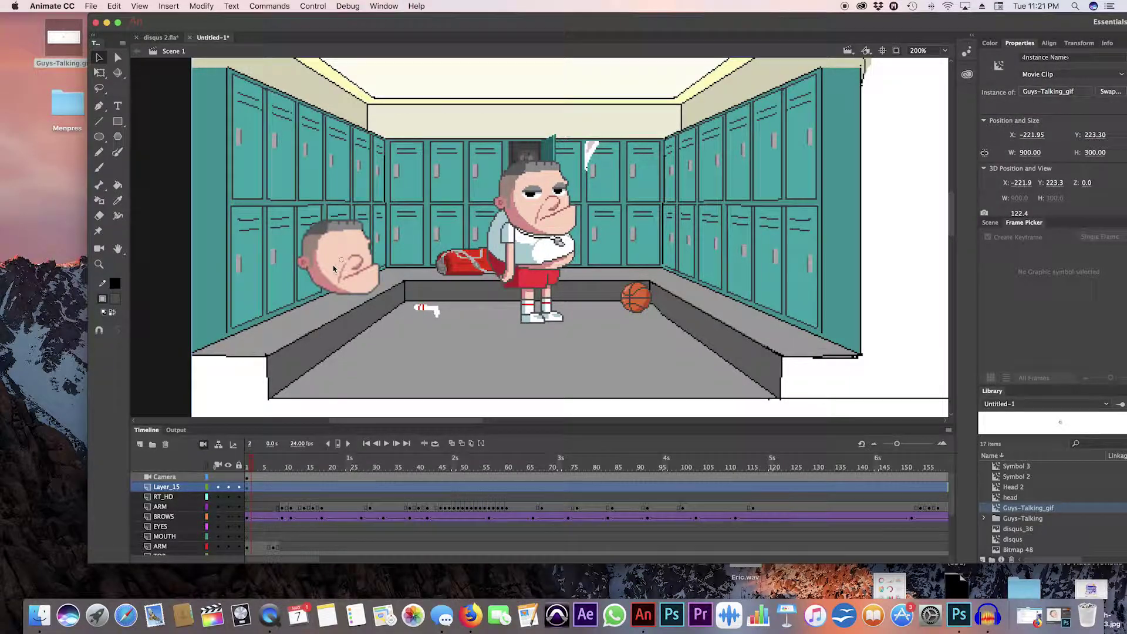
pyautogui.hscroll(8, 441, 278)
pyautogui.hscroll(-14, 441, 278)
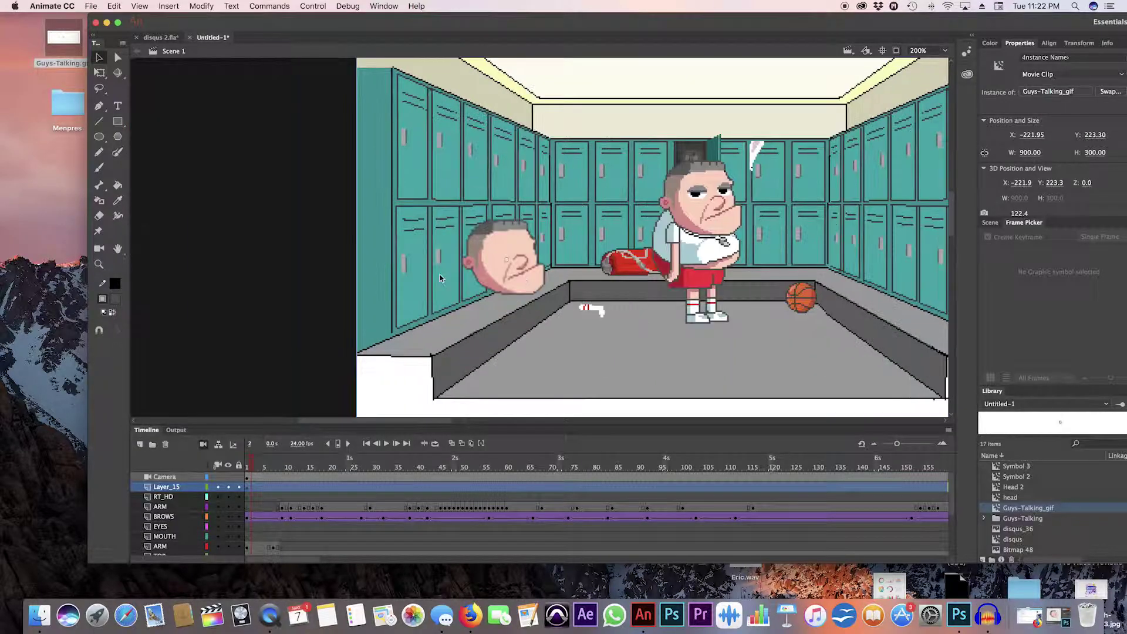
pyautogui.moveTo(541, 316); pyautogui.dragTo(577, 224)
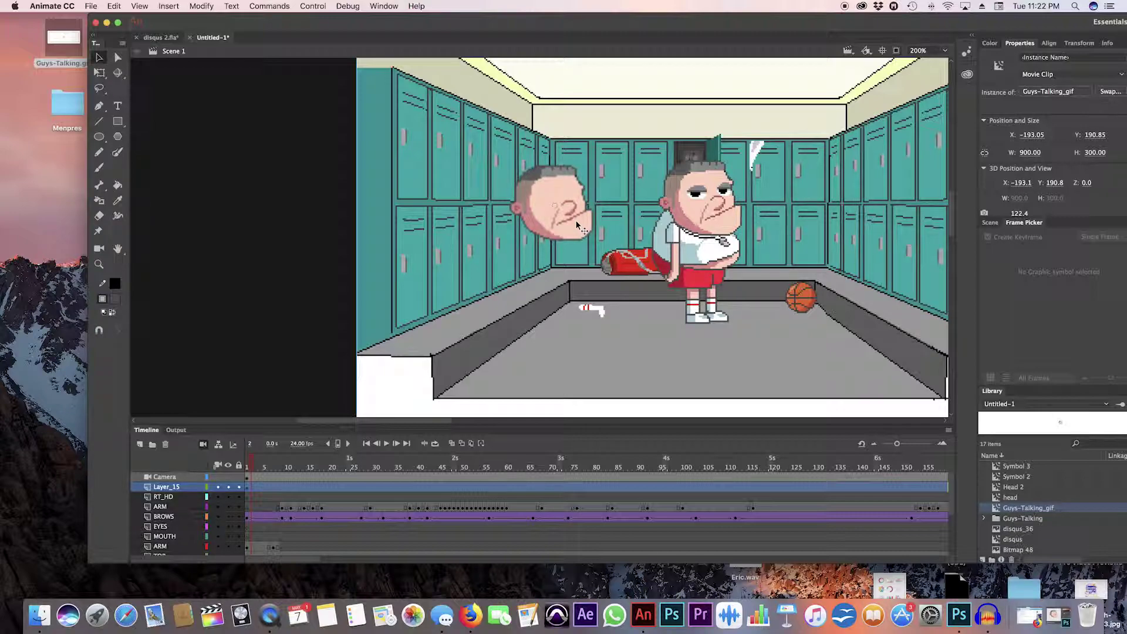
# - Open the Guys-Talking_gif symbol for in-place editing and inspect the bitmap head on frame 1 up close
pyautogui.doubleClick(577, 224)
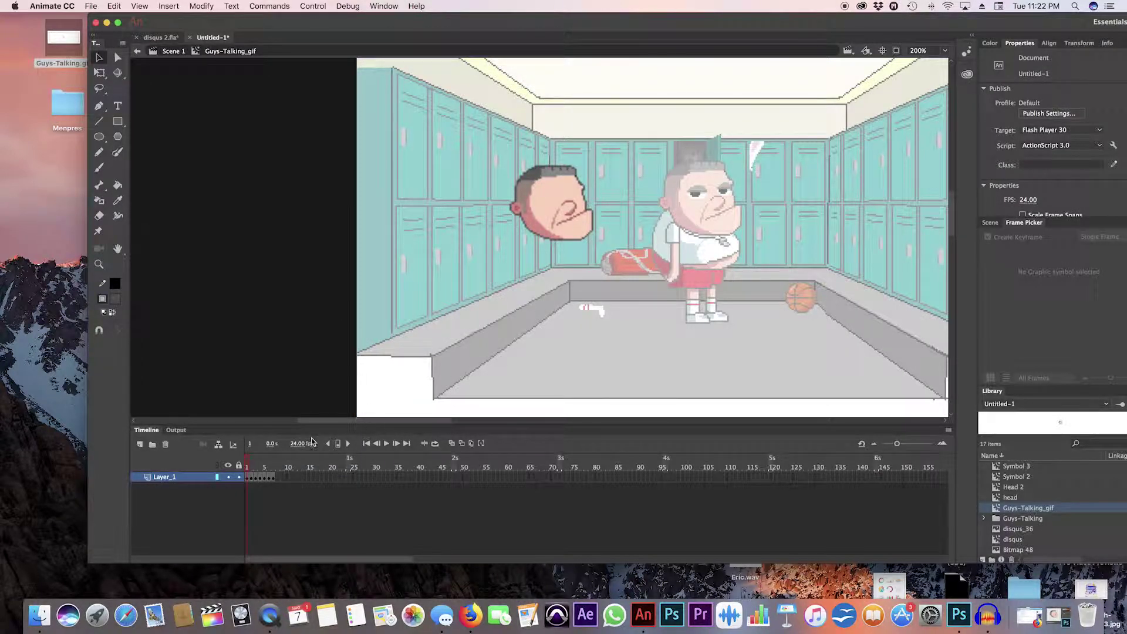
pyautogui.moveTo(253, 465); pyautogui.dragTo(231, 480)
pyautogui.click(249, 481)
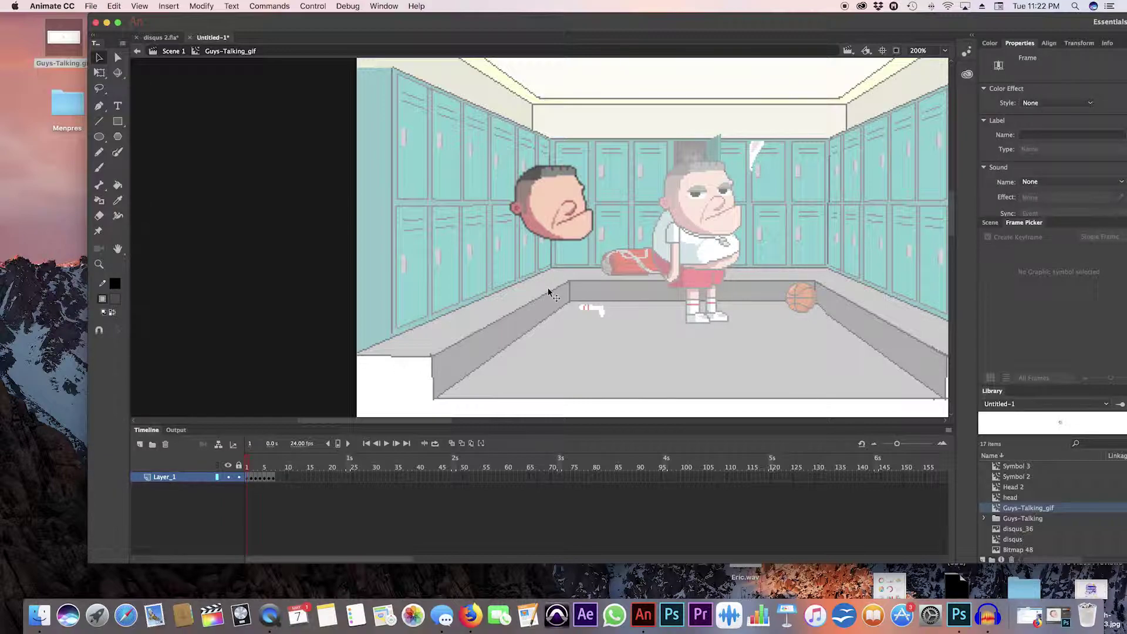
pyautogui.press('super+equal')
pyautogui.press('super+equal')
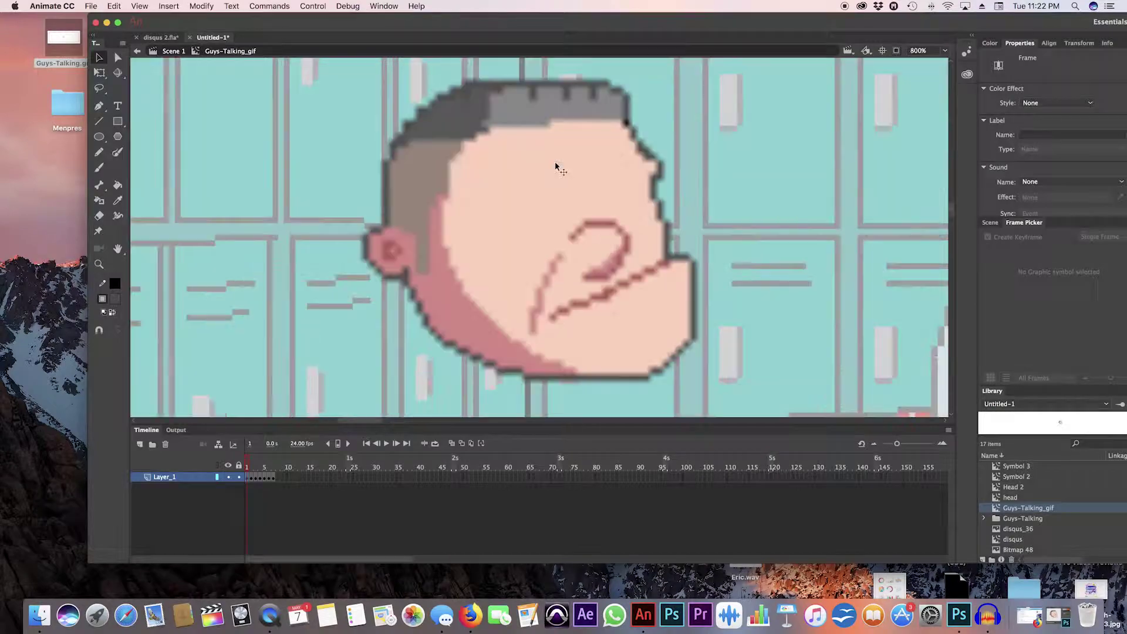
pyautogui.press('super+minus')
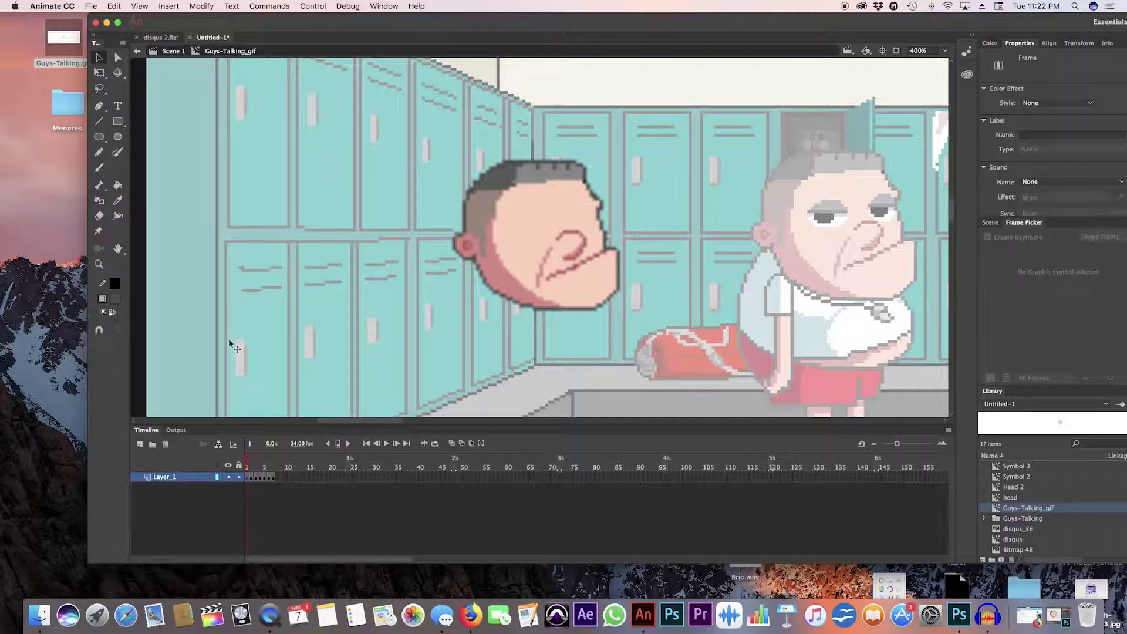
pyautogui.hscroll(3, 264, 334)
pyautogui.scroll(2, 293, 235)
# - Trace the frame 1 bitmap with color threshold 1, minimum area 1 pixel, Normal corner threshold and Pixels curve fit
pyautogui.click(231, 5)
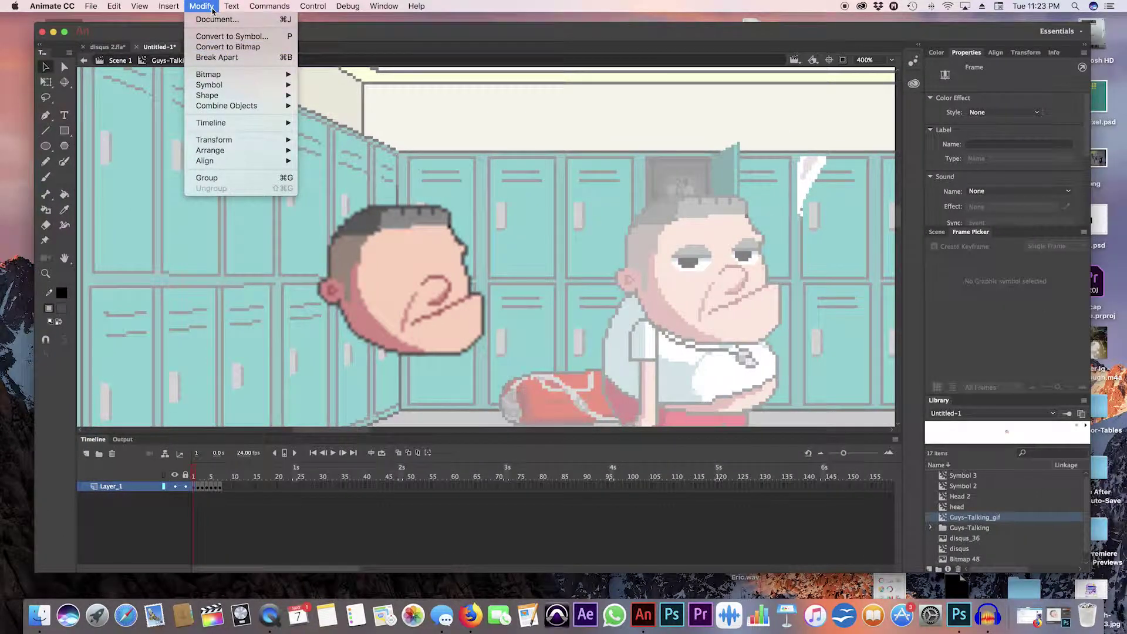
pyautogui.moveTo(267, 74)
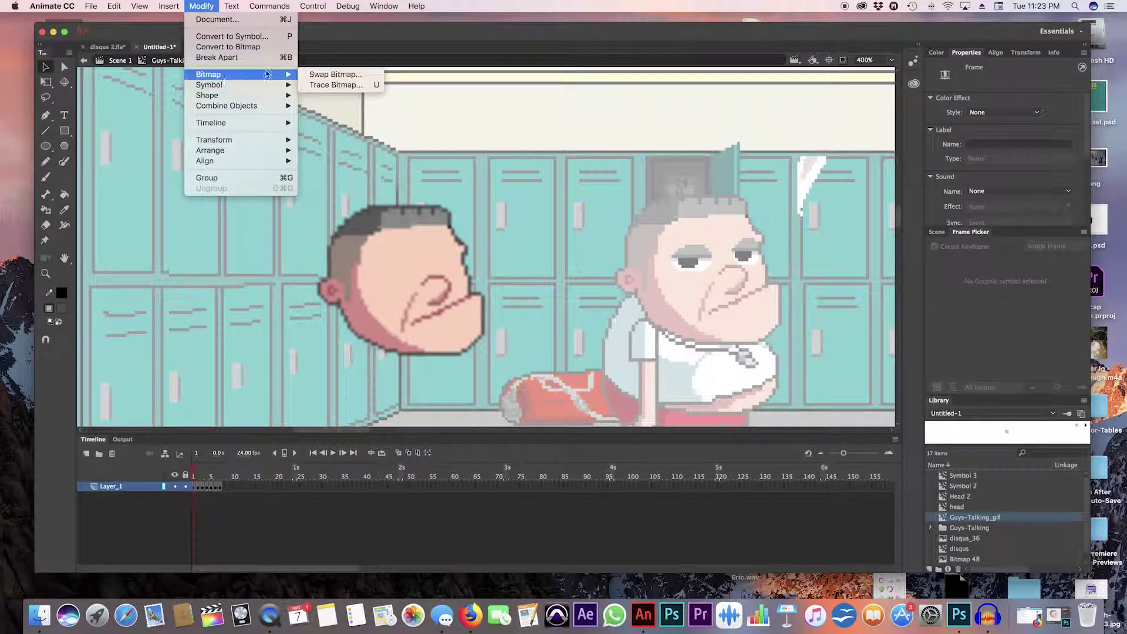
pyautogui.click(355, 85)
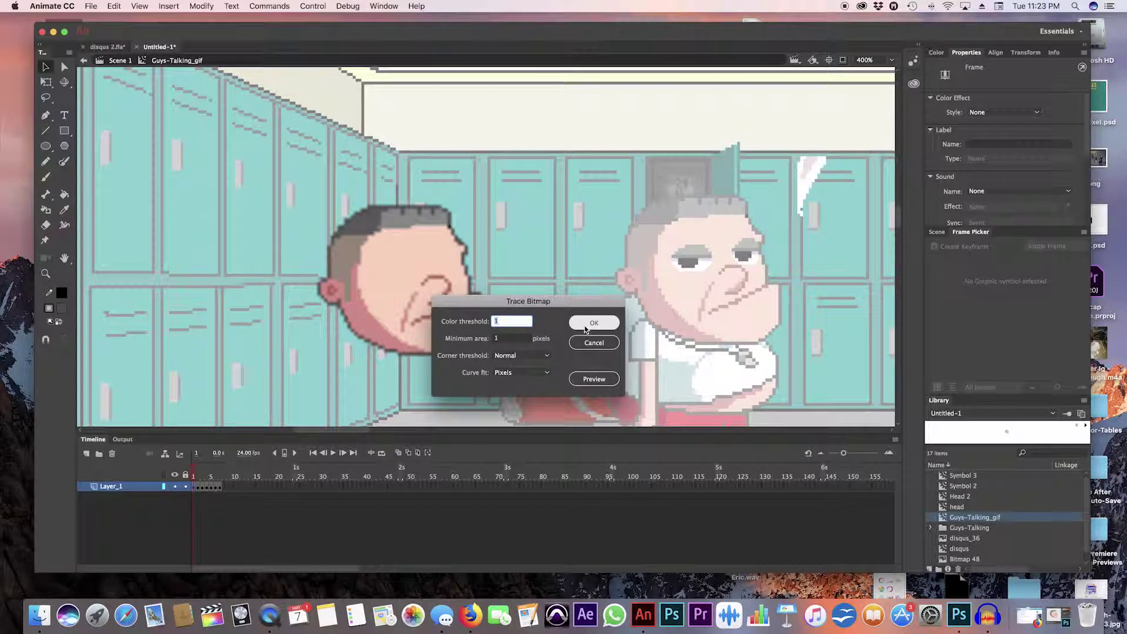
pyautogui.click(594, 379)
pyautogui.moveTo(555, 308); pyautogui.dragTo(688, 298)
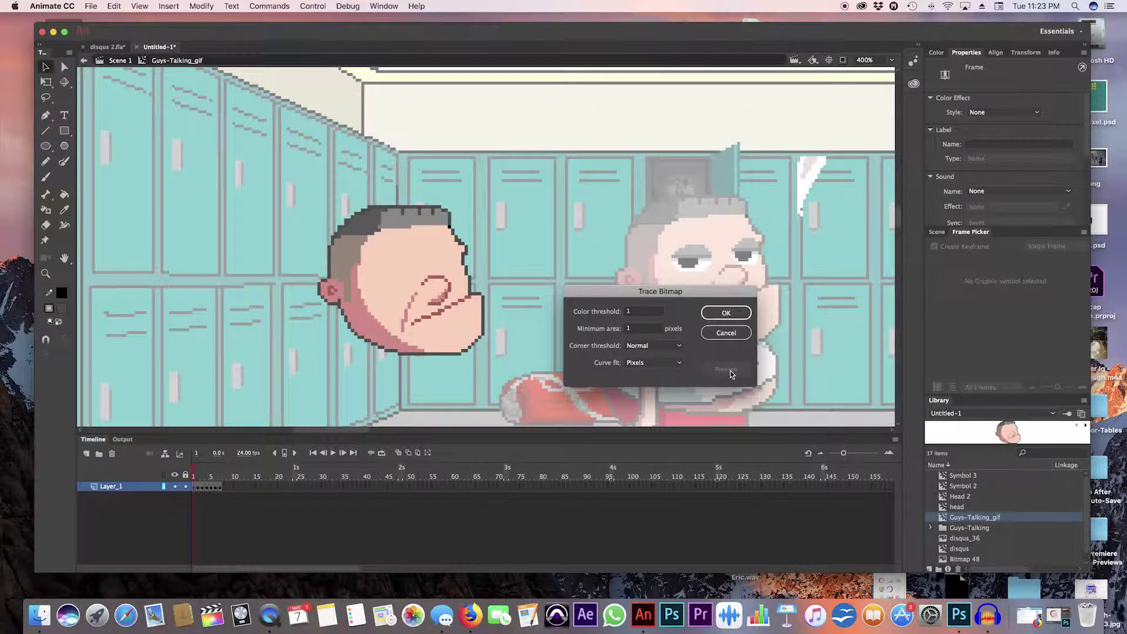
pyautogui.click(725, 314)
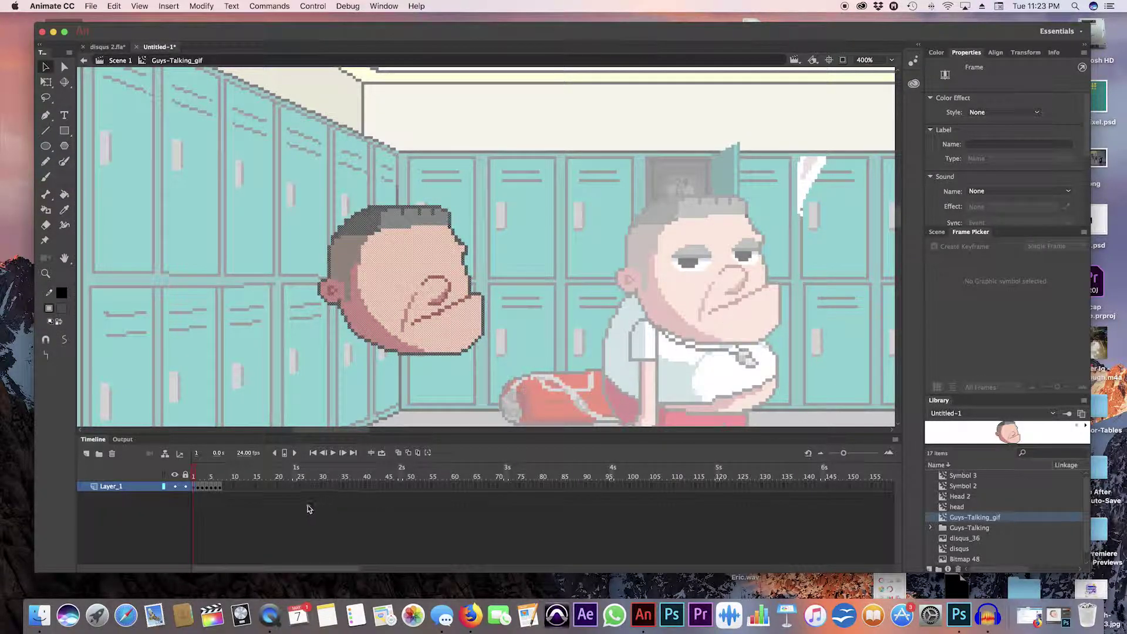
# - Trace the bitmap head on frame 2, keeping color threshold 1, minimum area 1 and Pixels curve fit
pyautogui.click(197, 486)
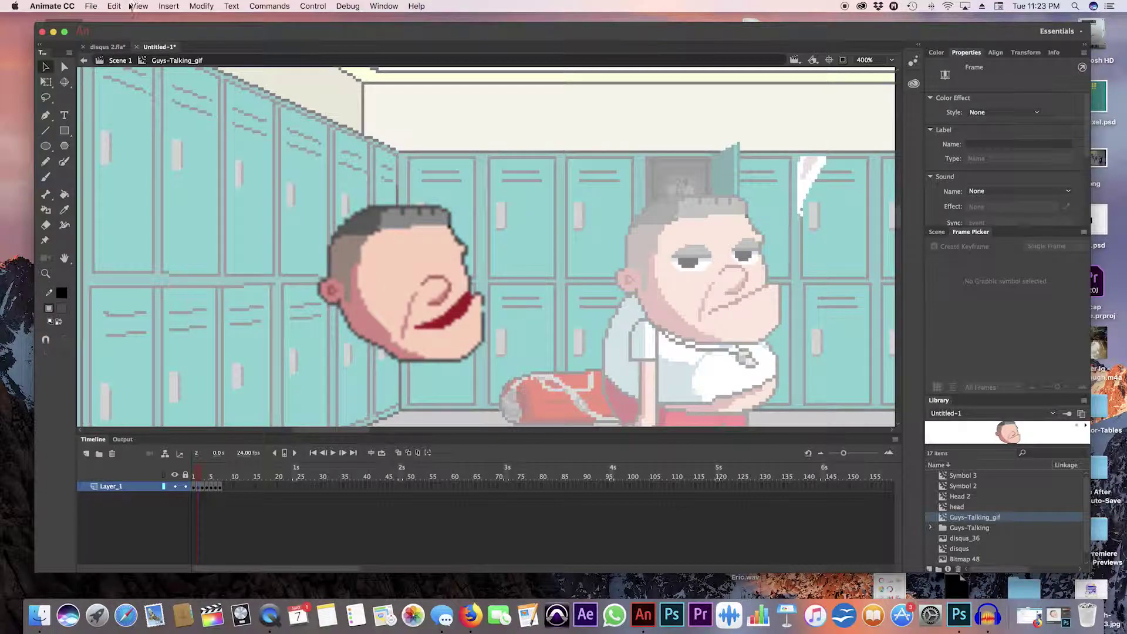
pyautogui.click(205, 6)
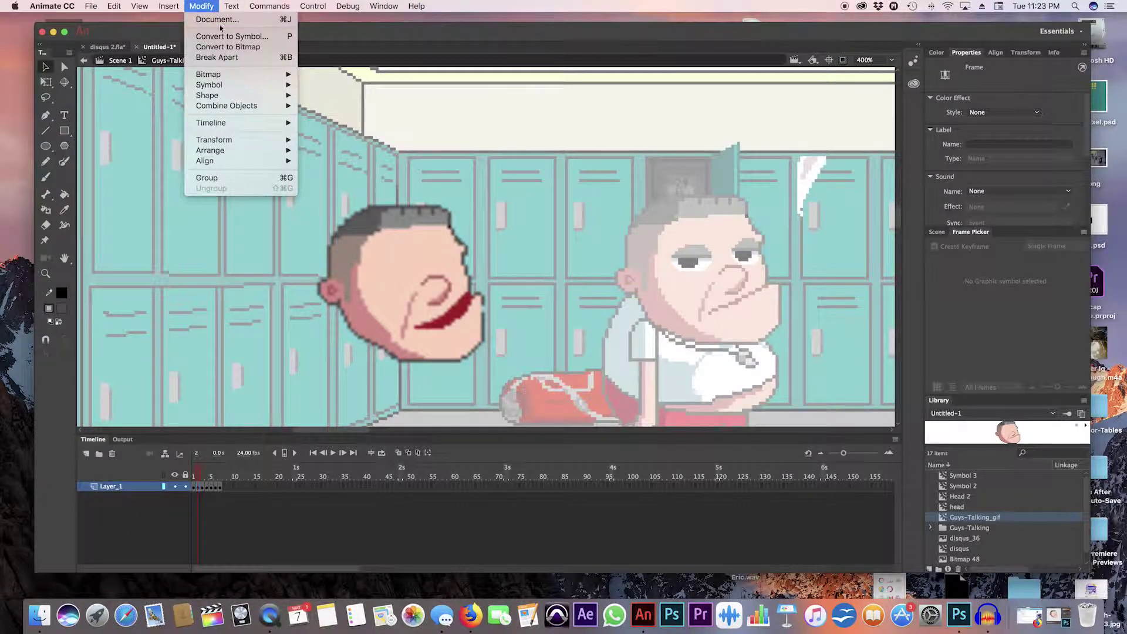
pyautogui.click(197, 487)
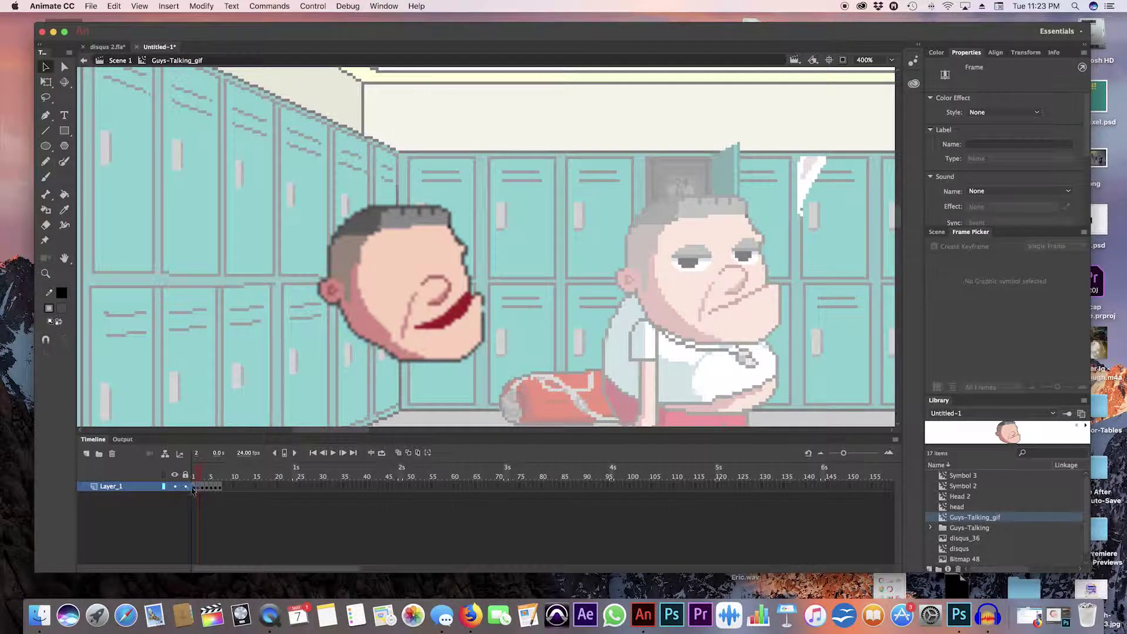
pyautogui.click(197, 487)
pyautogui.click(198, 488)
pyautogui.press('super+shift+b')
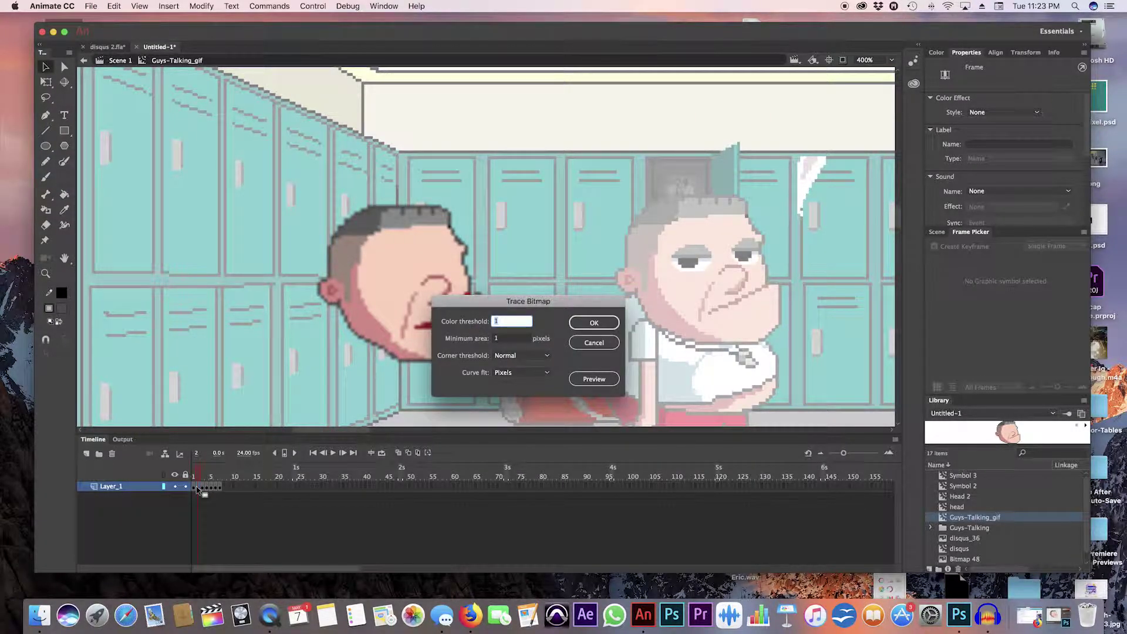
pyautogui.press('Return')
# - Trace the bitmap heads on the remaining keyframes, from frame 3 through frame 7, with the same trace settings
pyautogui.click(202, 488)
pyautogui.press('super+shift+b')
pyautogui.press('Return')
pyautogui.click(213, 488)
pyautogui.press('super+shift+b')
pyautogui.press('Return')
pyautogui.click(215, 488)
pyautogui.press('super+shift+b')
pyautogui.press('Return')
pyautogui.click(218, 488)
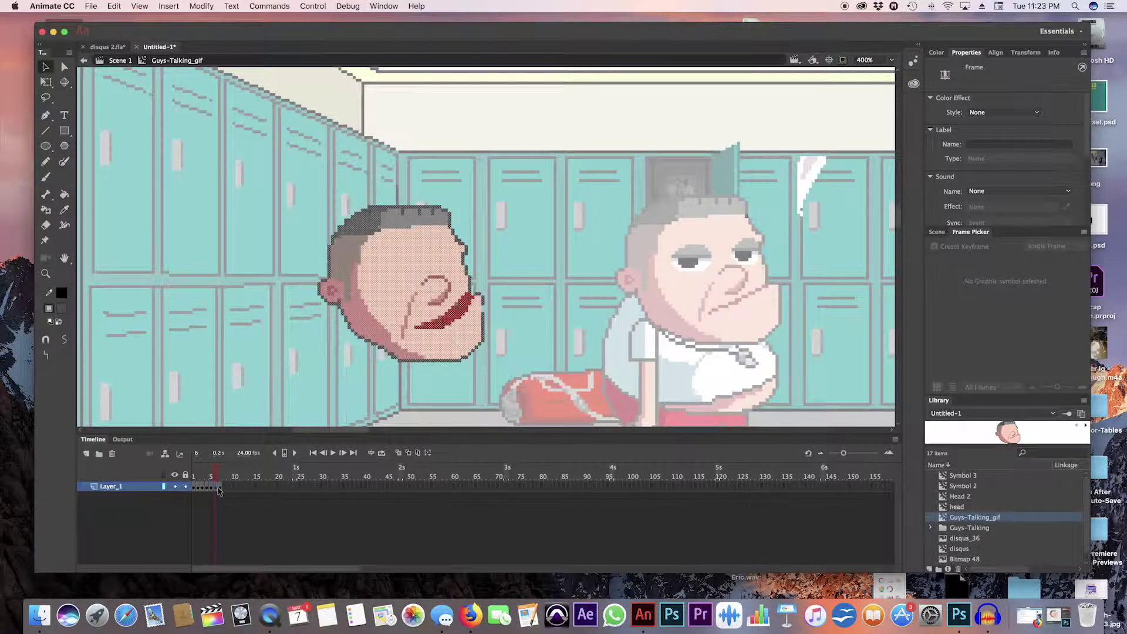
pyautogui.click(220, 487)
# - Find the Keyboard Shortcuts settings through a help search for "short" and look up the command "trace"
pyautogui.click(71, 6)
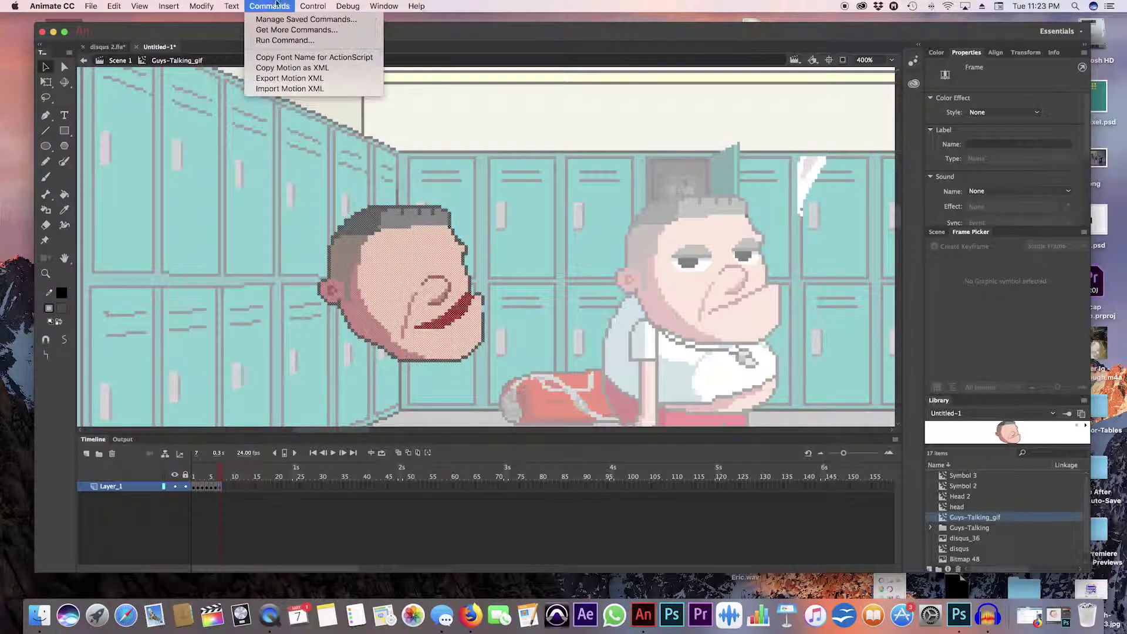
pyautogui.moveTo(51, 6)
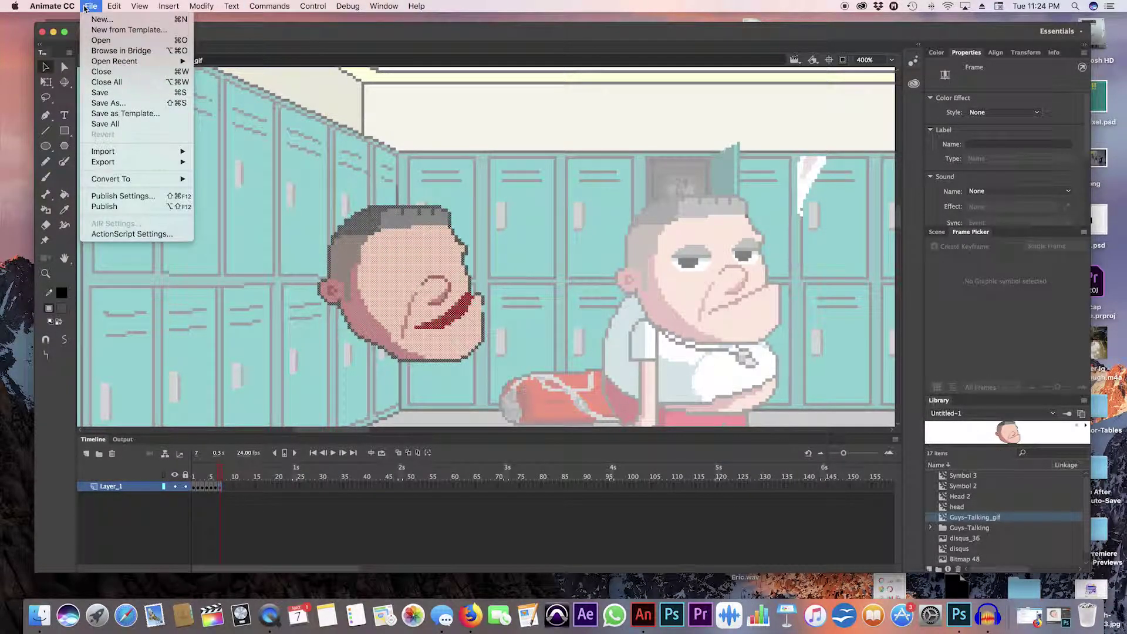
pyautogui.moveTo(427, 7)
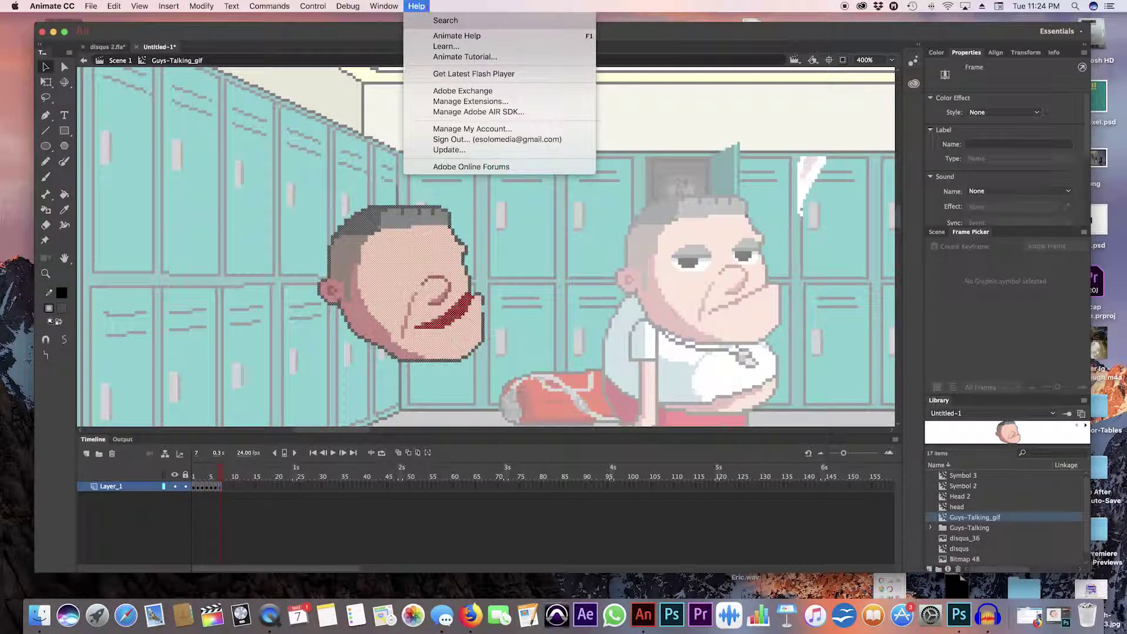
pyautogui.write('short')
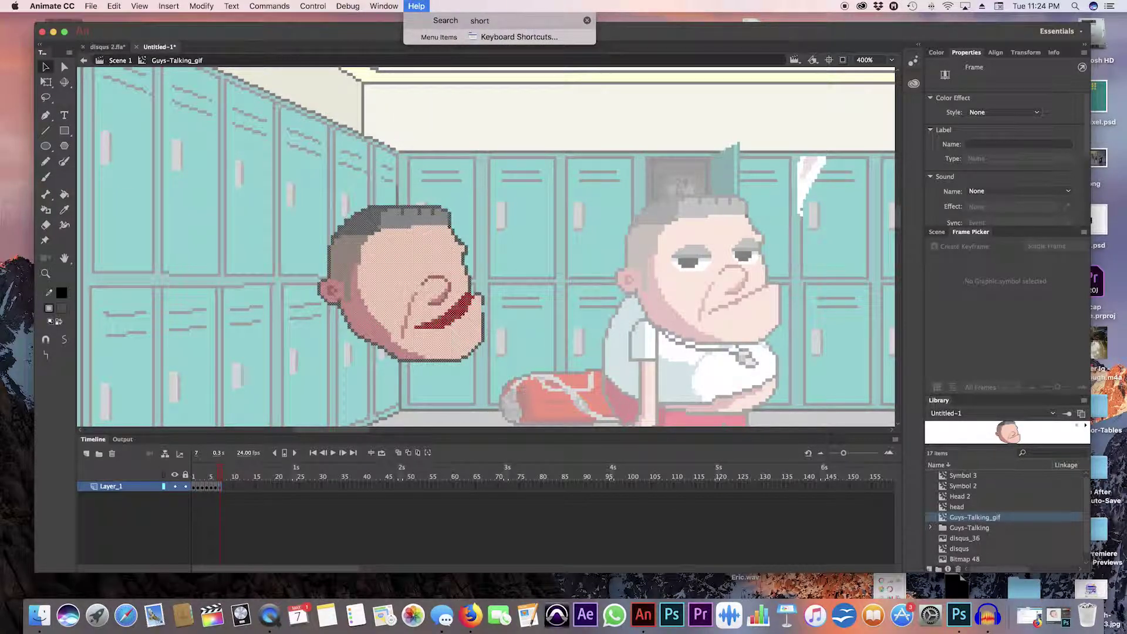
pyautogui.click(502, 37)
pyautogui.click(295, 182)
pyautogui.write('trace')
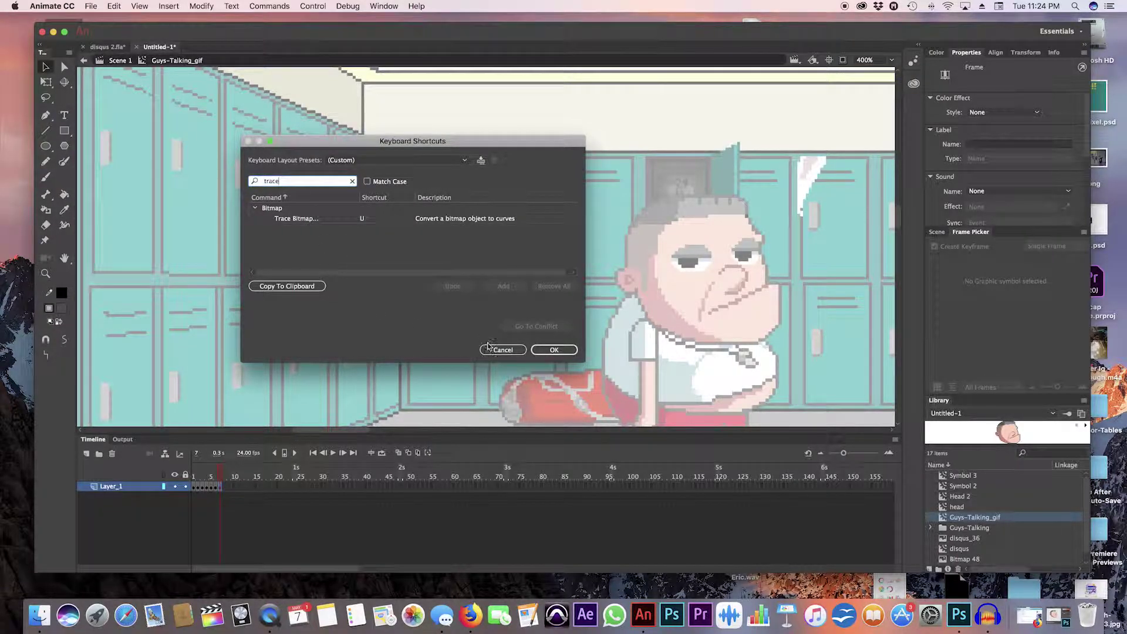
# - Dismiss the shortcut settings without changes and scrub back through the traced head frames
pyautogui.click(496, 350)
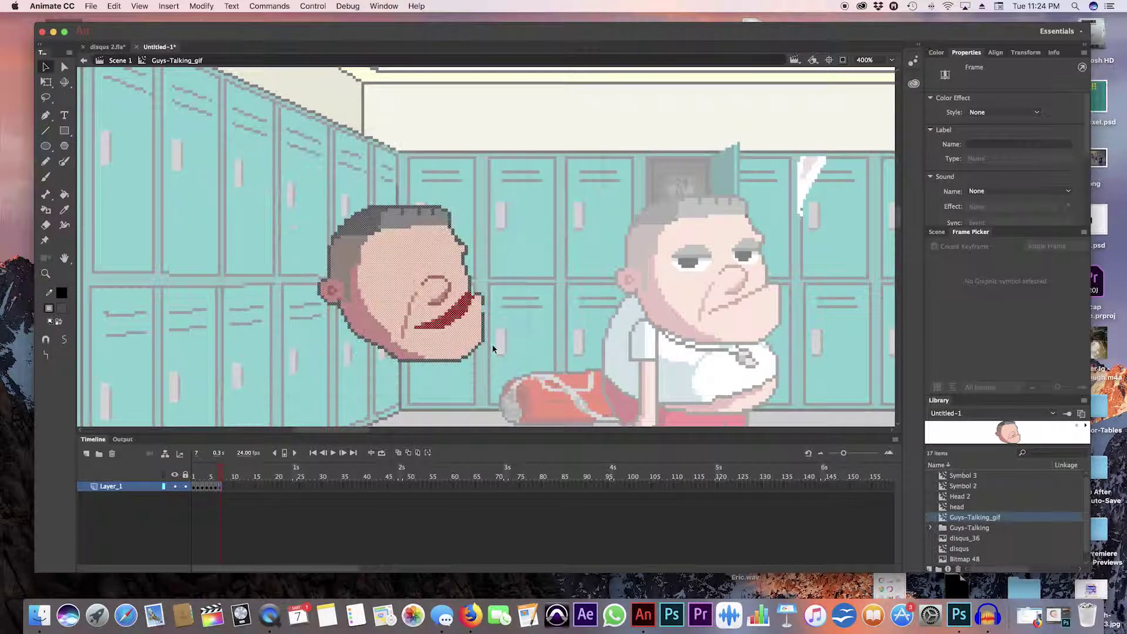
pyautogui.moveTo(226, 477); pyautogui.dragTo(203, 478)
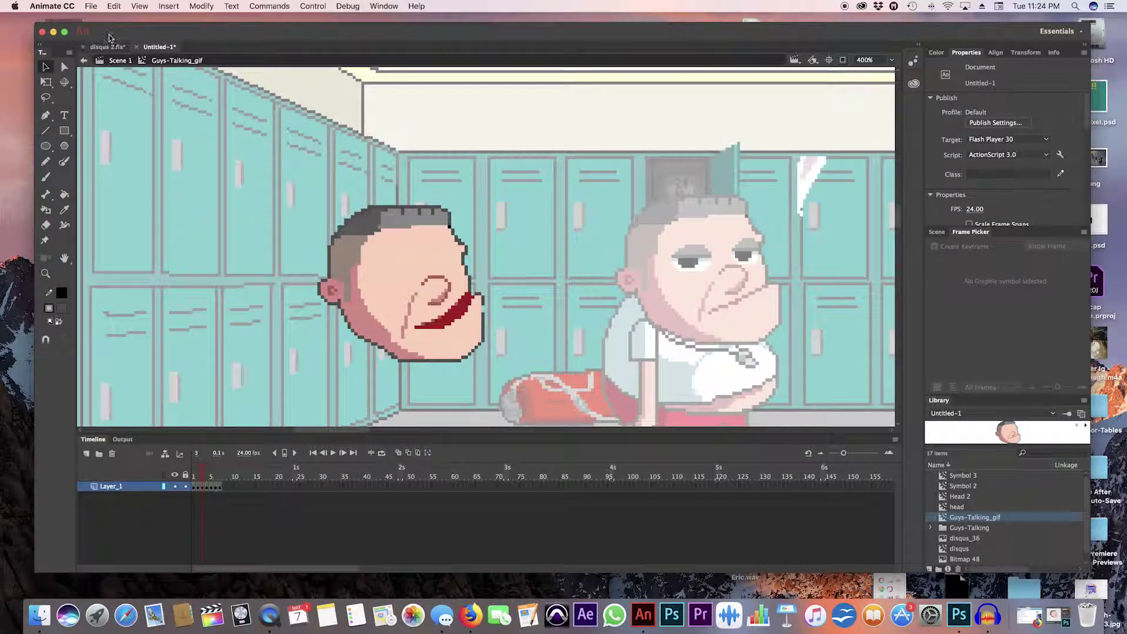
# - Return to Scene 1 and delete the Guys-Talking_gif head instance in front of the lockers
pyautogui.click(122, 61)
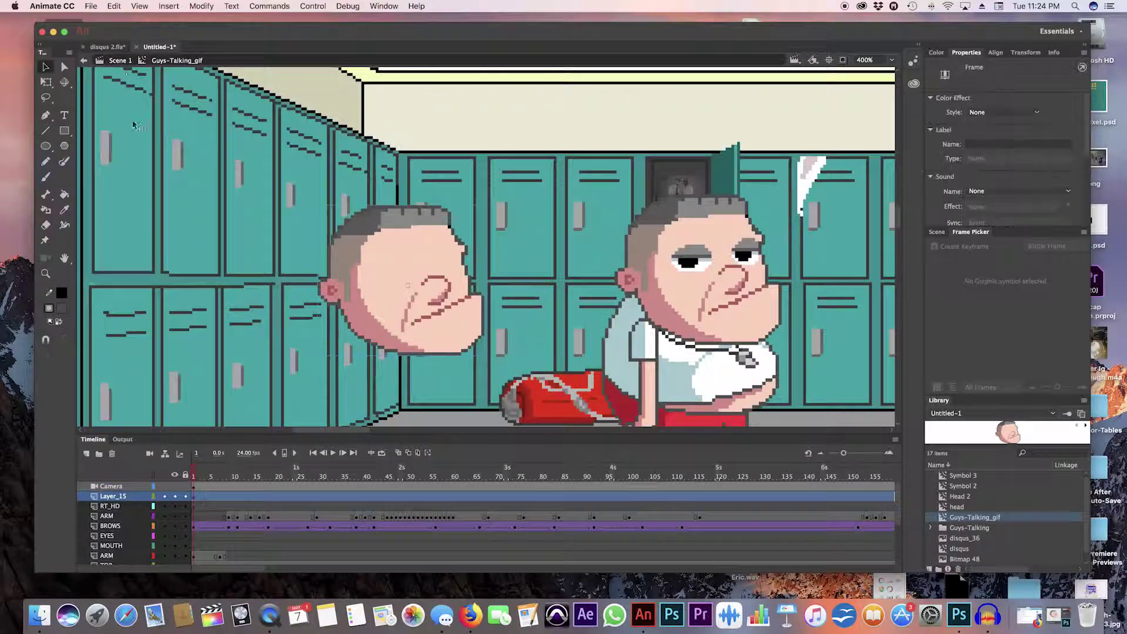
pyautogui.moveTo(377, 330); pyautogui.dragTo(363, 306)
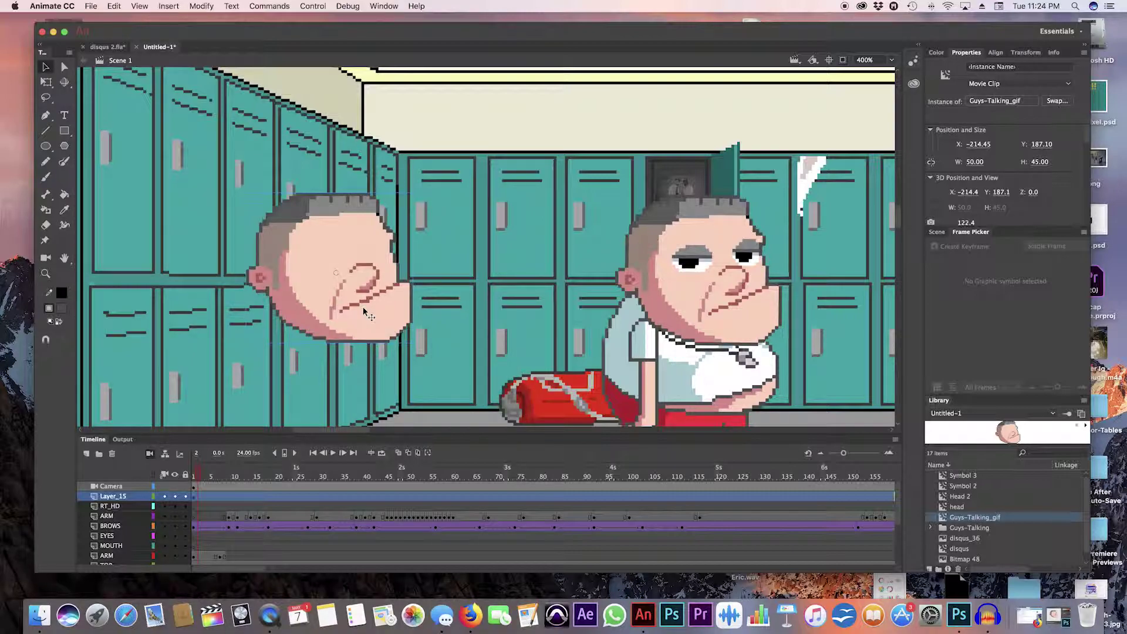
pyautogui.moveTo(363, 306)
pyautogui.mouseDown()
pyautogui.moveTo(461, 307)
pyautogui.moveTo(379, 318)
pyautogui.mouseUp()
pyautogui.press('Delete')
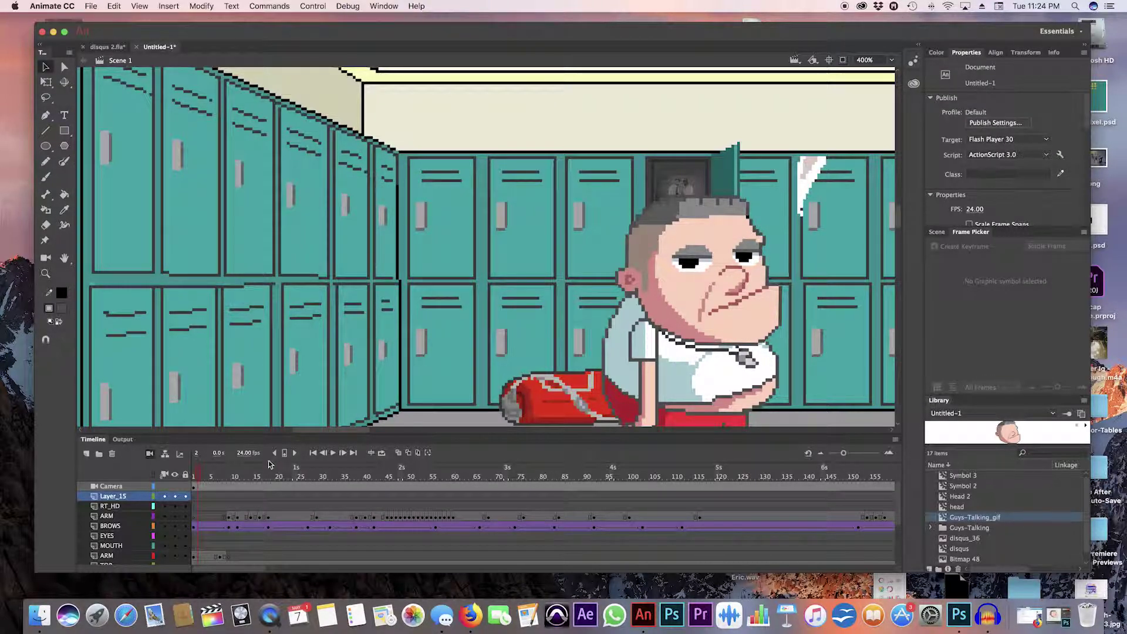
# - Examine the ARM and back_arm layers of the main timeline around frame 10 and return to frame 1
pyautogui.click(197, 526)
pyautogui.click(233, 517)
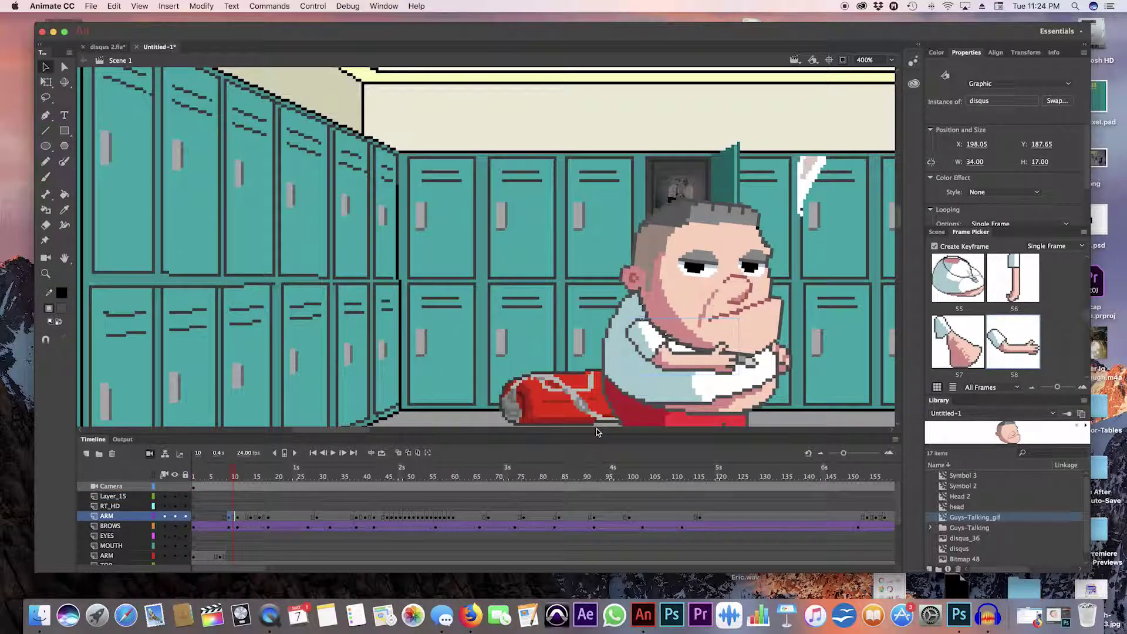
pyautogui.hscroll(3, 628, 433)
pyautogui.scroll(-3, 179, 533)
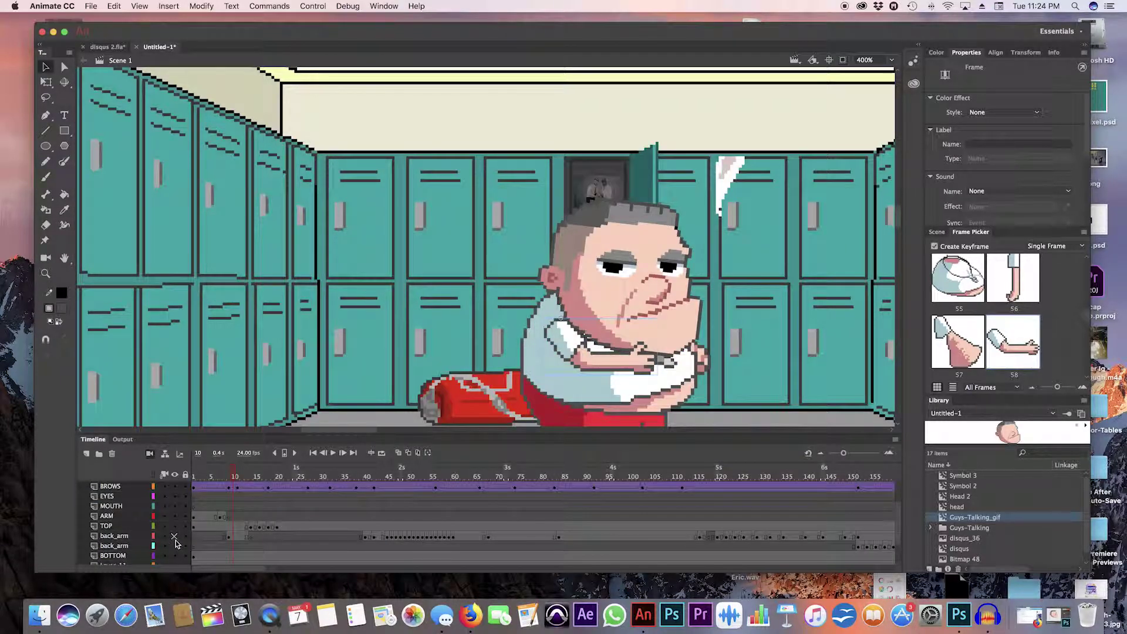
pyautogui.scroll(3, 176, 541)
pyautogui.click(174, 528)
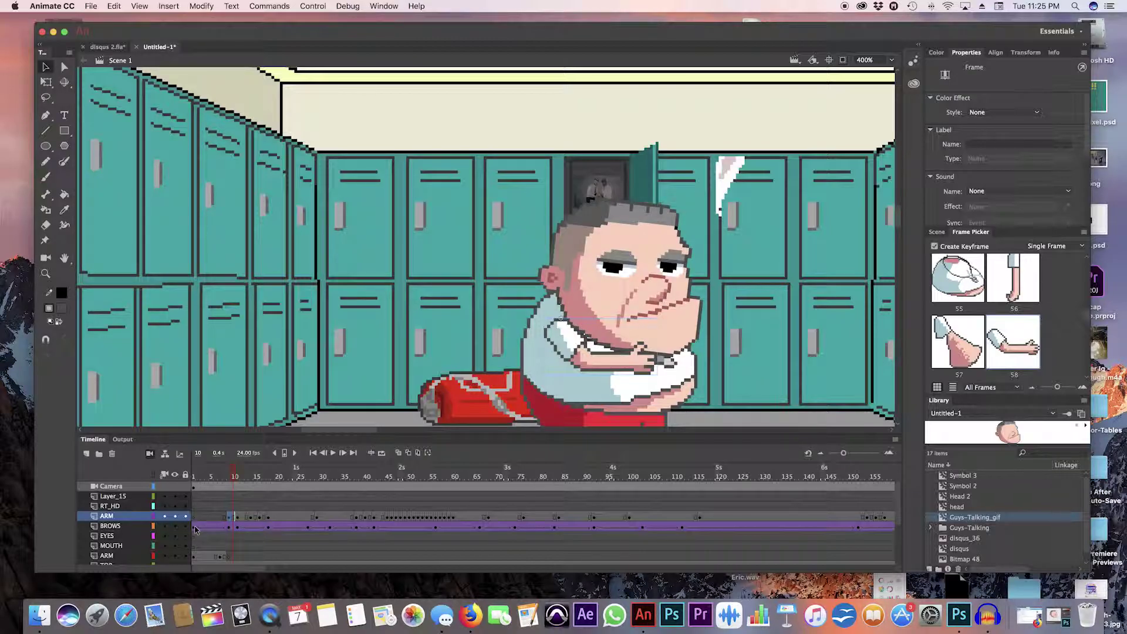
pyautogui.click(194, 527)
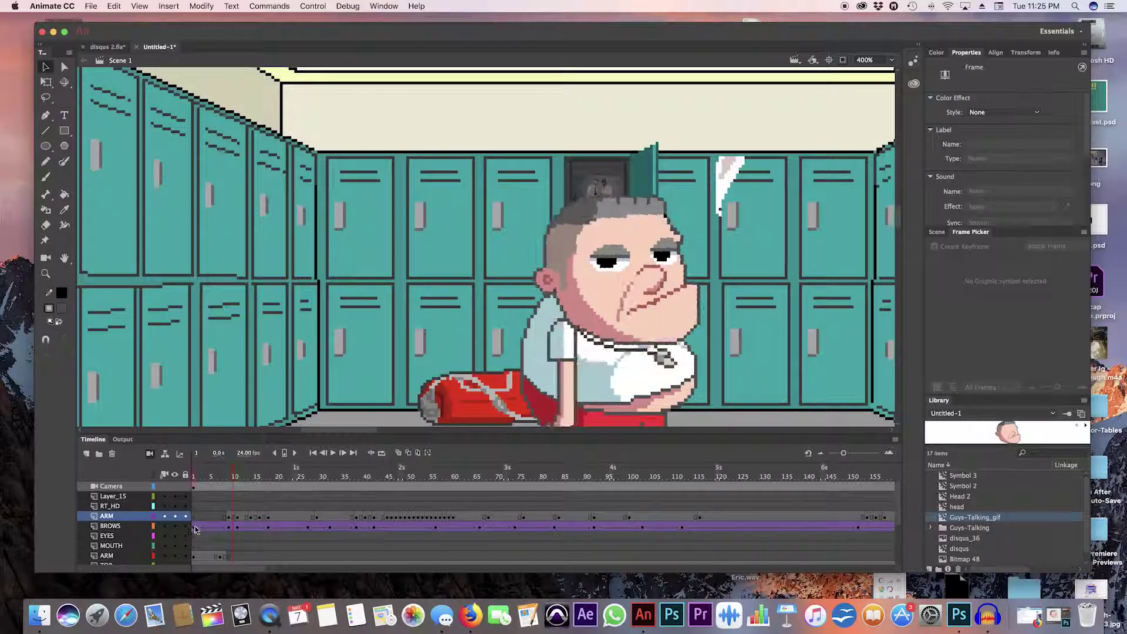
# - Open the character's head symbol for editing and play back its mouth animation
pyautogui.doubleClick(606, 274)
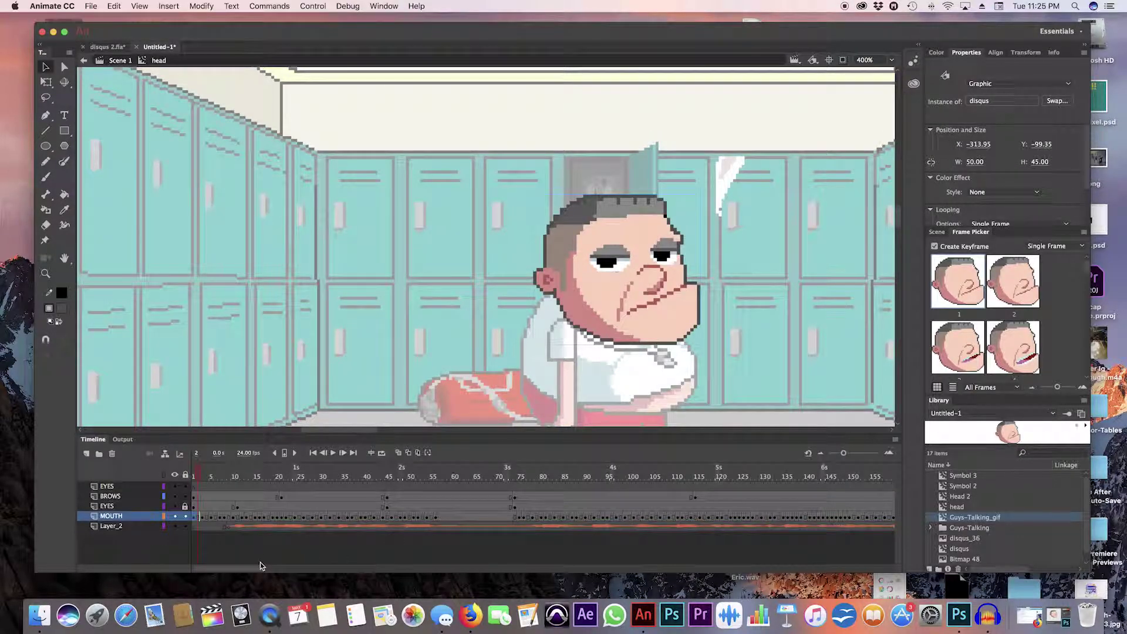
pyautogui.moveTo(212, 473)
pyautogui.mouseDown()
pyautogui.moveTo(275, 475)
pyautogui.moveTo(215, 479)
pyautogui.mouseUp()
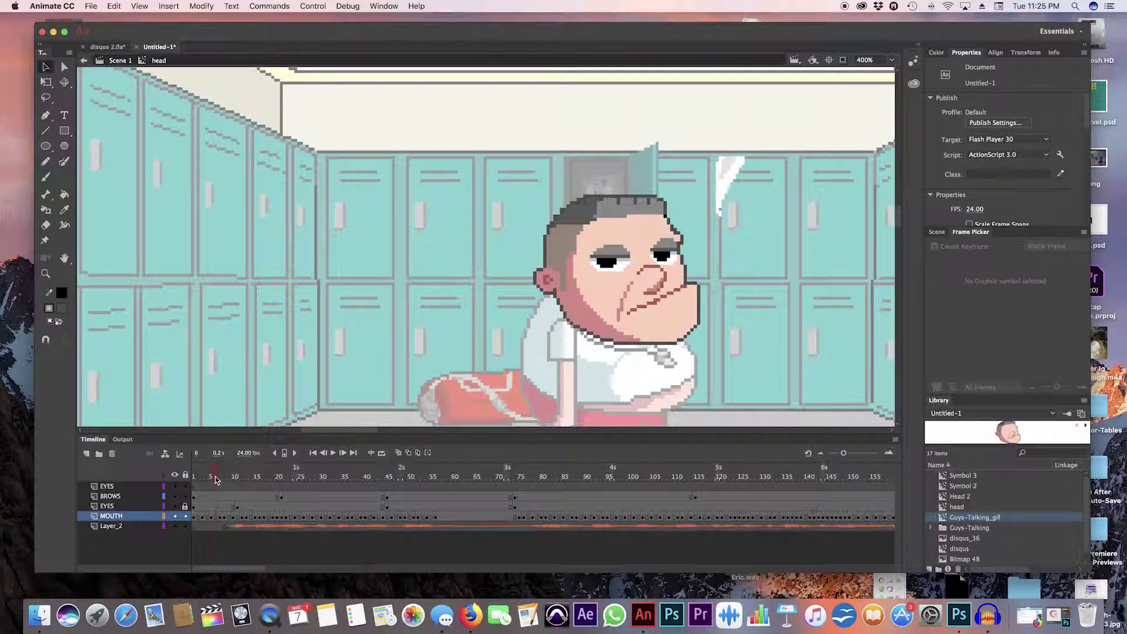
pyautogui.press('Return')
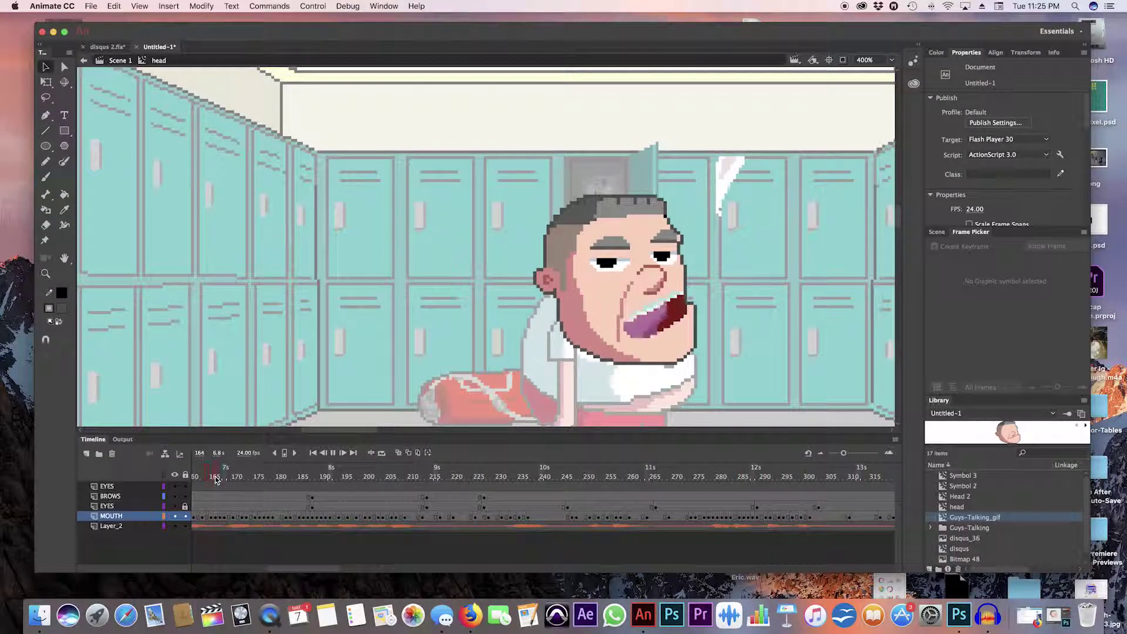
pyautogui.press('Return')
pyautogui.hscroll(-10, 289, 504)
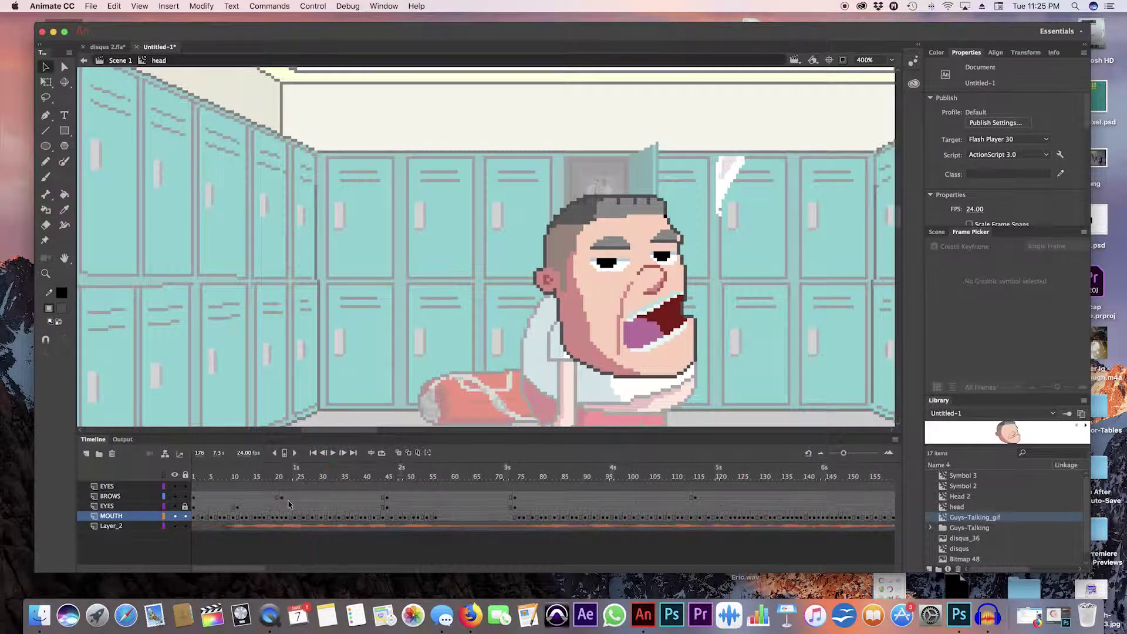
# - Review the mouth poses in the opening second of the head animation and hide Layer_2
pyautogui.moveTo(252, 477); pyautogui.dragTo(290, 478)
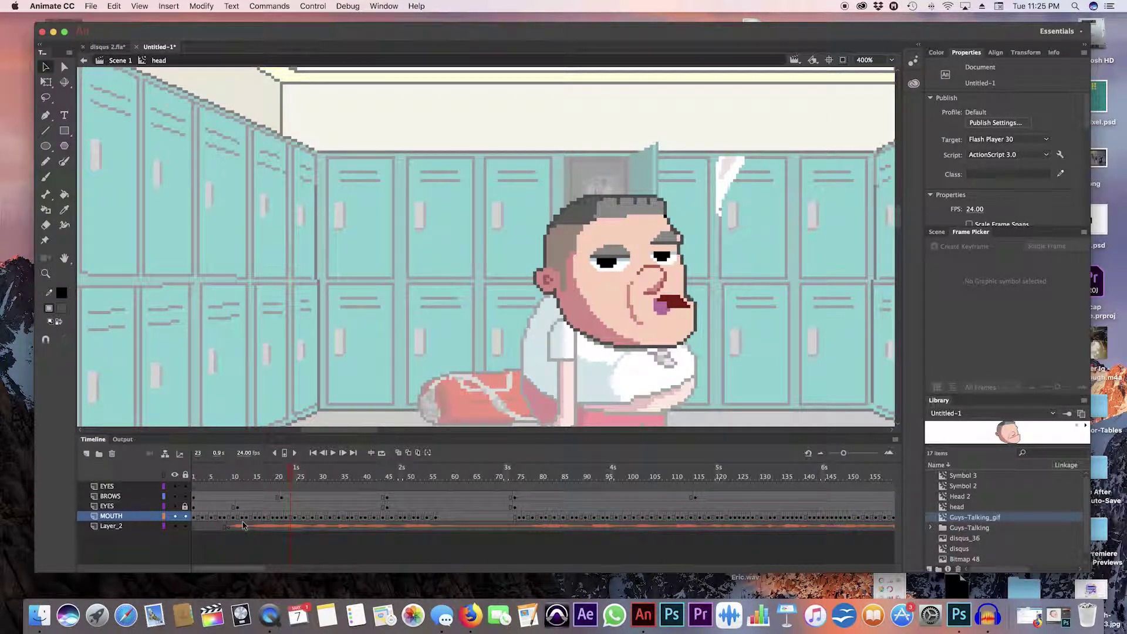
pyautogui.moveTo(292, 478); pyautogui.dragTo(212, 480)
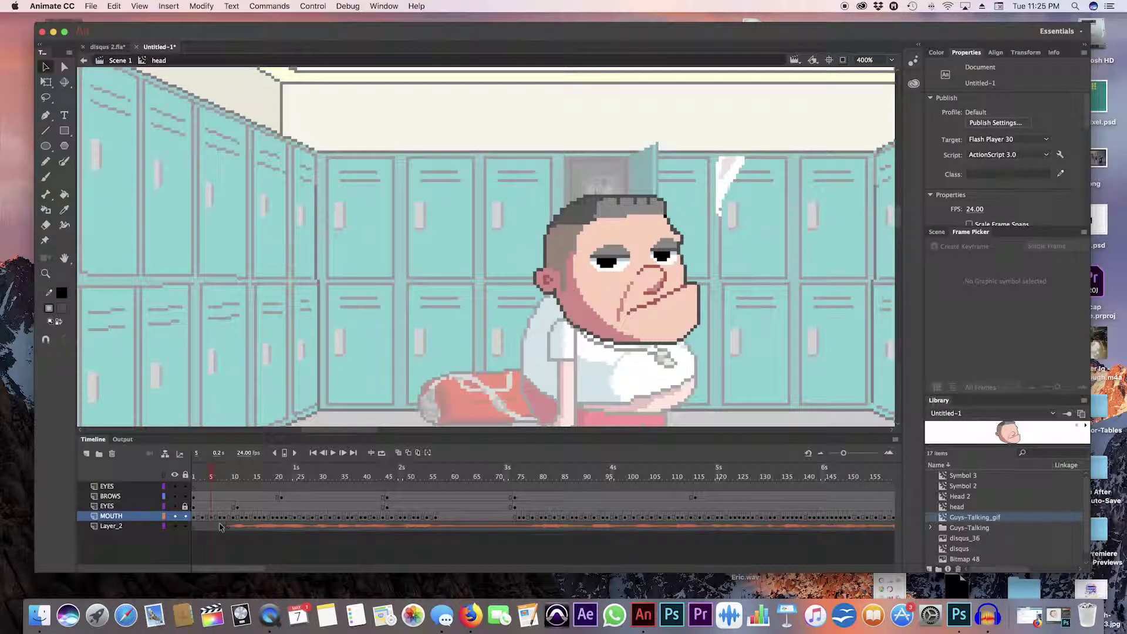
pyautogui.press('Return')
pyautogui.click(174, 525)
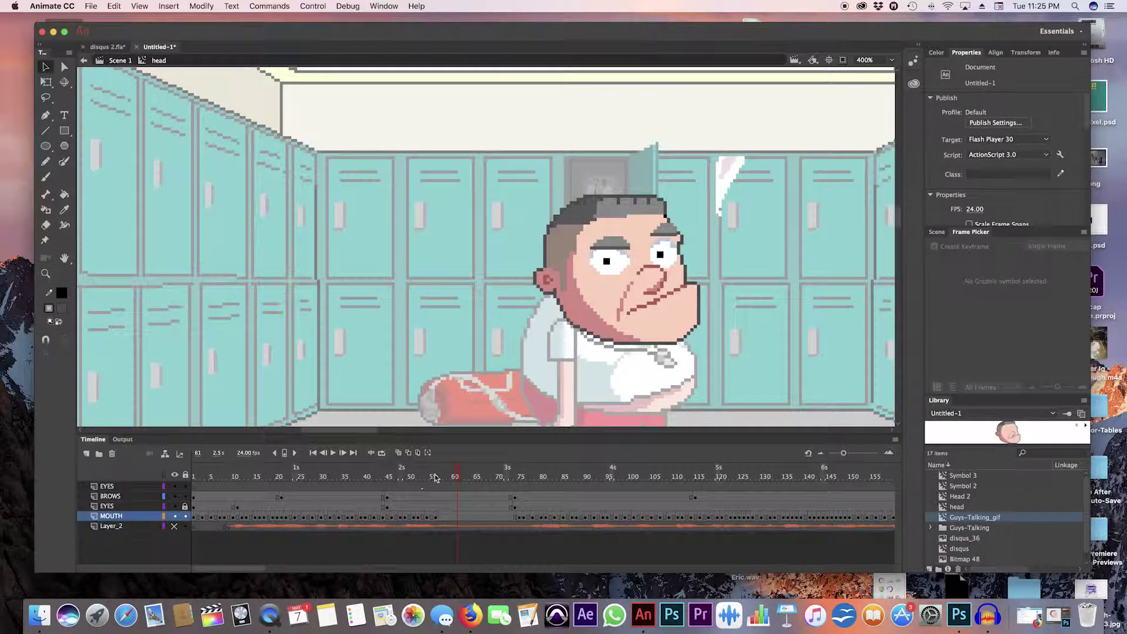
# - Set the MOUTH layer's pose at frame 64 to frame 29 of the disqus graphic with the Frame Picker
pyautogui.click(475, 517)
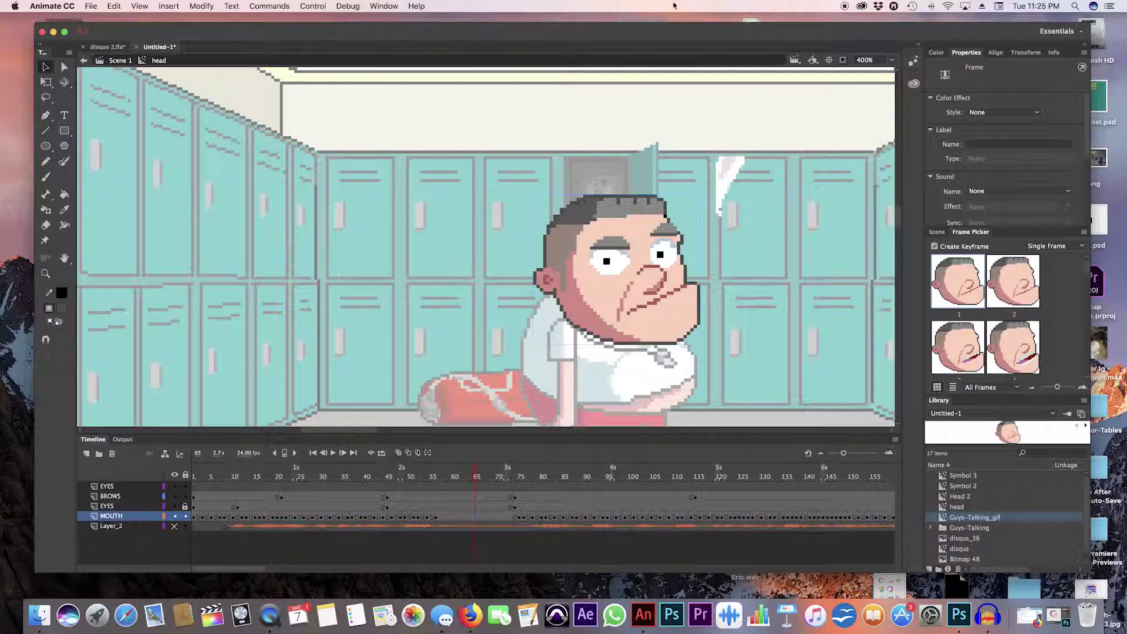
pyautogui.moveTo(673, 36); pyautogui.dragTo(646, 35)
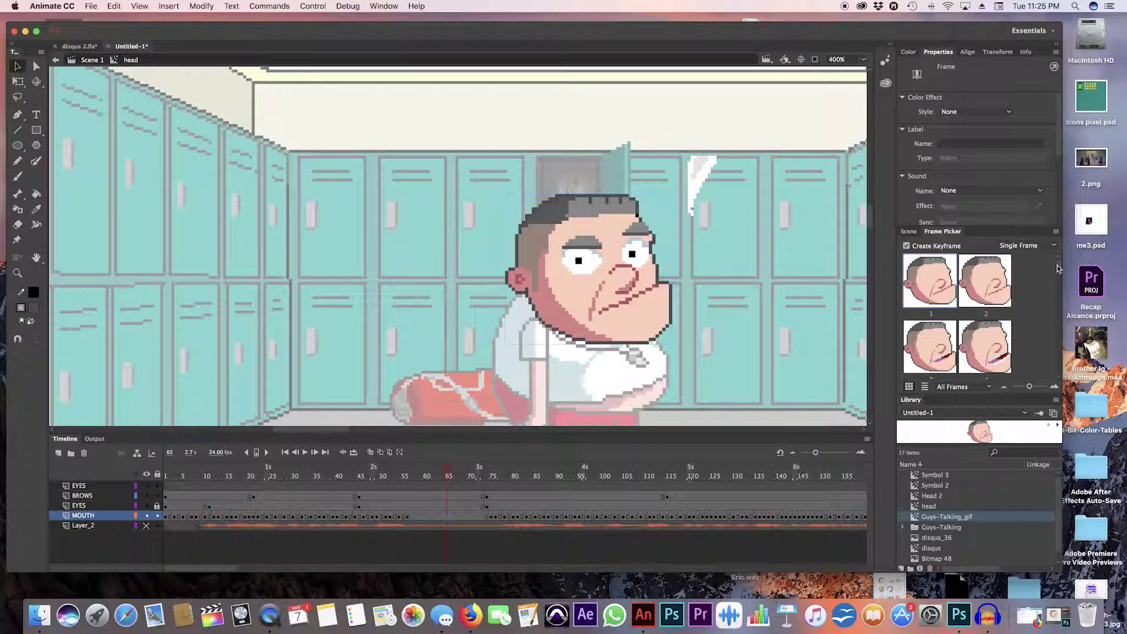
pyautogui.scroll(-4, 1059, 273)
pyautogui.moveTo(1059, 276); pyautogui.dragTo(1059, 292)
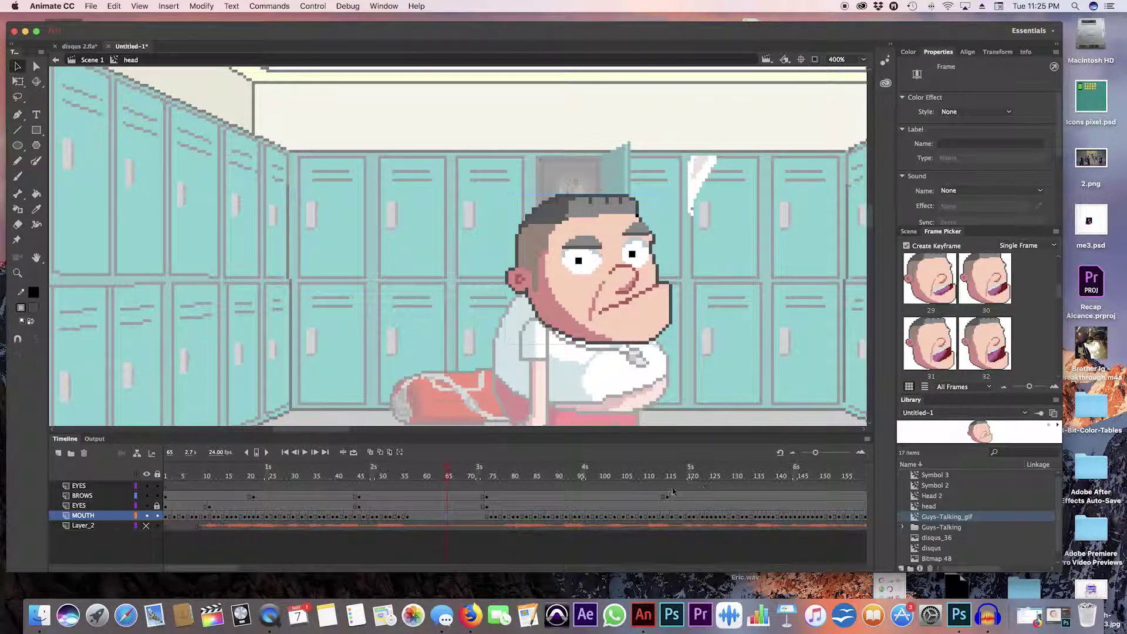
pyautogui.moveTo(444, 480)
pyautogui.mouseDown()
pyautogui.moveTo(427, 479)
pyautogui.moveTo(439, 479)
pyautogui.mouseUp()
pyautogui.click(445, 517)
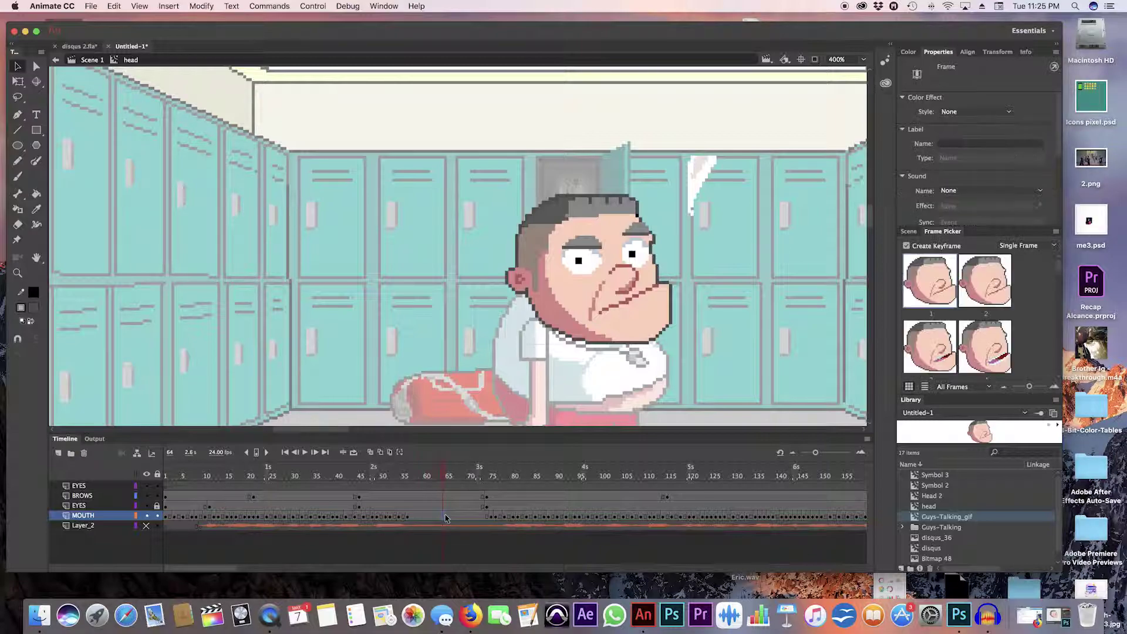
pyautogui.moveTo(1060, 272); pyautogui.dragTo(1060, 294)
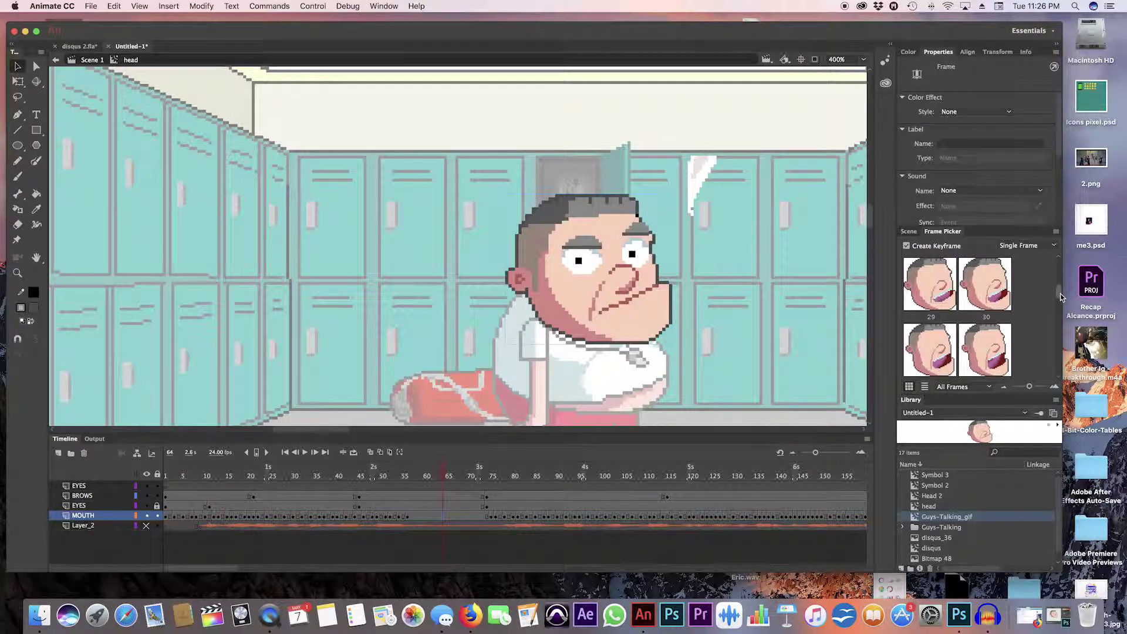
pyautogui.click(954, 304)
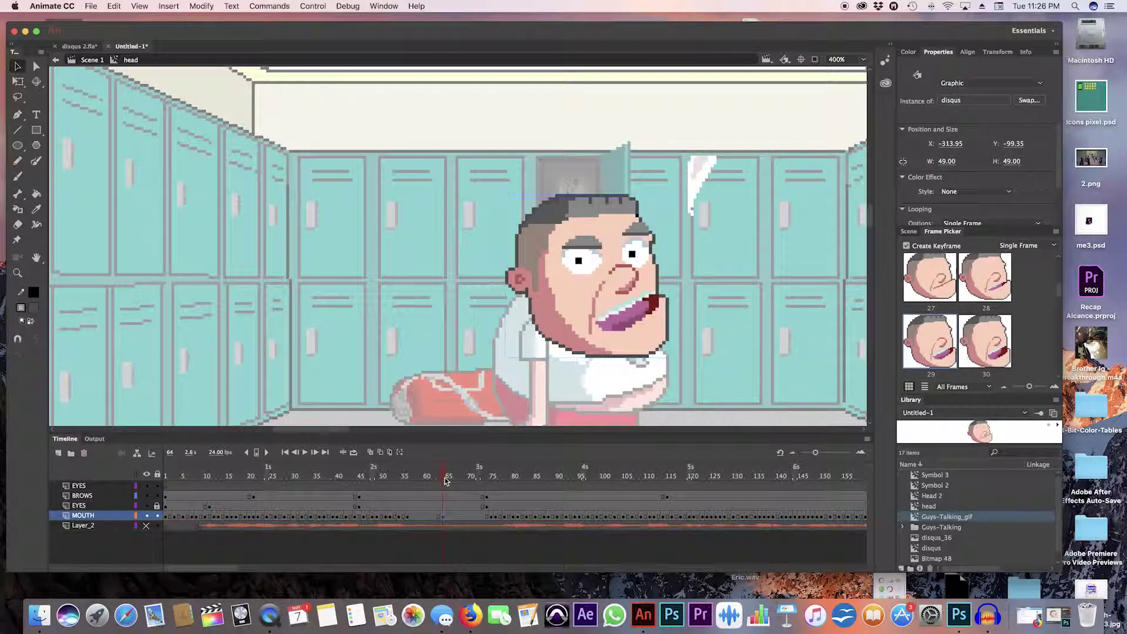
# - Set the MOUTH layer to picker frame 30 at frame 67 and to closed-mouth picker frame 27 at frame 69
pyautogui.moveTo(450, 476); pyautogui.dragTo(455, 475)
pyautogui.click(457, 520)
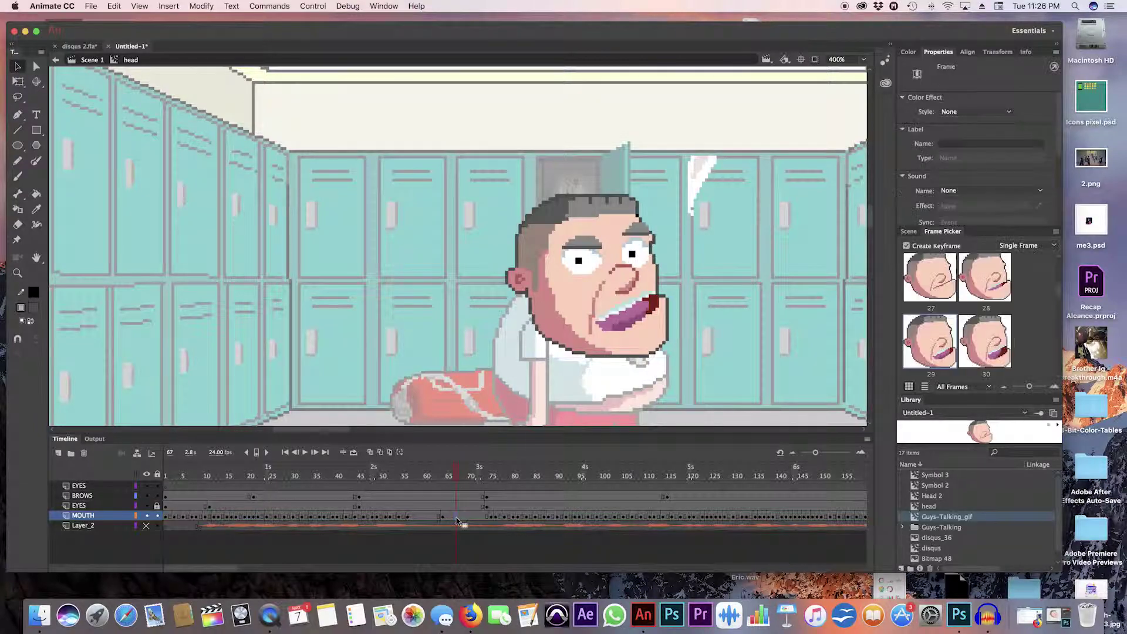
pyautogui.click(985, 340)
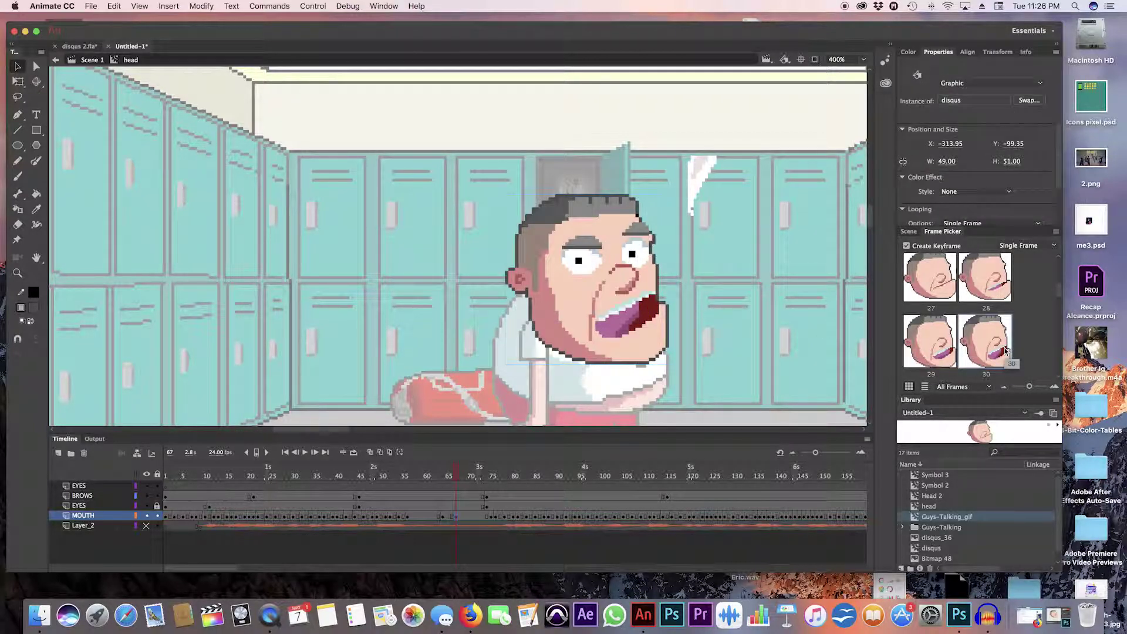
pyautogui.click(465, 475)
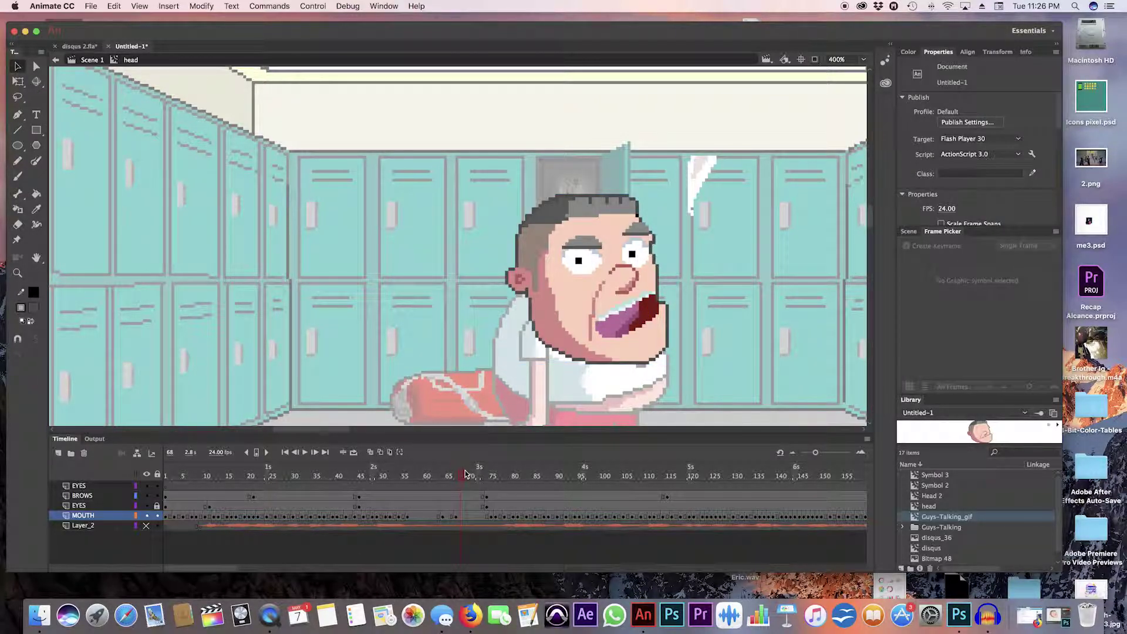
pyautogui.click(463, 521)
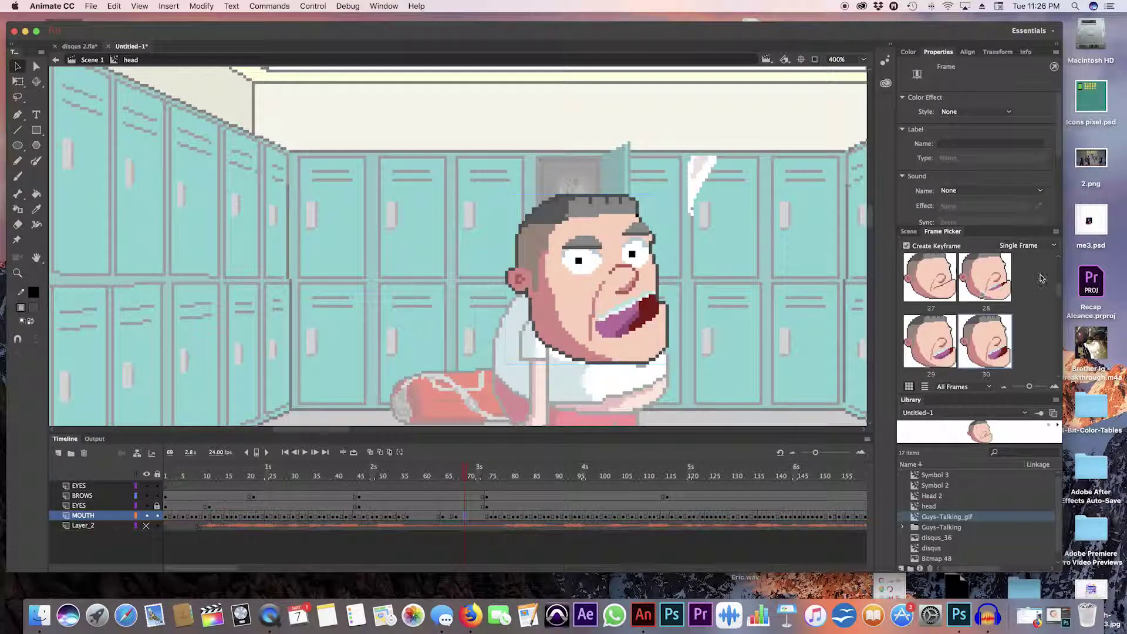
pyautogui.click(931, 277)
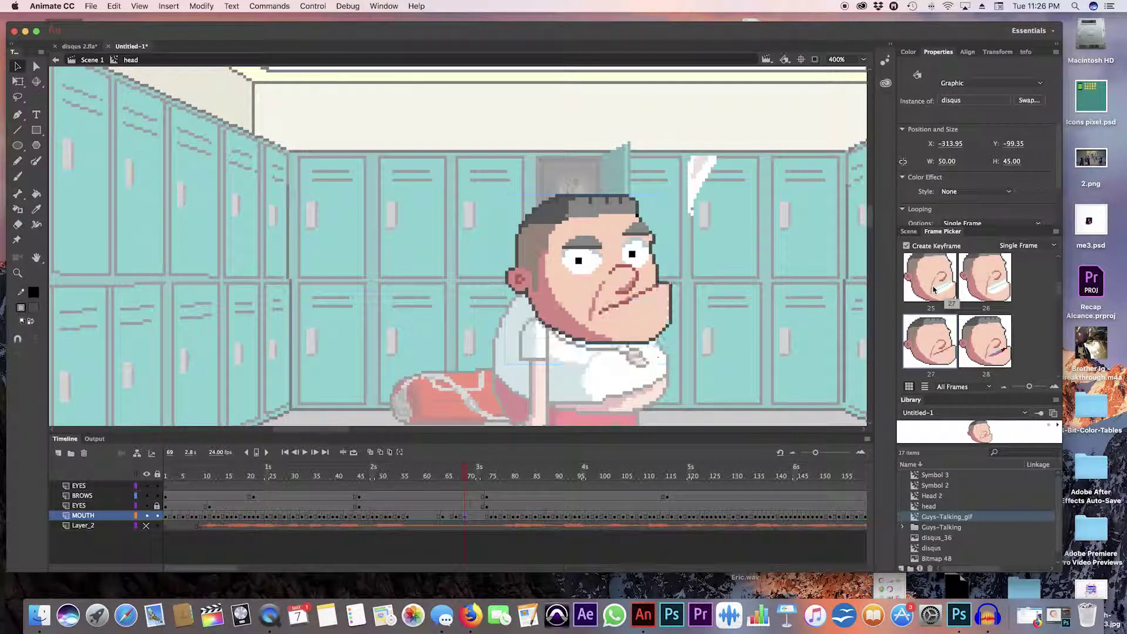
# - Play back the head animation from about frame 60 to check the added mouth poses
pyautogui.moveTo(467, 475); pyautogui.dragTo(428, 476)
pyautogui.press('Return')
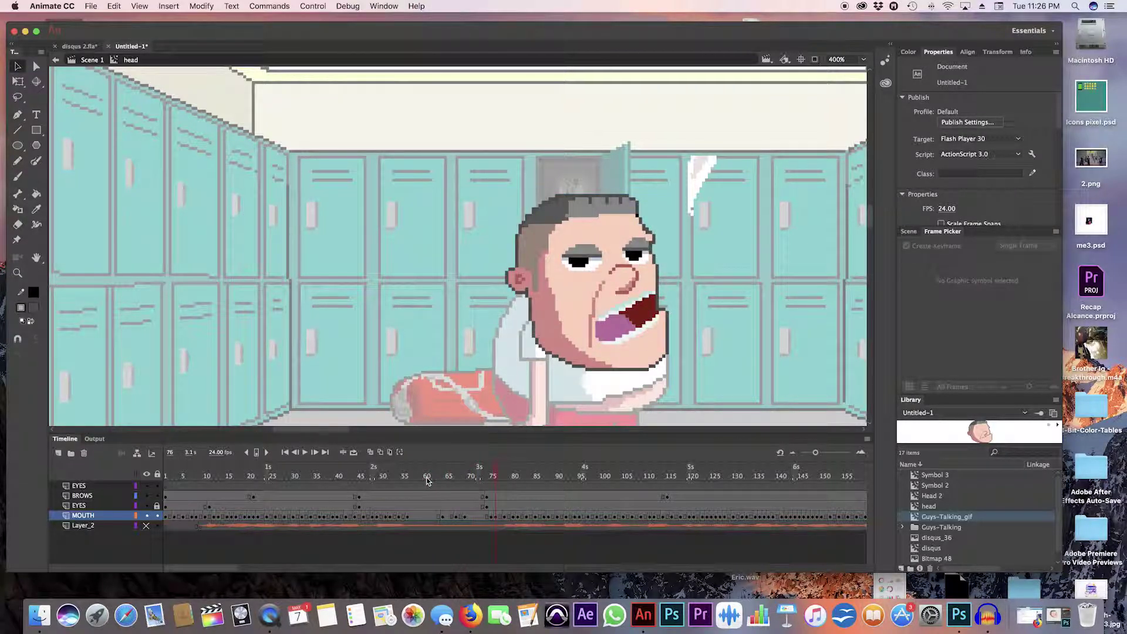
pyautogui.click(433, 476)
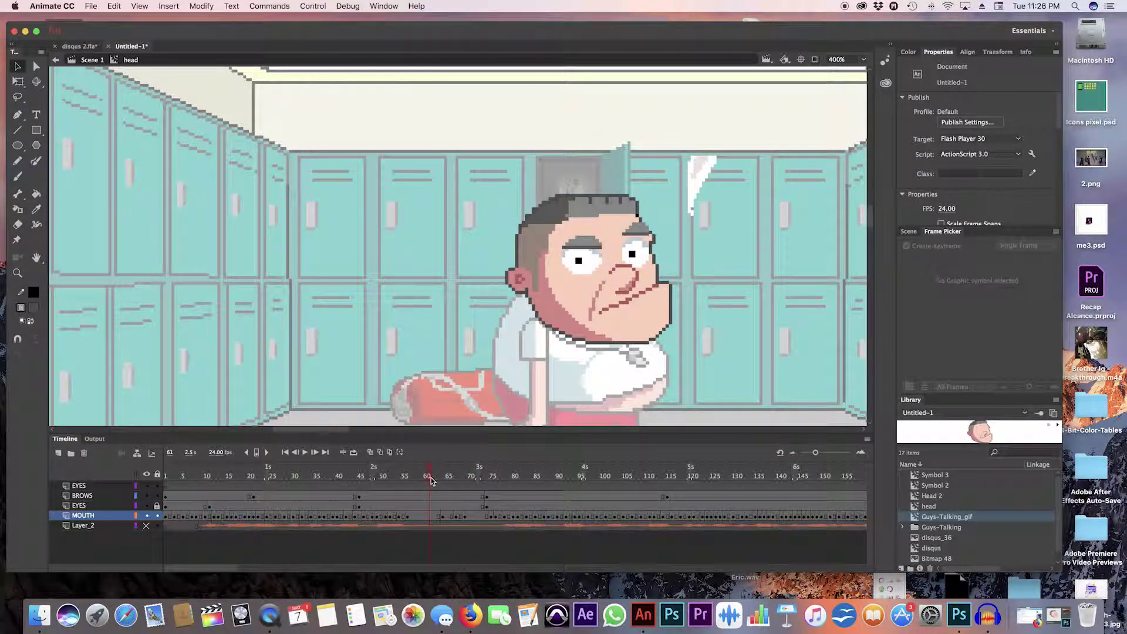
pyautogui.press('Return')
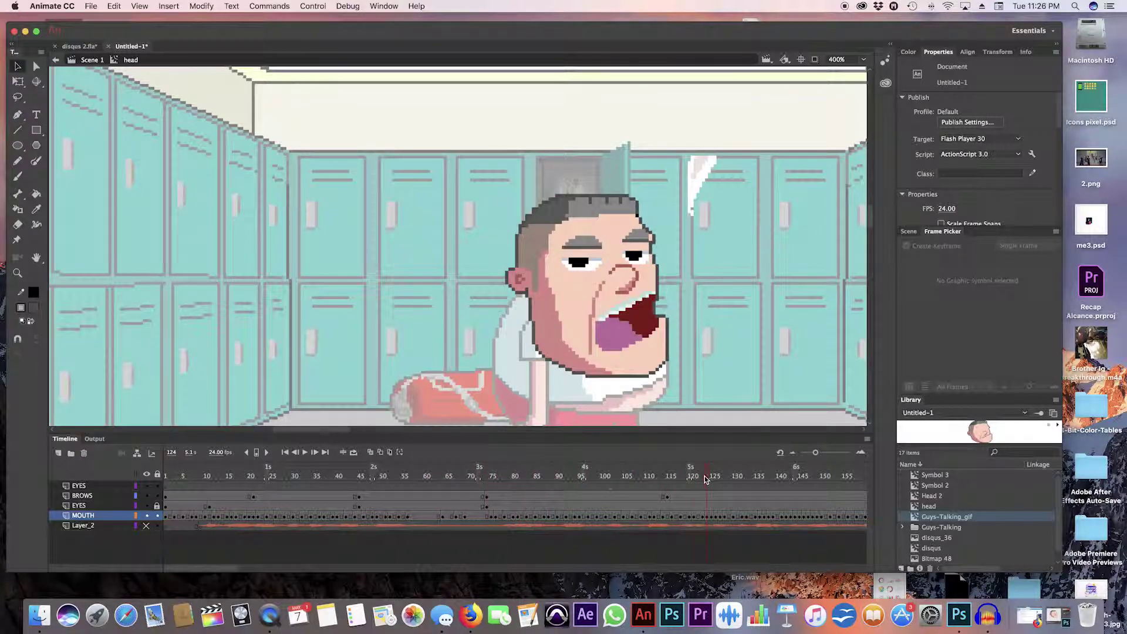
# - Remove the added open-mouth poses between frames 64 and 69 of the MOUTH layer and scrub across that range
pyautogui.click(461, 512)
pyautogui.click(463, 518)
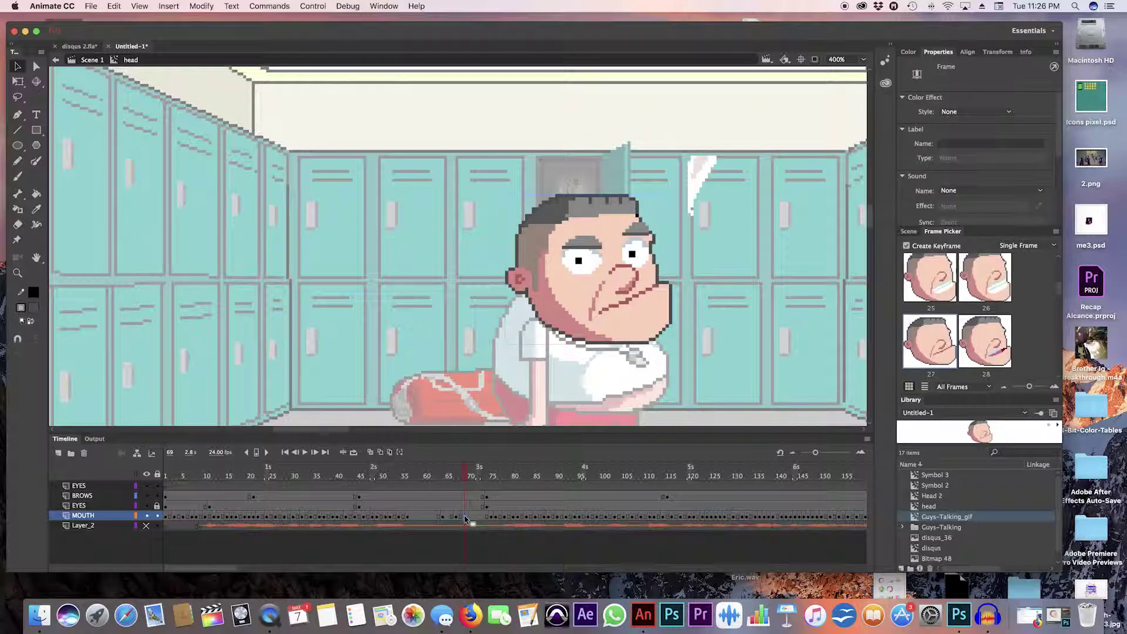
pyautogui.moveTo(466, 519); pyautogui.dragTo(446, 519)
pyautogui.click(444, 518)
pyautogui.moveTo(445, 471)
pyautogui.mouseDown()
pyautogui.moveTo(387, 479)
pyautogui.moveTo(482, 477)
pyautogui.moveTo(461, 478)
pyautogui.mouseUp()
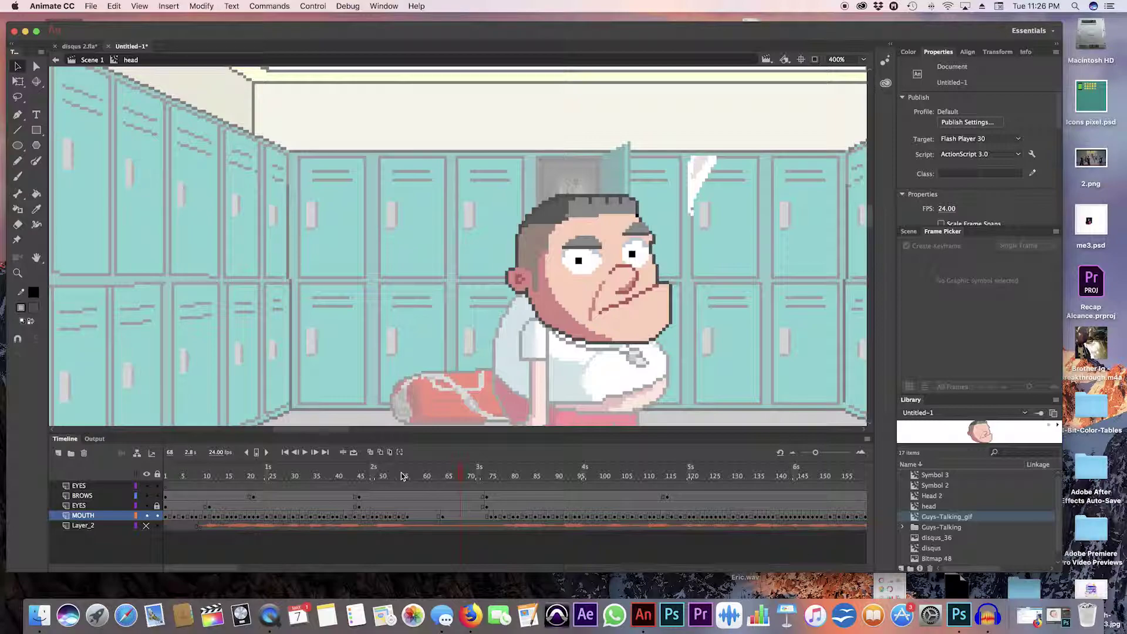
pyautogui.scroll(-5, 966, 210)
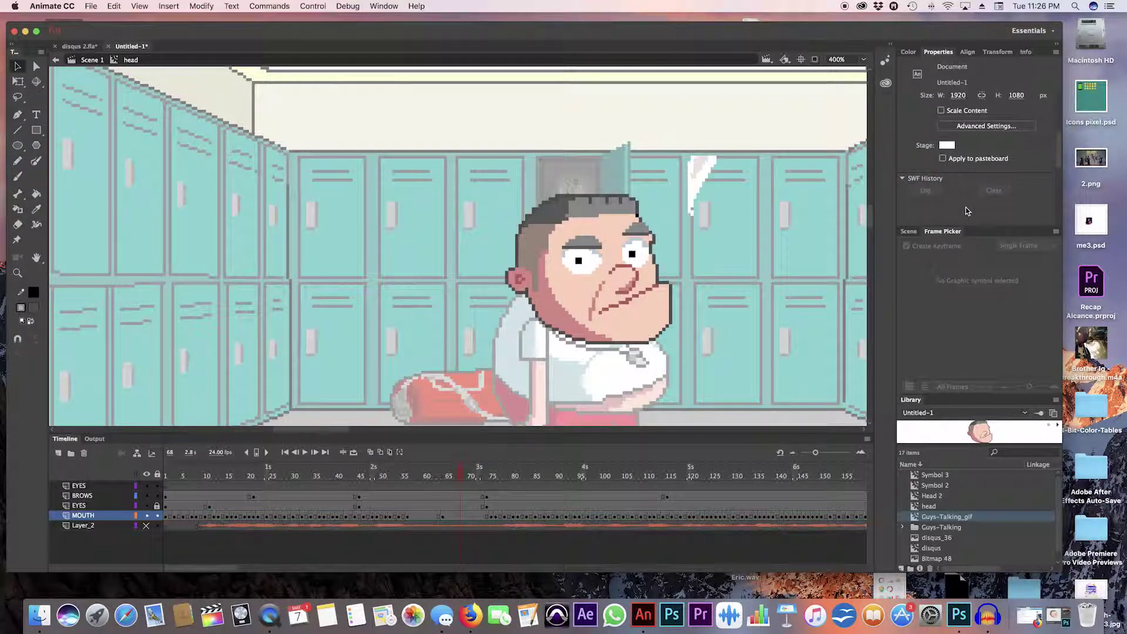
pyautogui.scroll(-5, 966, 207)
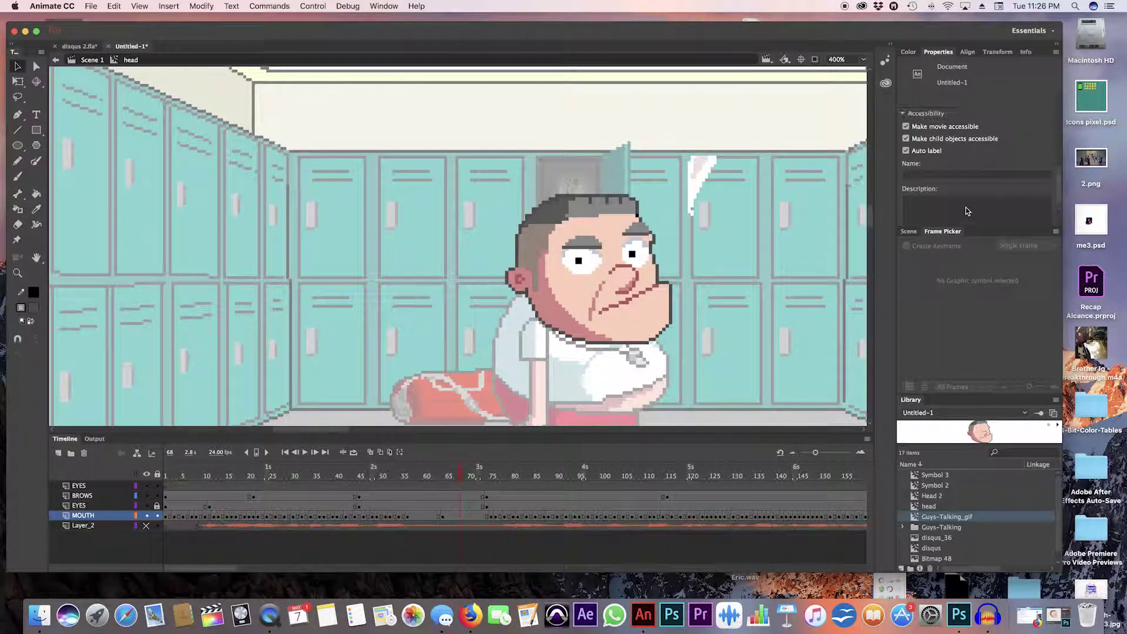
pyautogui.scroll(-3, 966, 210)
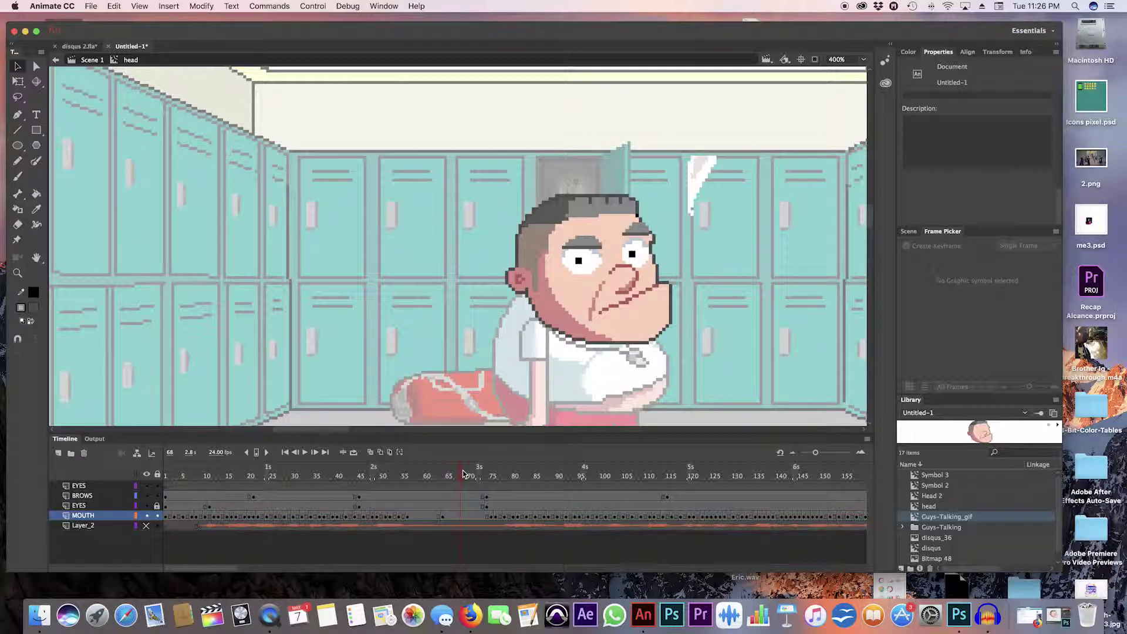
# - Browse the Frame Picker mouth poses for frame 64 of the MOUTH layer
pyautogui.click(441, 517)
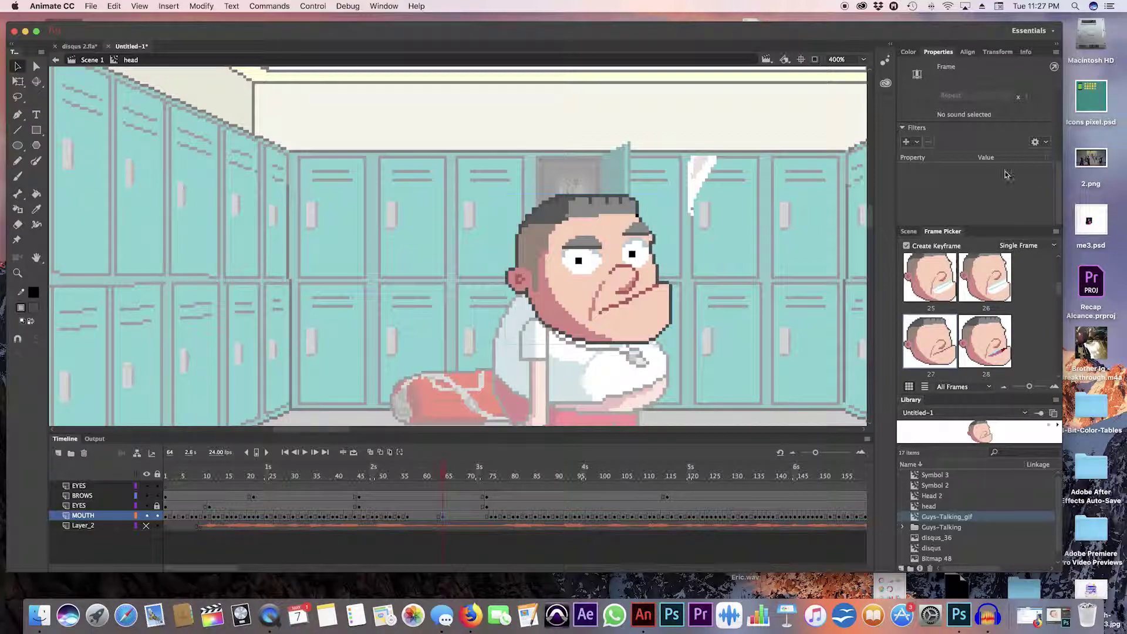
pyautogui.moveTo(1060, 291); pyautogui.dragTo(1060, 295)
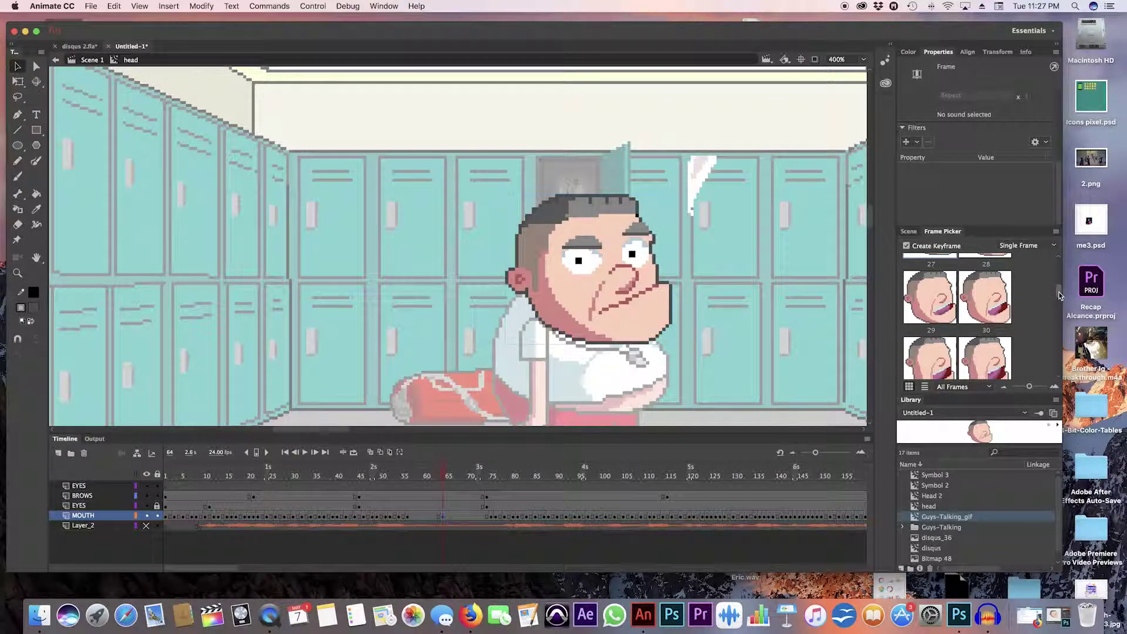
pyautogui.moveTo(1060, 295)
pyautogui.mouseDown()
pyautogui.moveTo(1042, 258)
pyautogui.moveTo(1042, 286)
pyautogui.mouseUp()
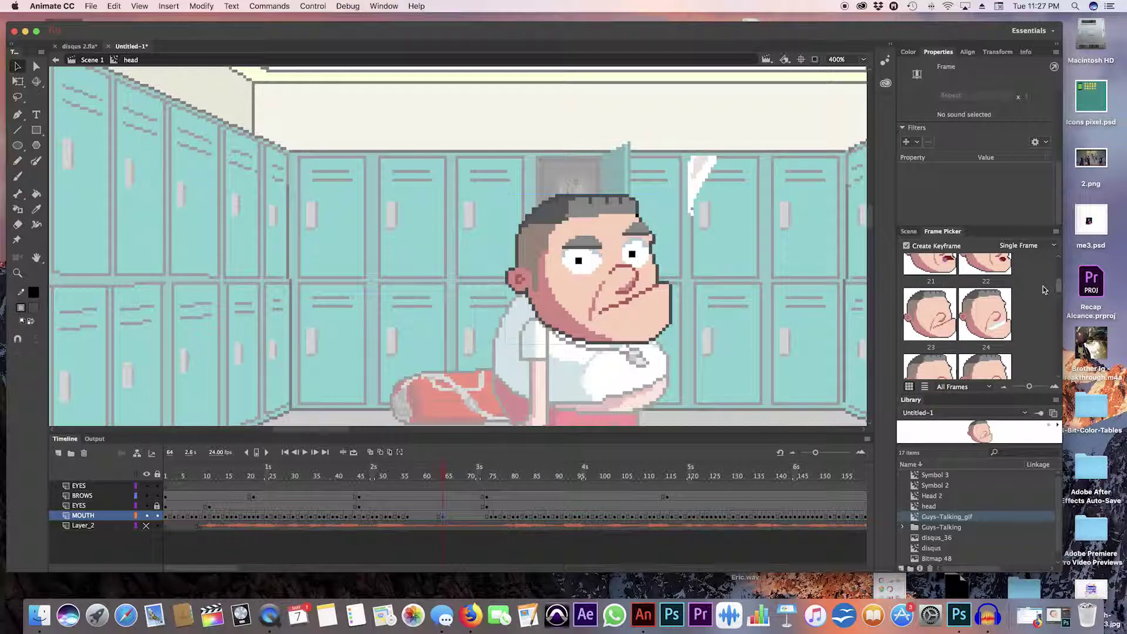
pyautogui.moveTo(1042, 286); pyautogui.dragTo(1044, 257)
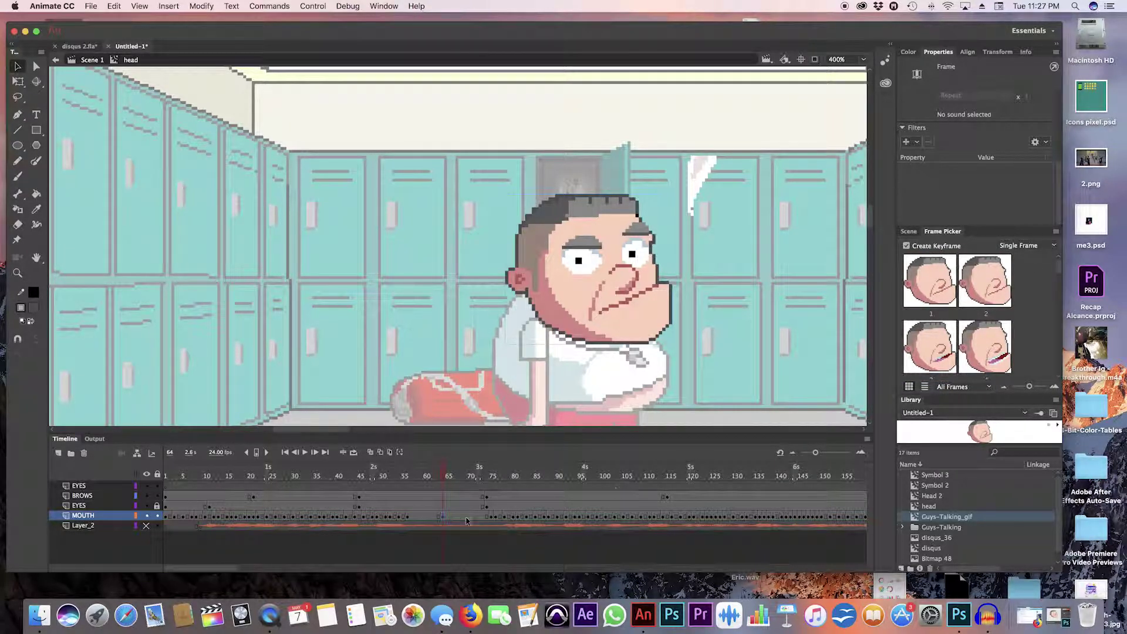
# - Scrub across the head animation and play it back to check the mouth poses
pyautogui.moveTo(443, 476); pyautogui.dragTo(516, 476)
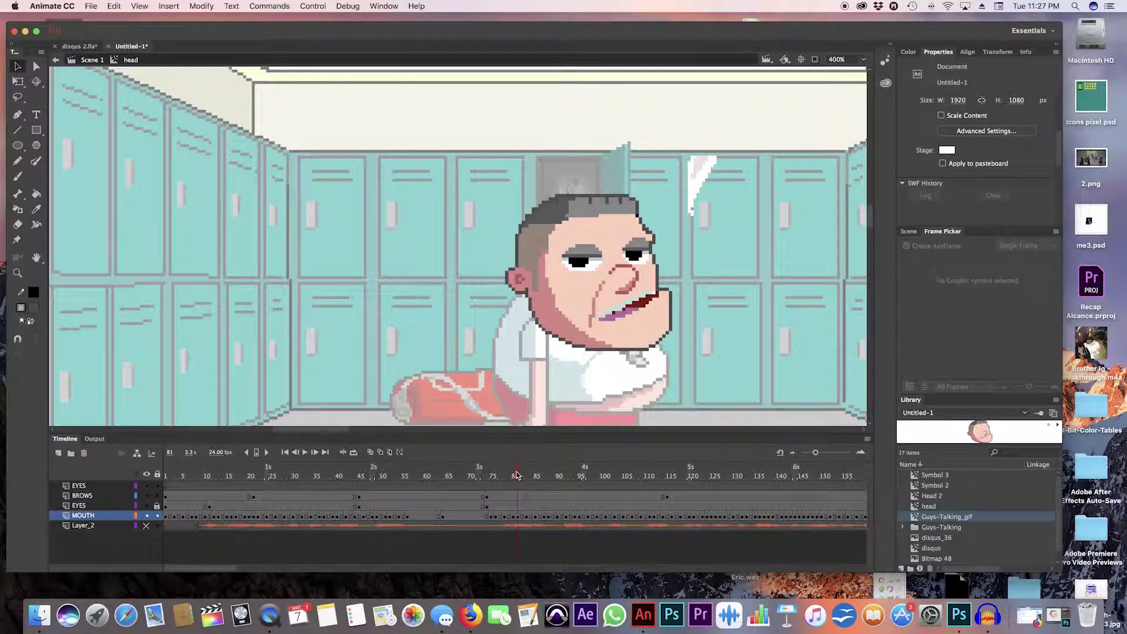
pyautogui.moveTo(516, 476)
pyautogui.mouseDown()
pyautogui.moveTo(479, 475)
pyautogui.moveTo(510, 476)
pyautogui.mouseUp()
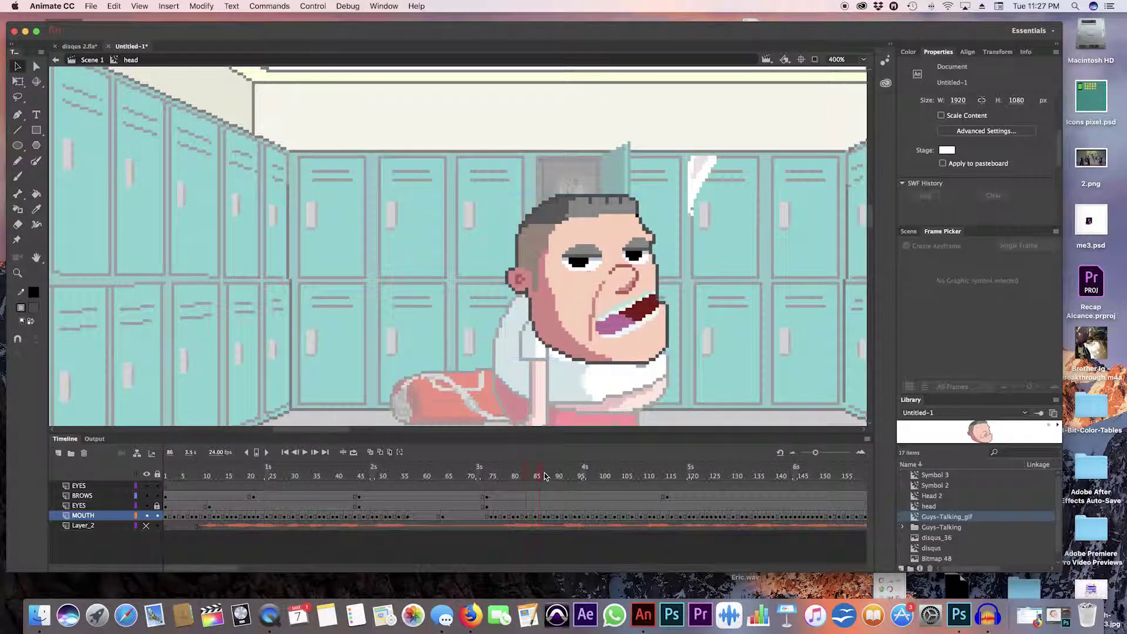
pyautogui.moveTo(547, 475)
pyautogui.mouseDown()
pyautogui.moveTo(167, 479)
pyautogui.moveTo(529, 487)
pyautogui.mouseUp()
pyautogui.moveTo(614, 487); pyautogui.dragTo(268, 492)
pyautogui.moveTo(347, 489); pyautogui.dragTo(530, 482)
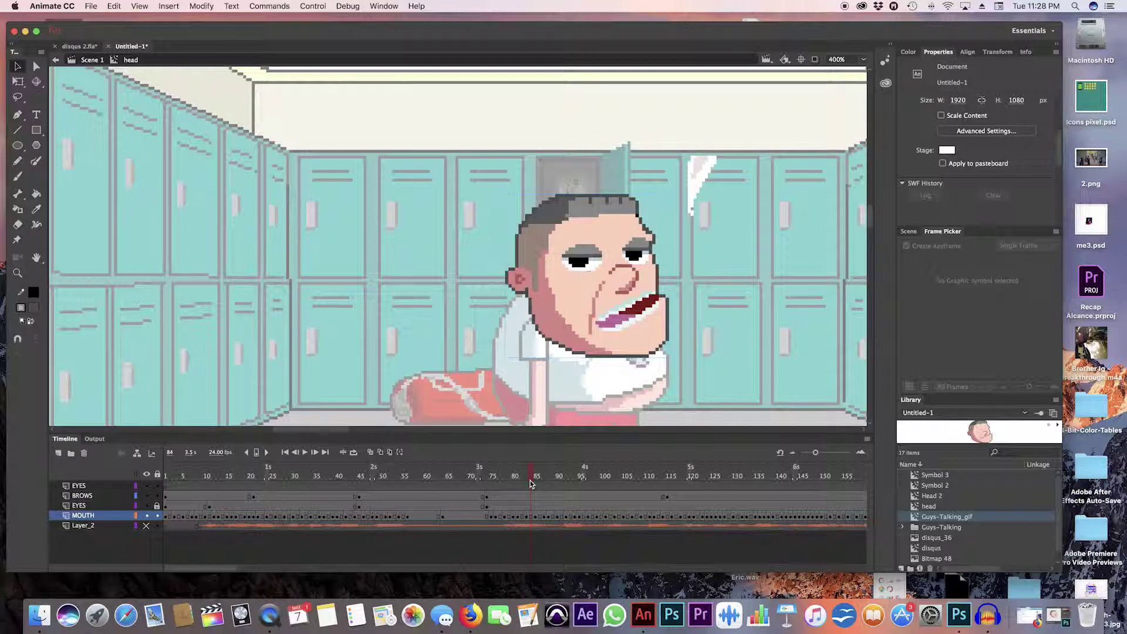
pyautogui.press('Return')
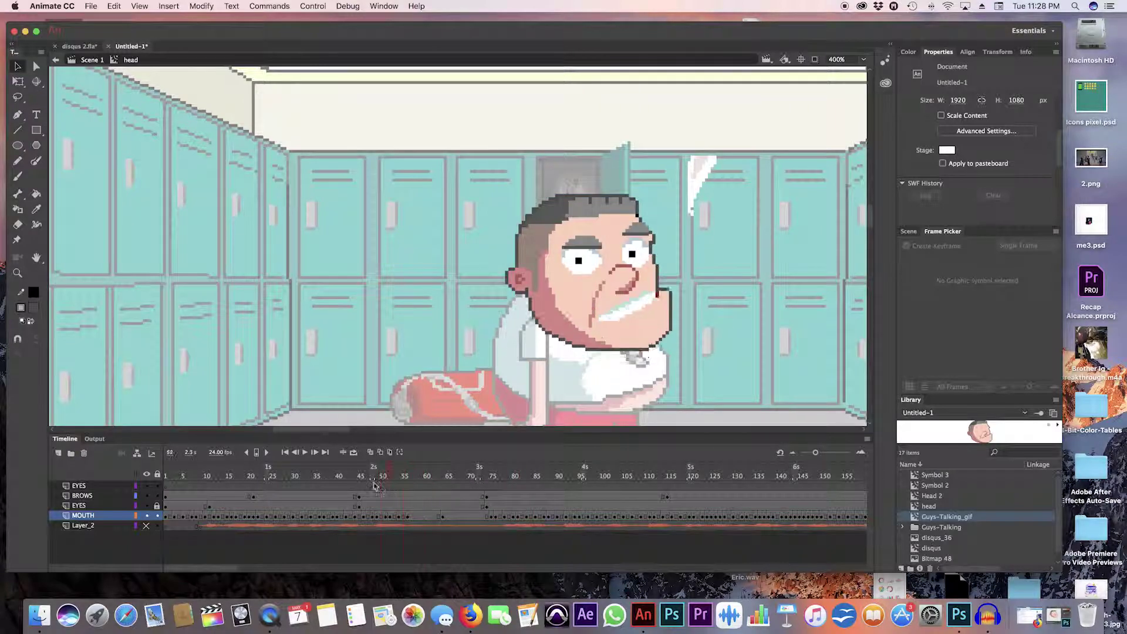
# - Unlock the EYES layer below BROWS and scrub the head animation from its start
pyautogui.hotkey('shift', ',')
pyautogui.click(157, 506)
pyautogui.moveTo(194, 477); pyautogui.dragTo(273, 480)
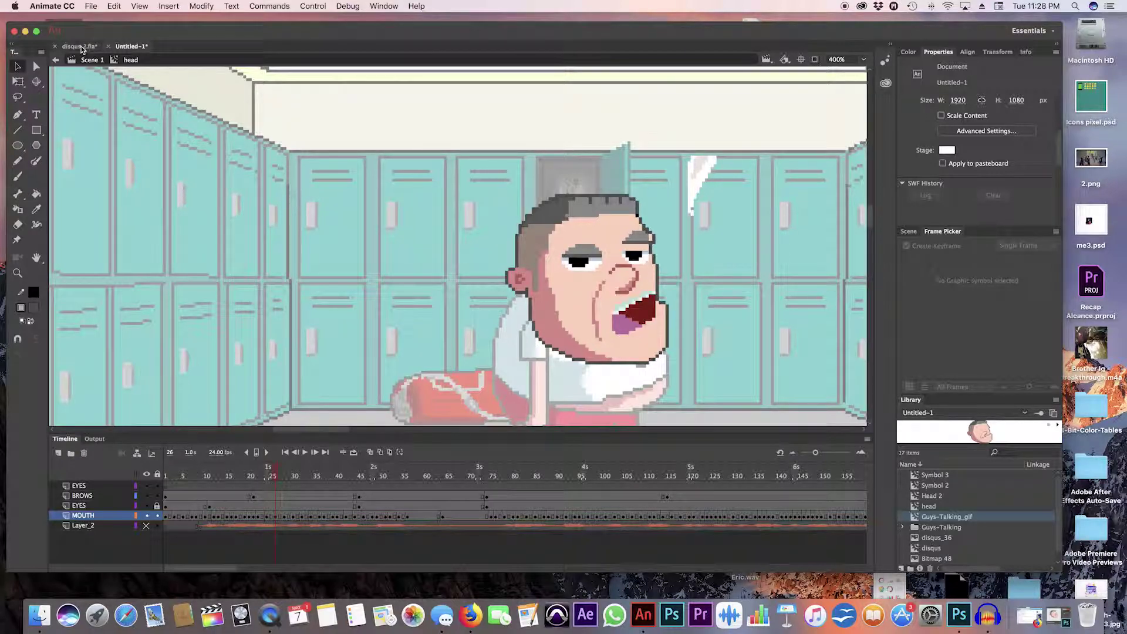
pyautogui.moveTo(274, 473); pyautogui.dragTo(178, 478)
pyautogui.moveTo(284, 479); pyautogui.dragTo(449, 478)
# - Return to Scene 1 and scrub the main timeline to about frame 96 to check the character in the scene
pyautogui.click(92, 60)
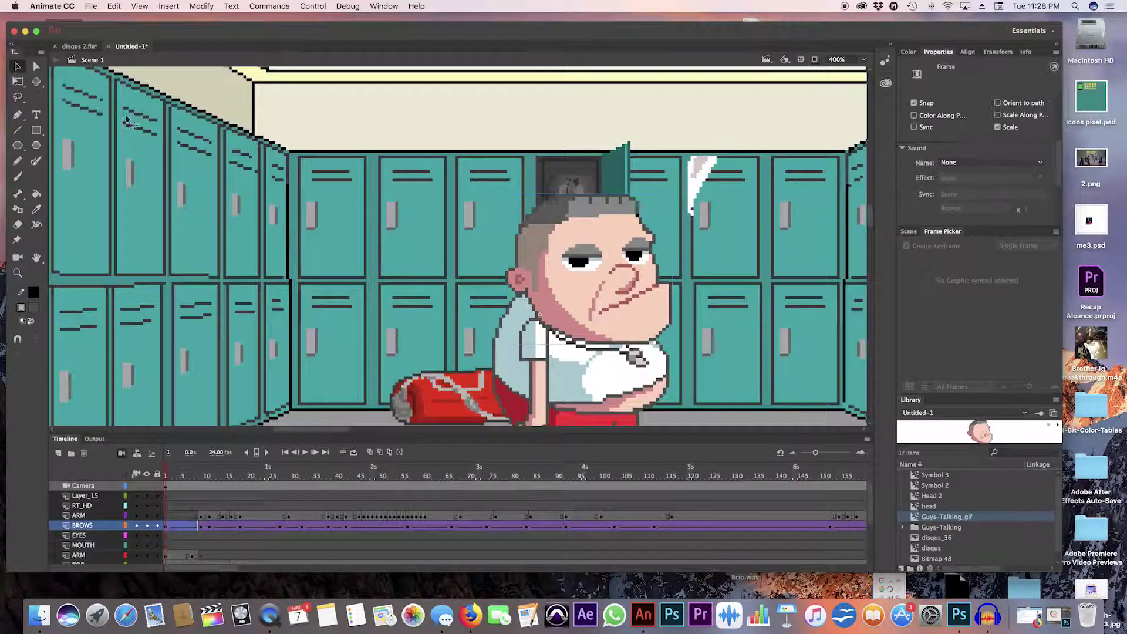
pyautogui.moveTo(196, 479); pyautogui.dragTo(586, 465)
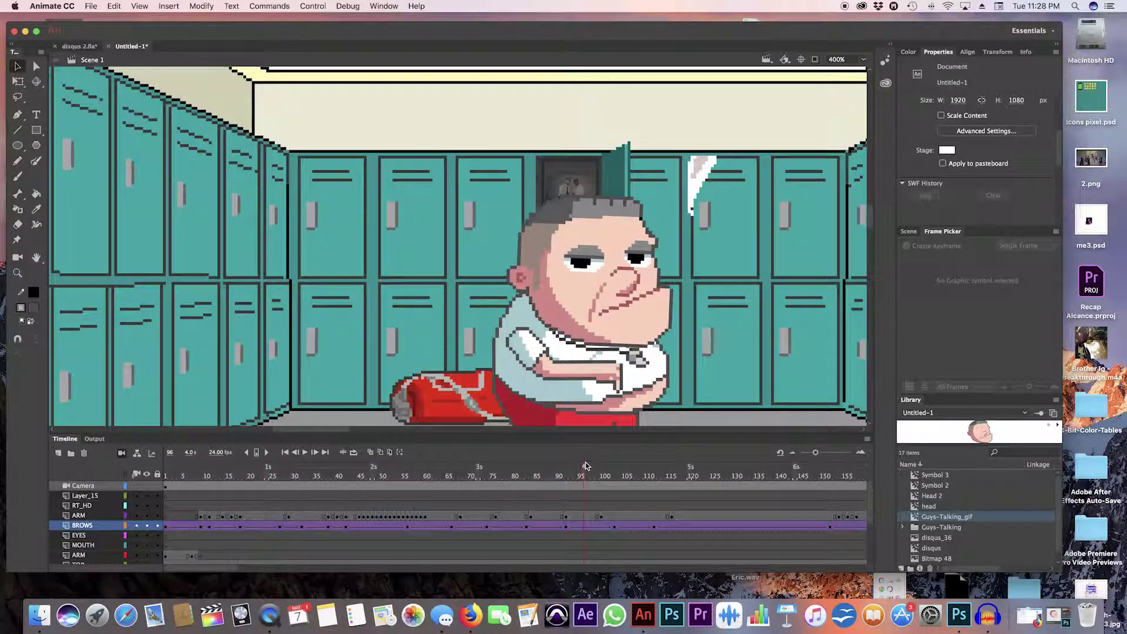
pyautogui.moveTo(584, 474); pyautogui.dragTo(550, 475)
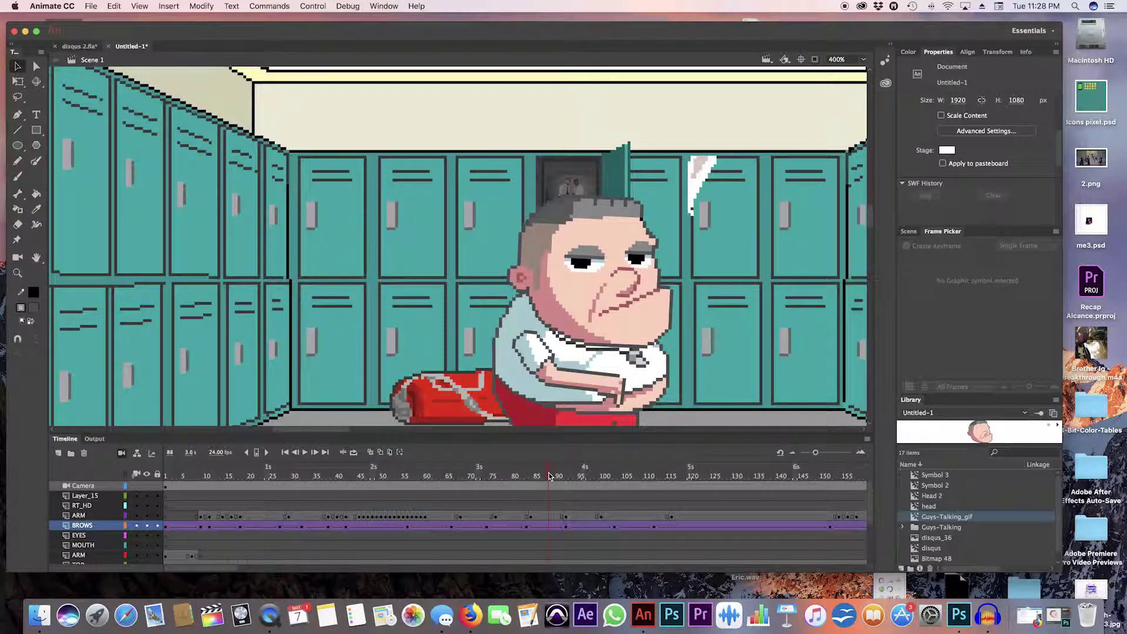
# - Inspect the symbol type options of the head instance at frame 1 of Scene 1
pyautogui.click(167, 527)
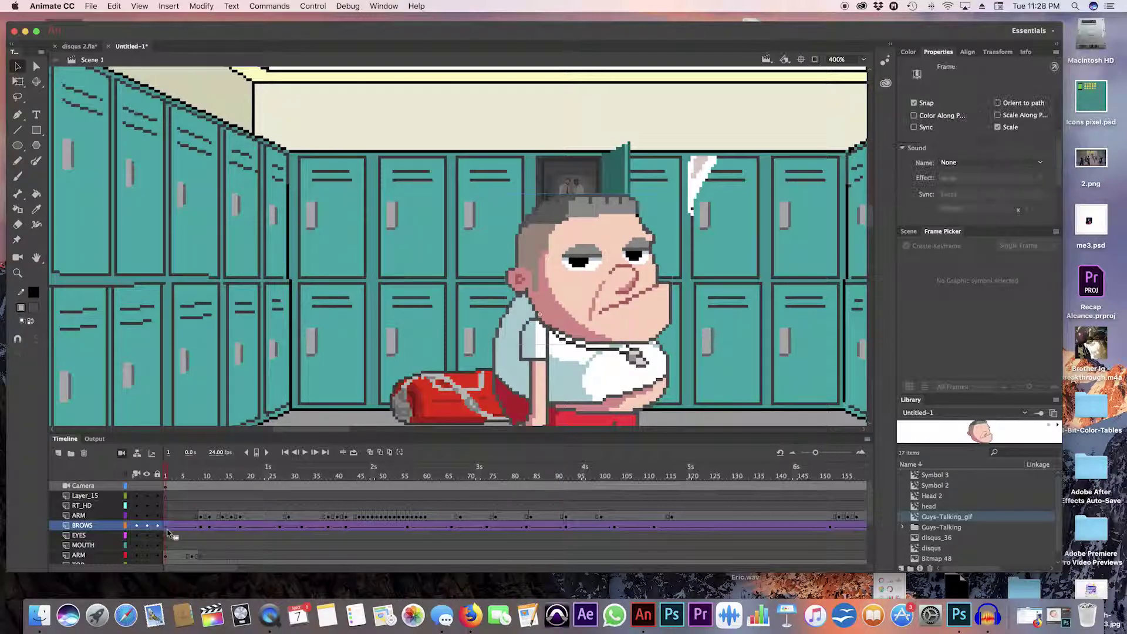
pyautogui.click(584, 311)
pyautogui.click(987, 84)
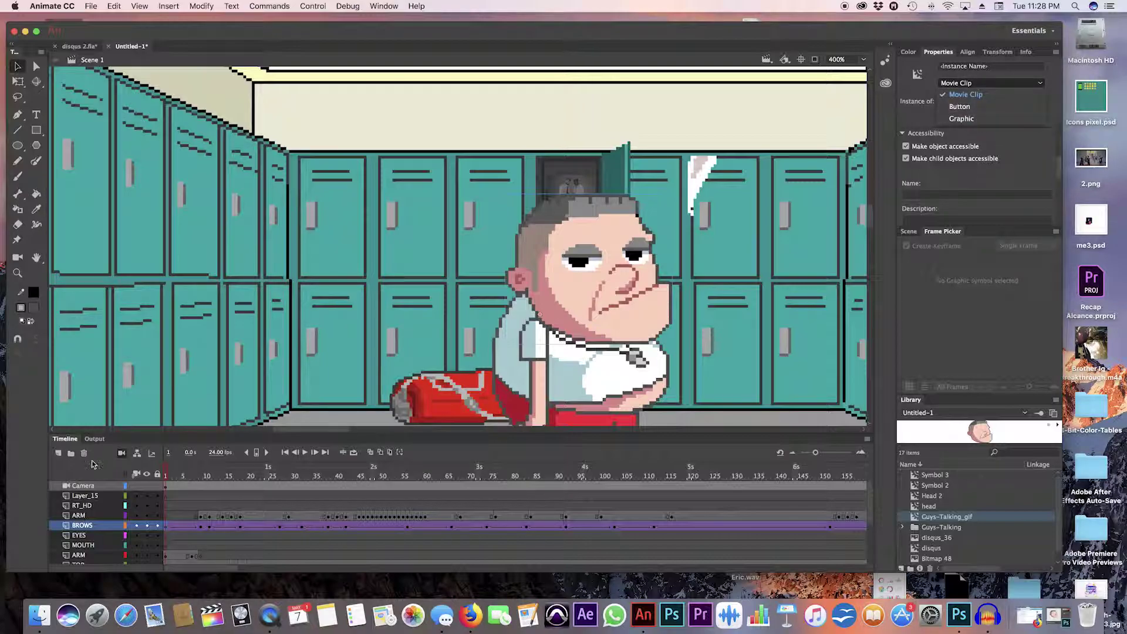
pyautogui.click(169, 526)
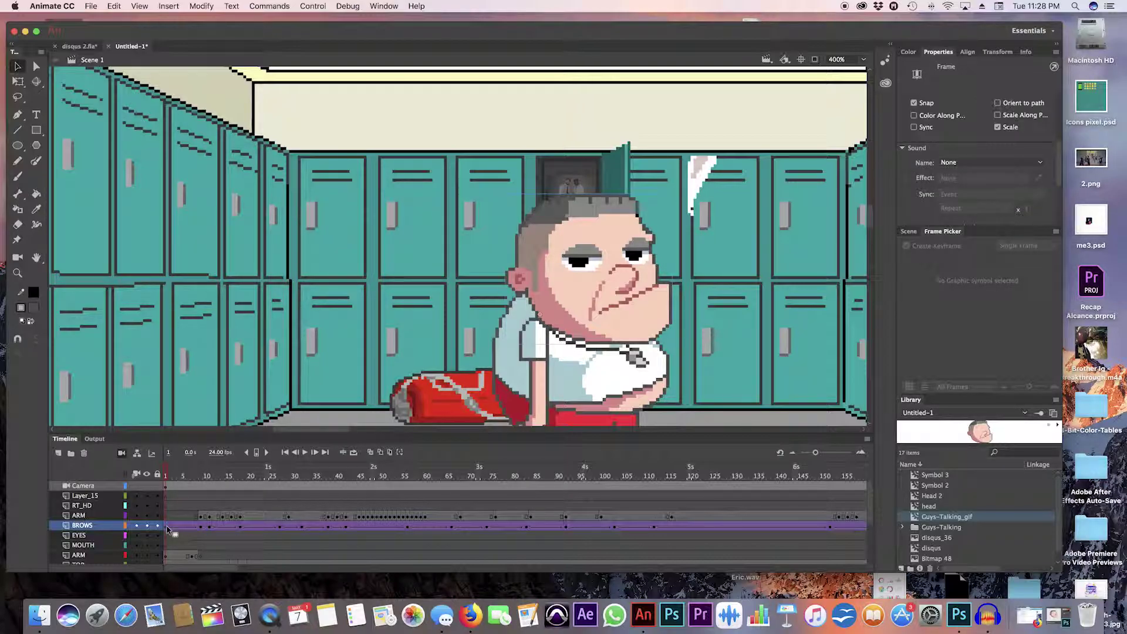
# - Test the movie from frame 1 to check the lip-sync in the exported SWF, and close the preview
pyautogui.click(170, 476)
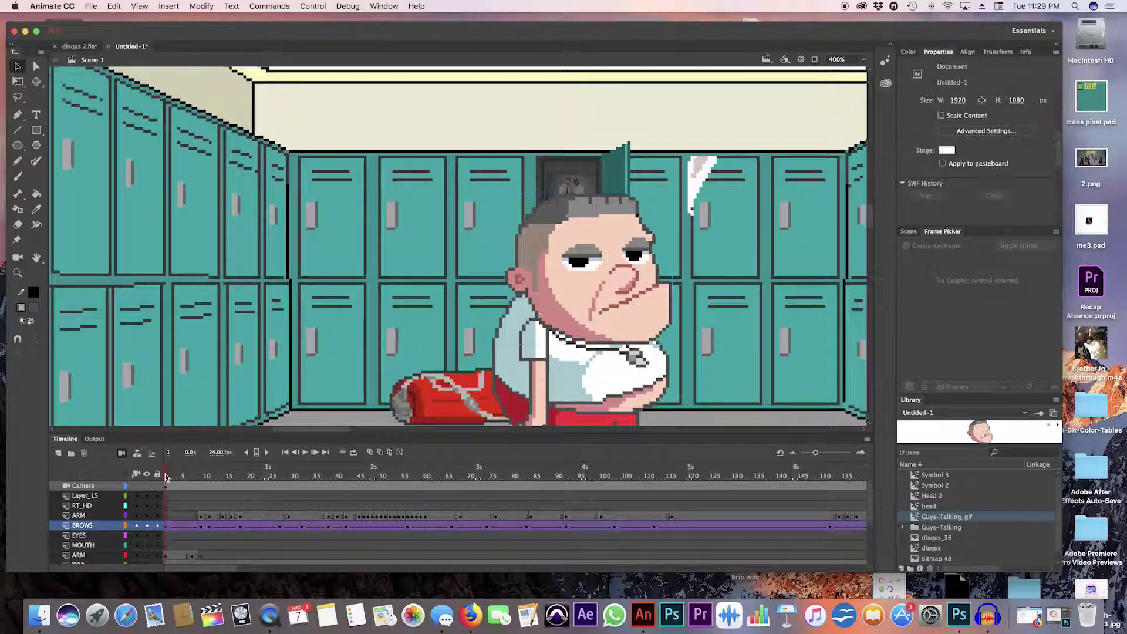
pyautogui.moveTo(170, 476)
pyautogui.mouseDown()
pyautogui.moveTo(261, 476)
pyautogui.moveTo(163, 476)
pyautogui.mouseUp()
pyautogui.press('super+Return')
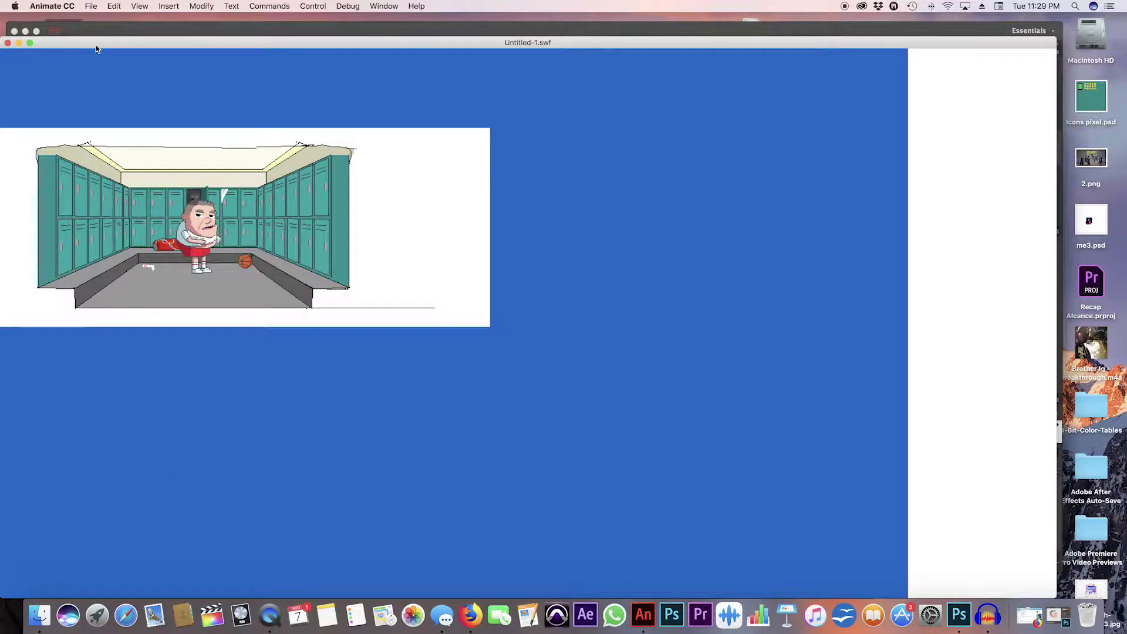
pyautogui.moveTo(88, 49); pyautogui.dragTo(290, 63)
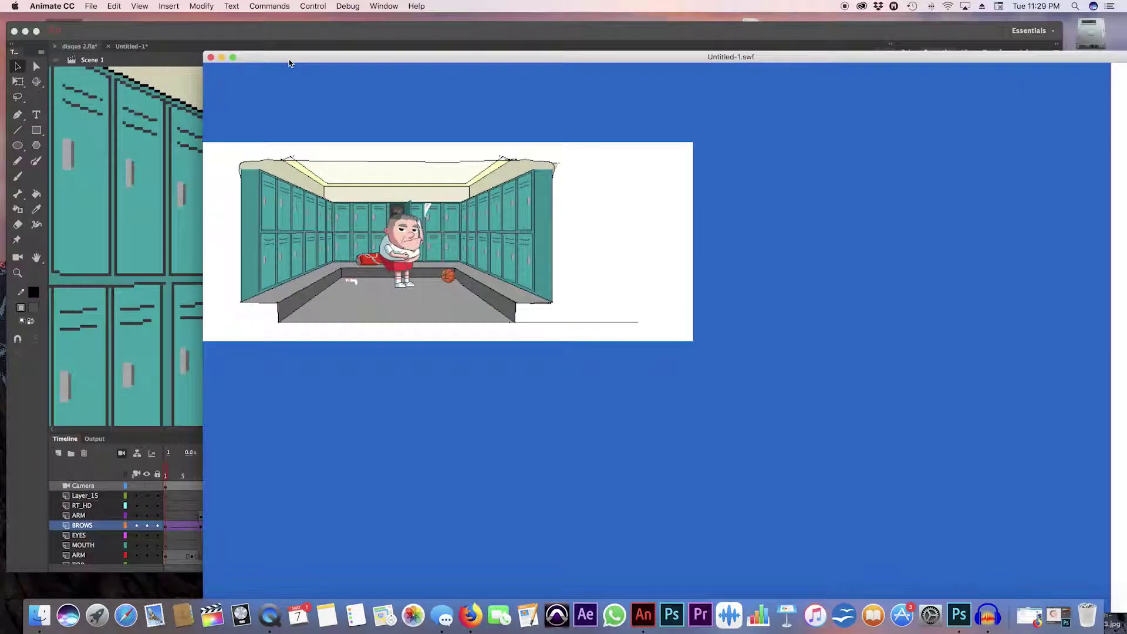
pyautogui.click(211, 57)
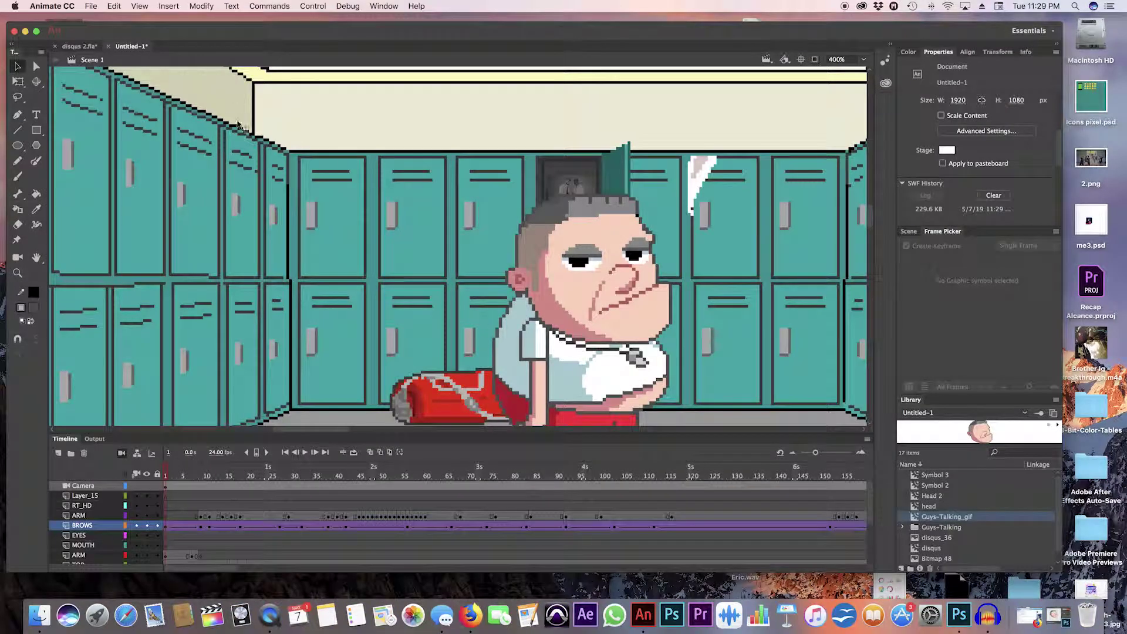
# - Zoom the scene camera in to 299% at frame 1 and shift it to X 1148, Y 210 to frame the character
pyautogui.press('super+1')
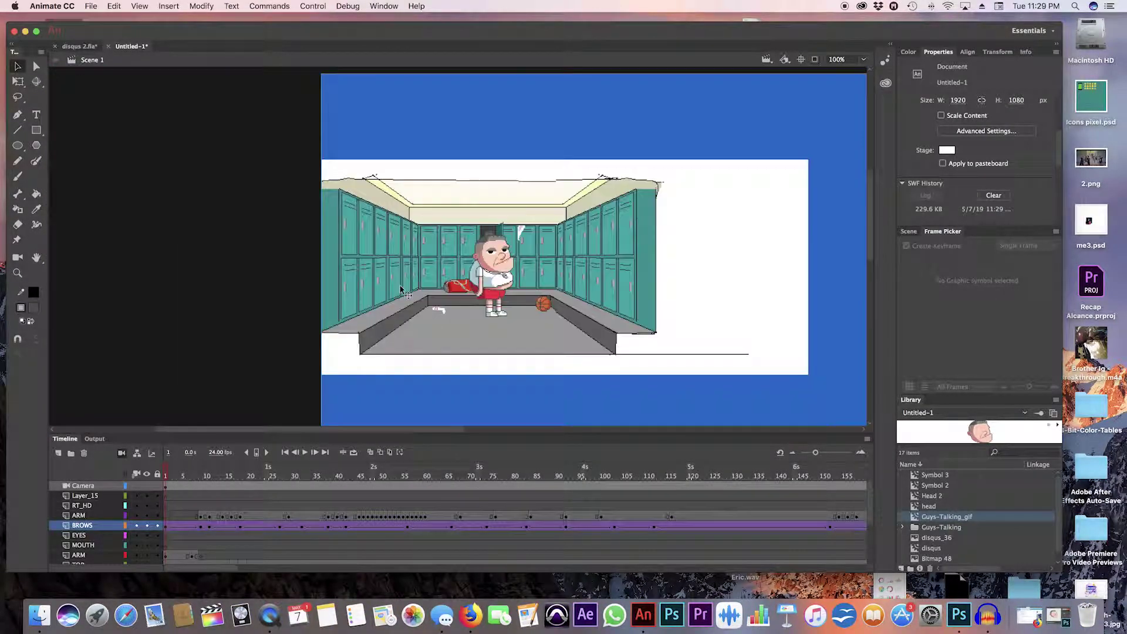
pyautogui.click(168, 487)
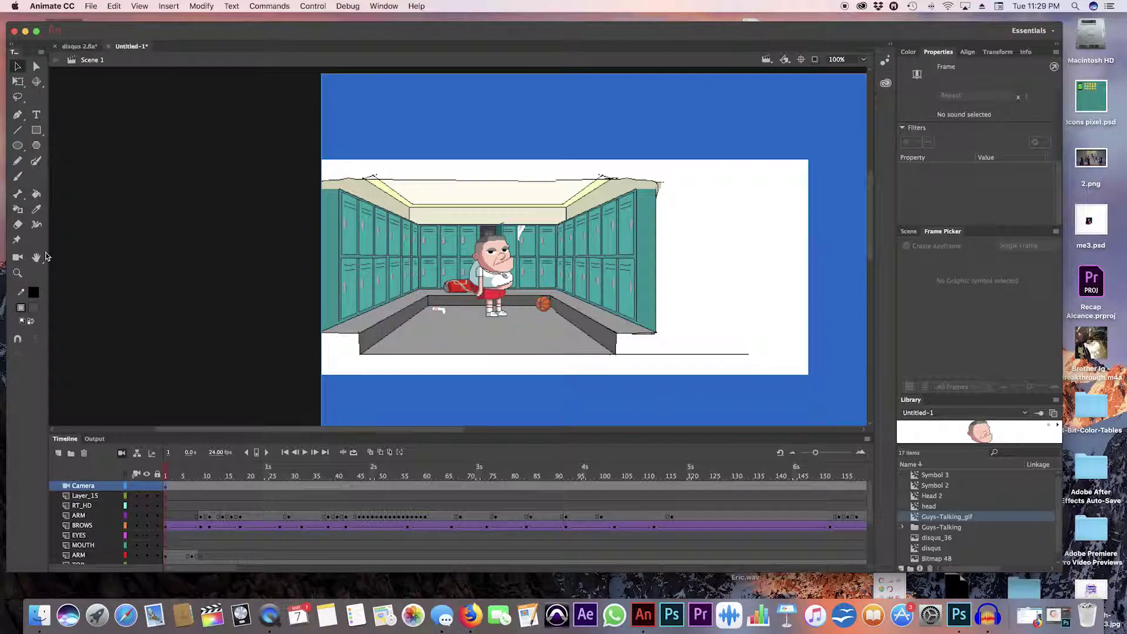
pyautogui.click(17, 259)
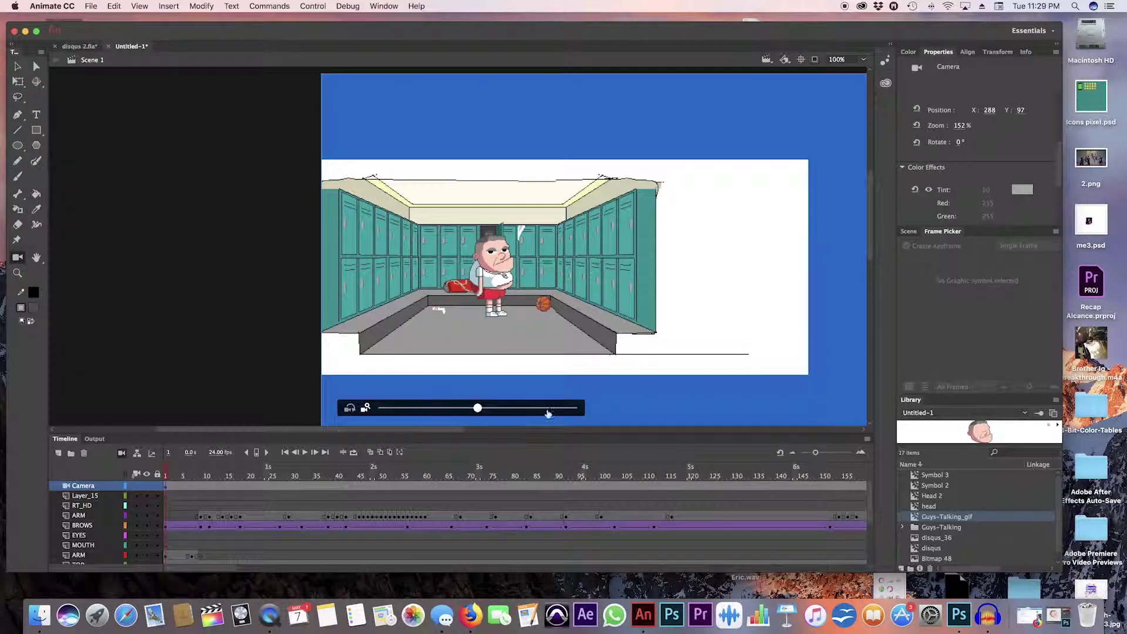
pyautogui.moveTo(477, 408); pyautogui.dragTo(574, 406)
pyautogui.moveTo(470, 357); pyautogui.dragTo(156, 340)
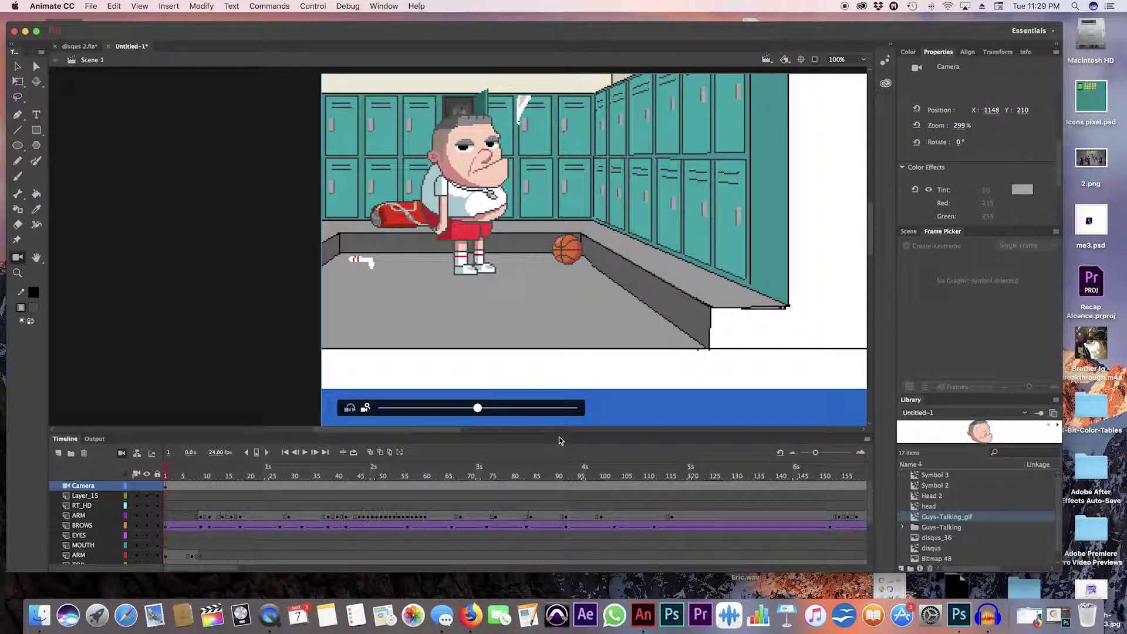
# - Zoom the camera in to 727% and shift it to X 4343, Y 1390 so the locker room fills the stage, then scrub to frame 12
pyautogui.press('super+minus')
pyautogui.press('super+minus')
pyautogui.moveTo(479, 409); pyautogui.dragTo(578, 407)
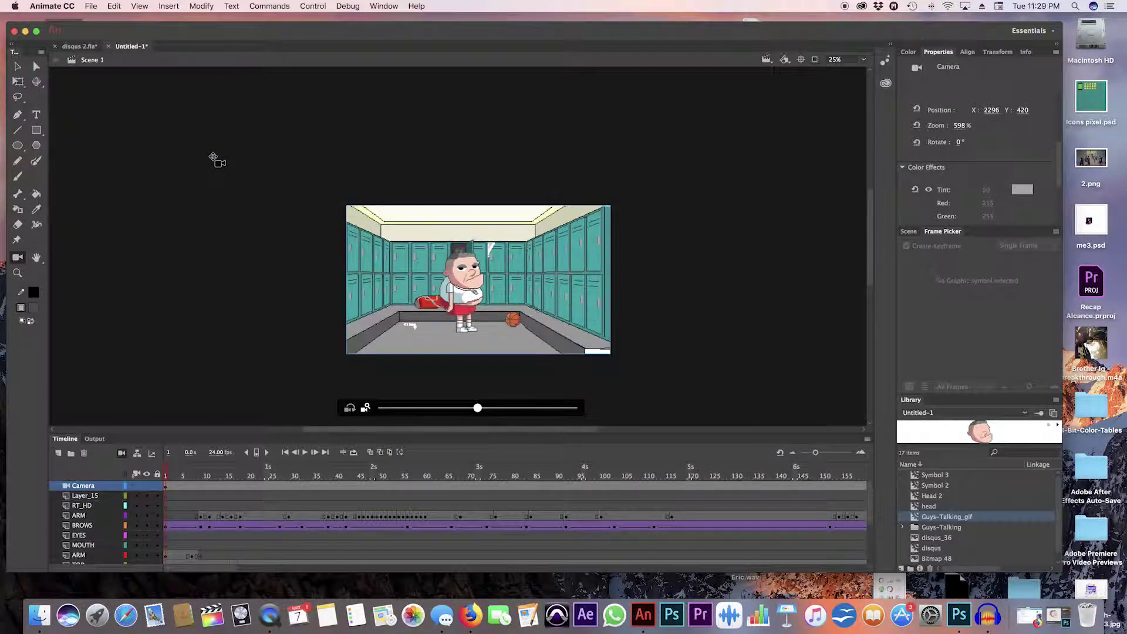
pyautogui.moveTo(478, 408); pyautogui.dragTo(511, 407)
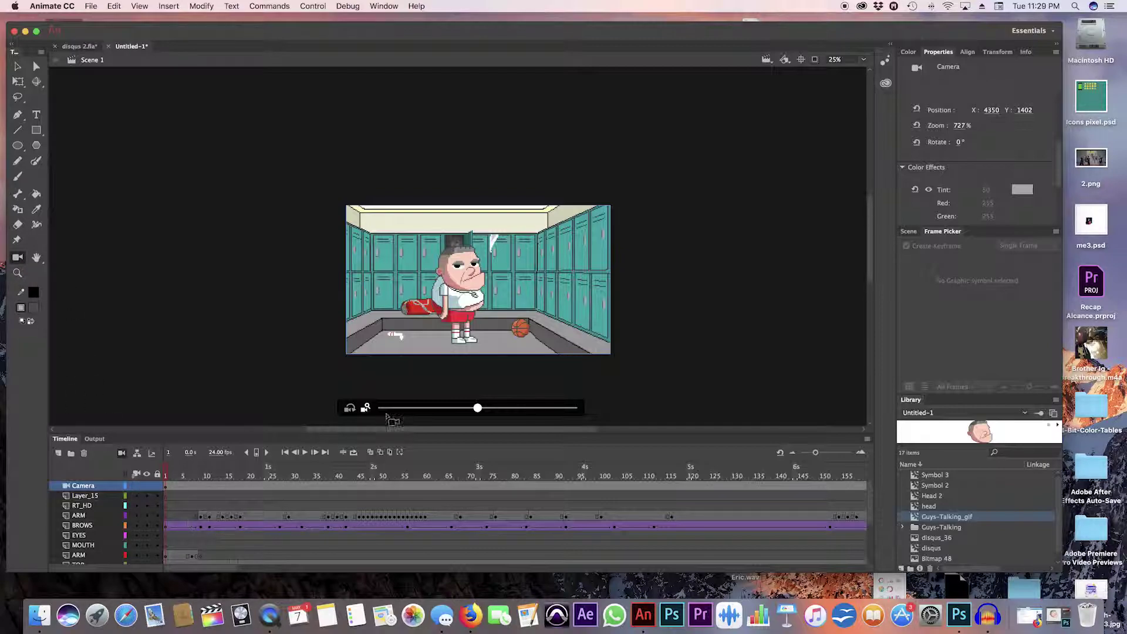
pyautogui.moveTo(485, 314); pyautogui.dragTo(458, 365)
pyautogui.moveTo(189, 476); pyautogui.dragTo(213, 478)
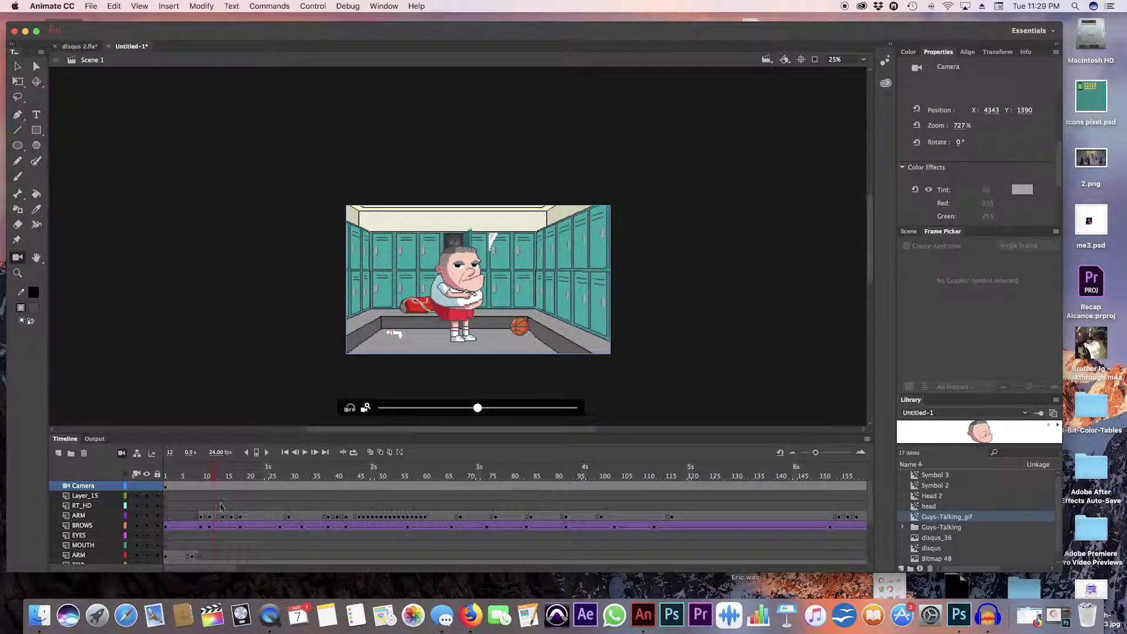